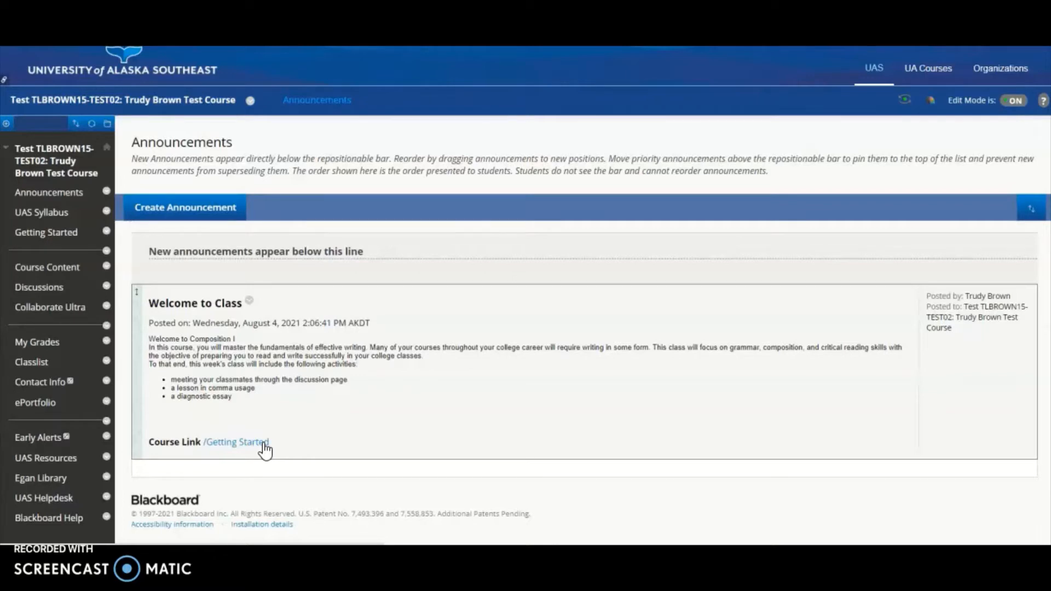
Step: Open the Week 2 - Peer Editing folder in the course content and examine the assessment types available there
{"action": "left_click", "coordinate": [246, 445]}
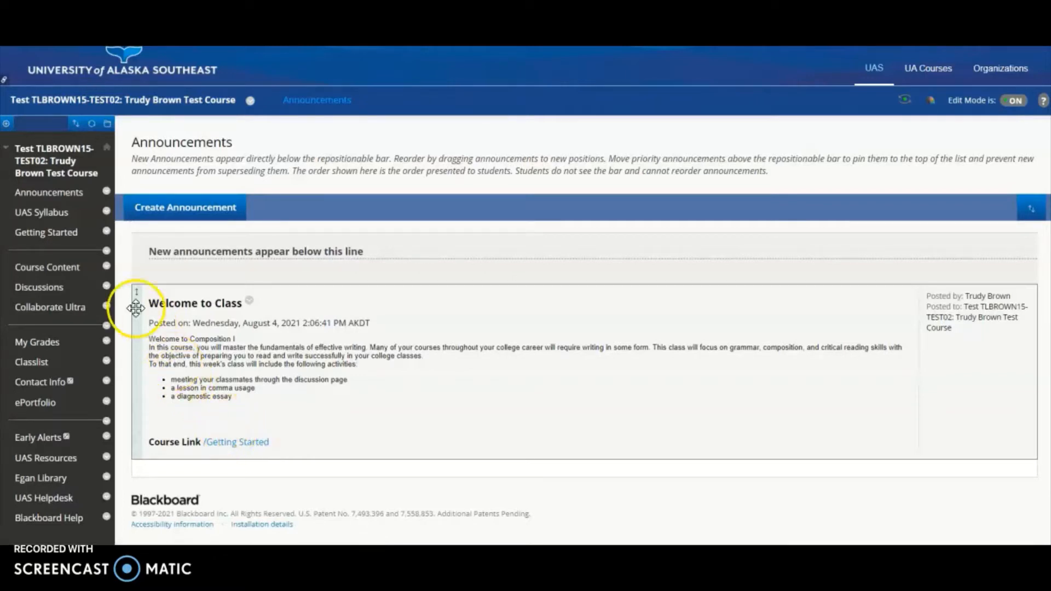
{"action": "left_click", "coordinate": [65, 268]}
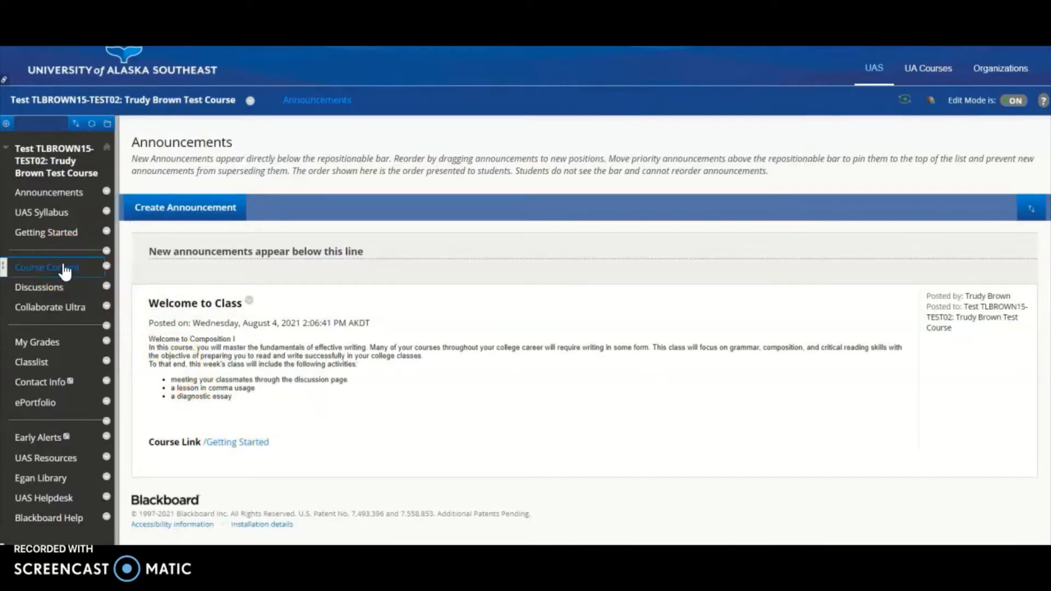
{"action": "left_click", "coordinate": [205, 285]}
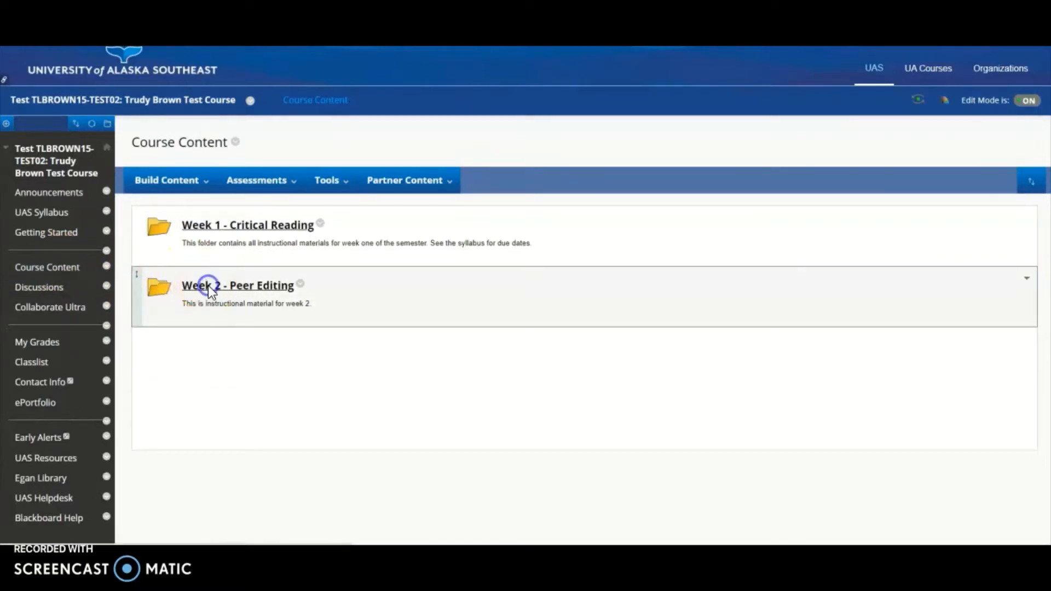
{"action": "left_click", "coordinate": [292, 185]}
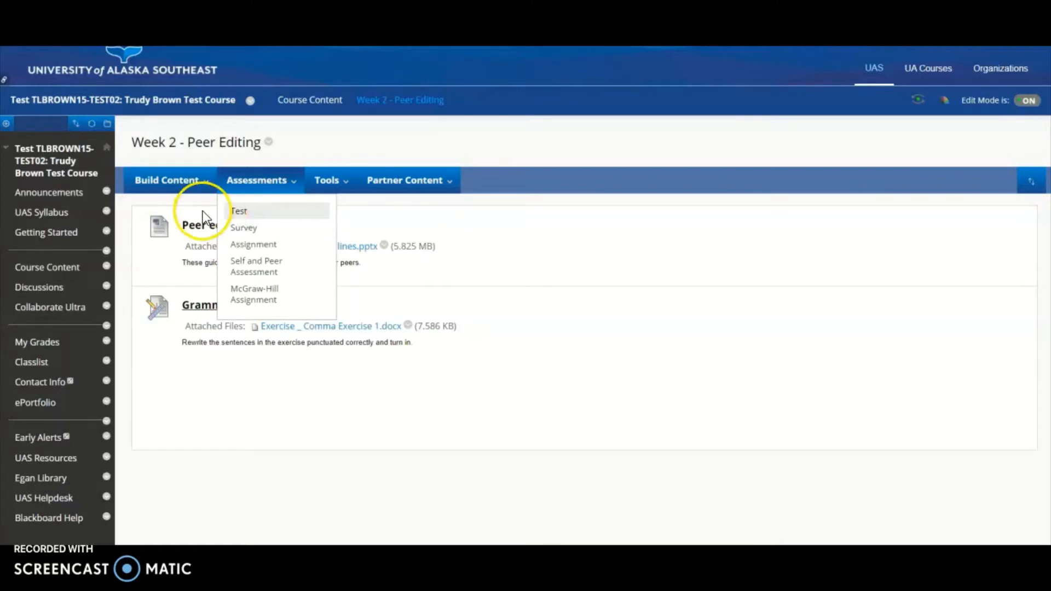
Step: Open the course's list of tests through the Tests, Surveys, and Pools course tool
{"action": "scroll", "coordinate": [67, 352], "scroll_direction": "down", "scroll_amount": 4}
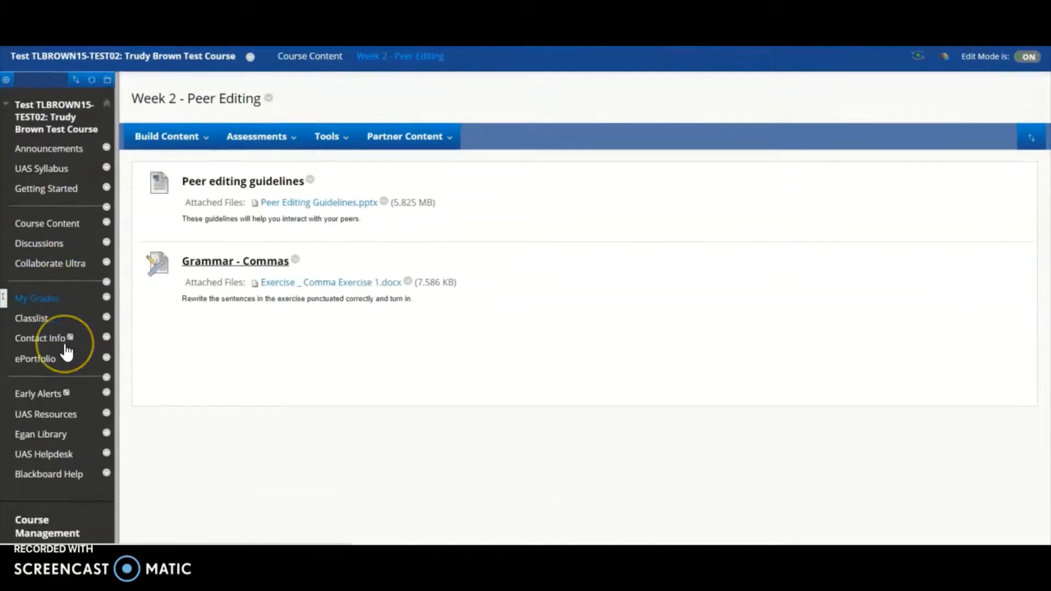
{"action": "left_click", "coordinate": [42, 362]}
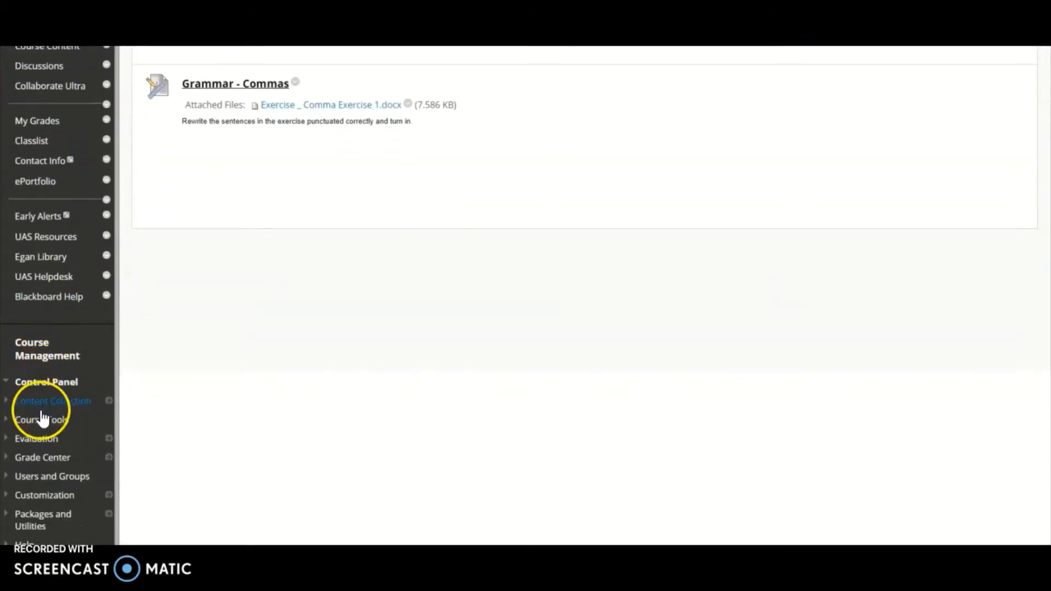
{"action": "left_click", "coordinate": [30, 422]}
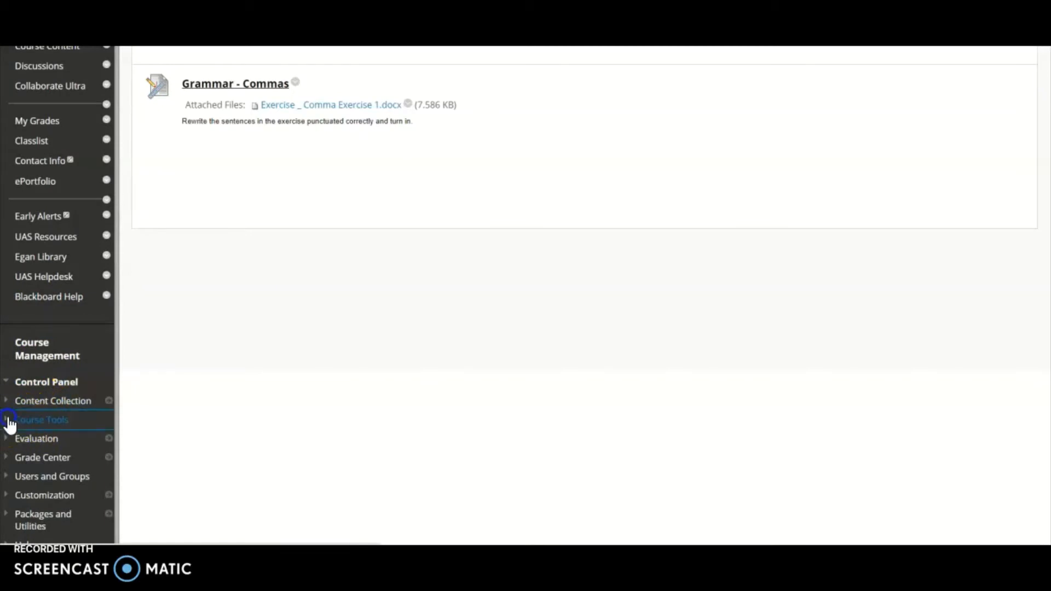
{"action": "scroll", "coordinate": [33, 424], "scroll_direction": "down", "scroll_amount": 8}
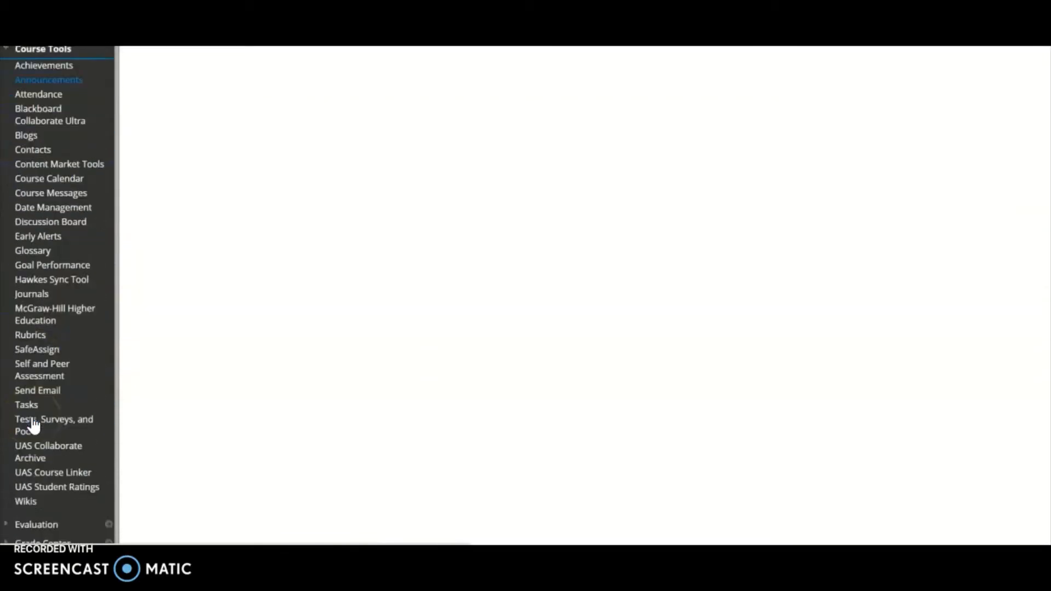
{"action": "left_click", "coordinate": [73, 355]}
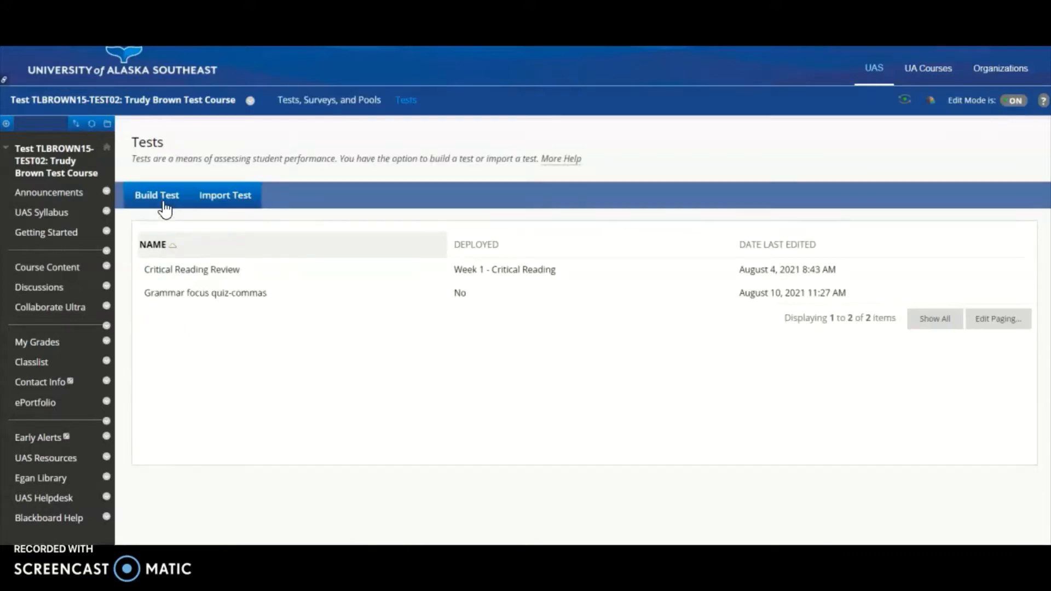
Step: Build a test named Practice, described as "This test is just a practice", with instructions to choose the best answer or review notes and retry
{"action": "left_click", "coordinate": [165, 208]}
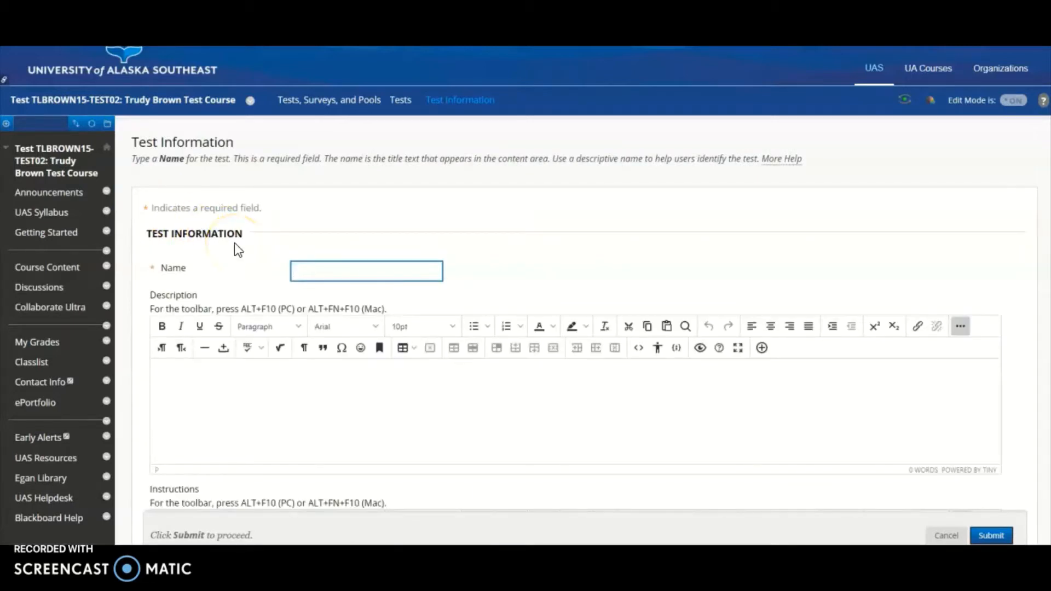
{"action": "type", "text": "Prac"}
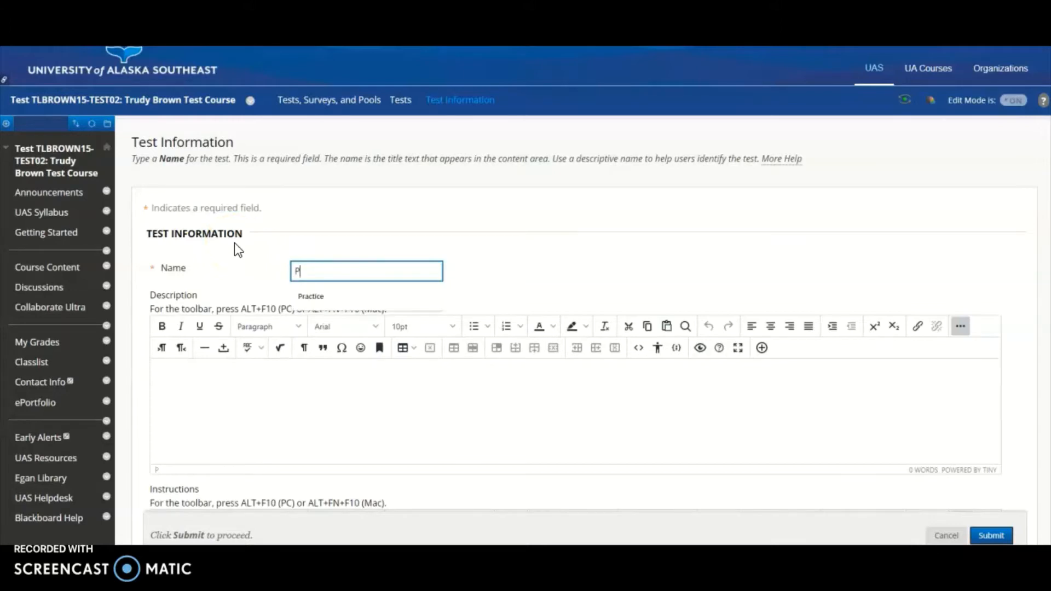
{"action": "type", "text": "tice"}
{"action": "left_click", "coordinate": [1006, 464]}
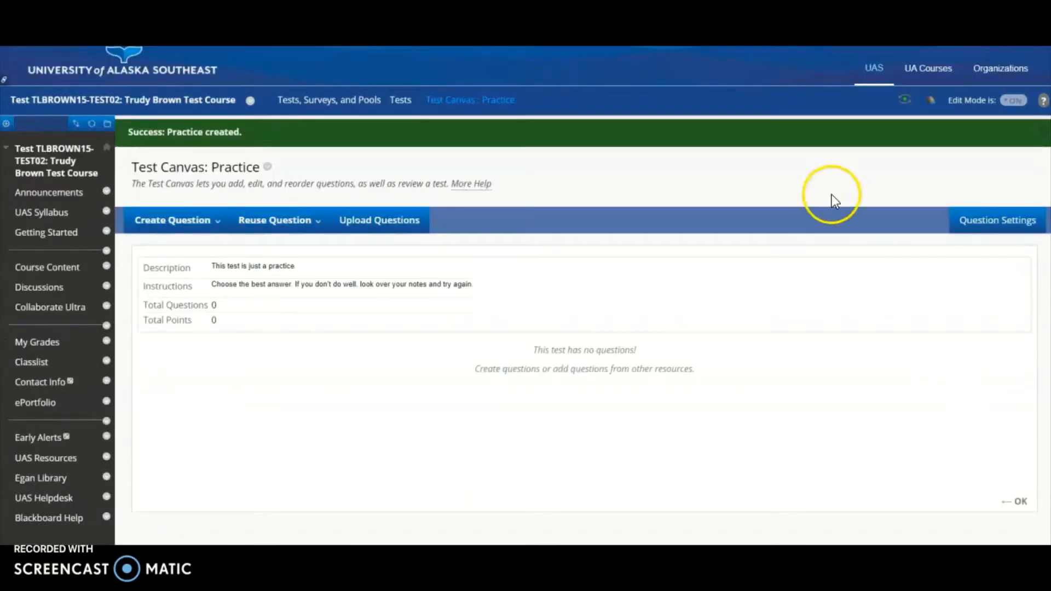
Step: Create a Calculated Formula question asking for the total ounces in 4 large [y]-ounce and 3 small [x]-ounce glasses of water
{"action": "left_click", "coordinate": [194, 220]}
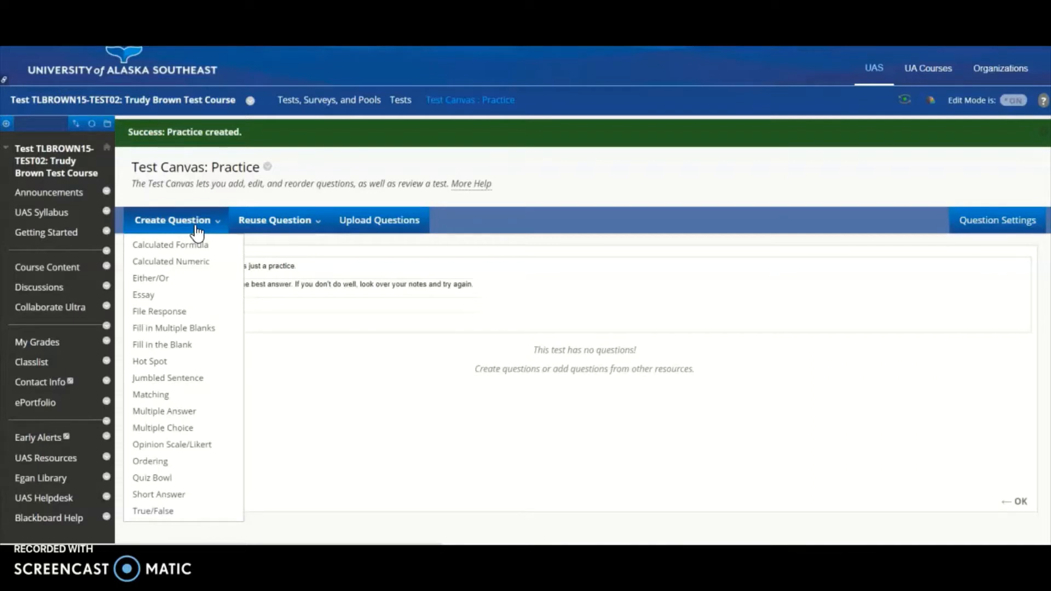
{"action": "left_click", "coordinate": [196, 246]}
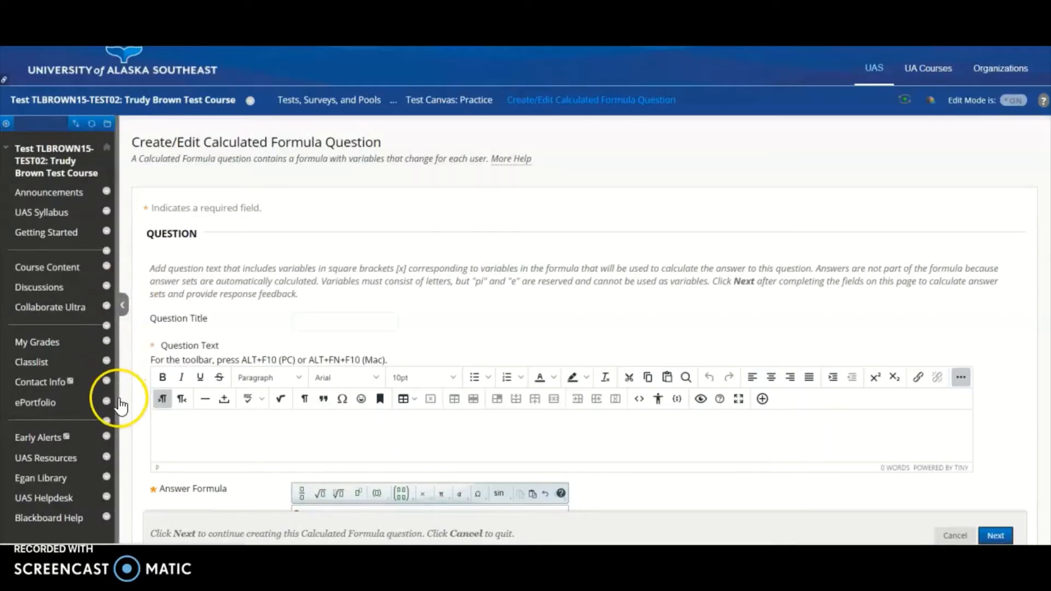
{"action": "type", "text": "If a small glass can hold [x] ounces of water, and a large glass can hold [y] ounces of water, what is the total number of ounces in 4 large and 3 small glasses of water?"}
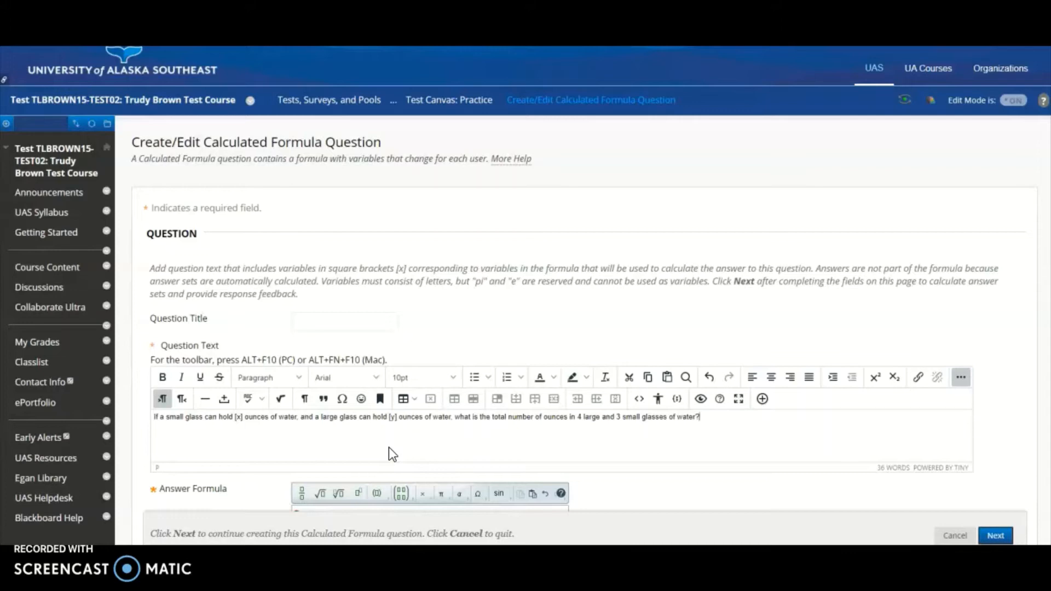
Step: Set the answer formula to 4y + 3x and continue to the variable definitions with the default answer range options
{"action": "scroll", "coordinate": [389, 448], "scroll_direction": "down", "scroll_amount": 5}
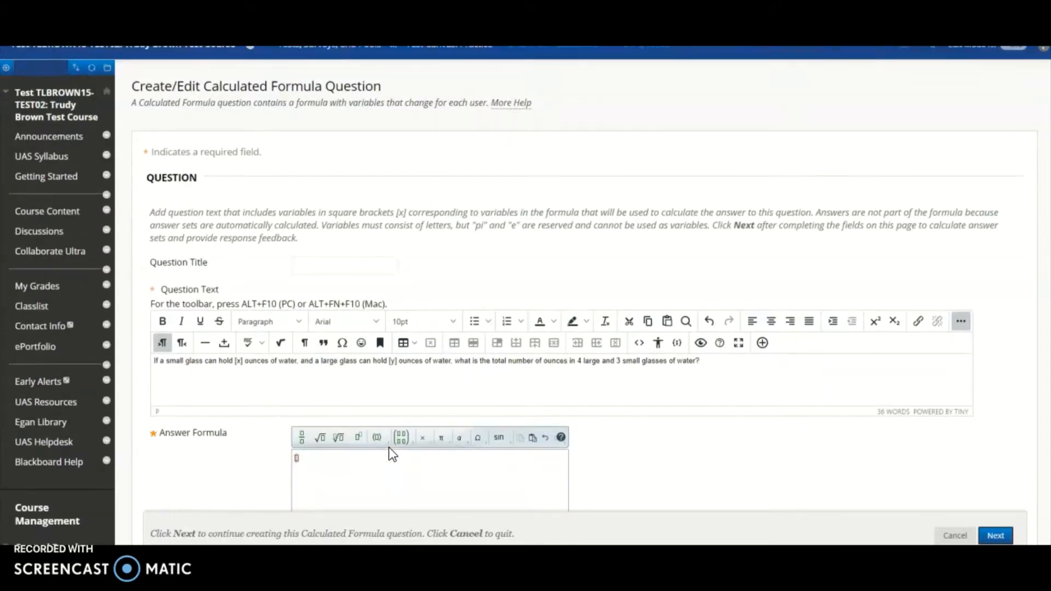
{"action": "left_click", "coordinate": [310, 356]}
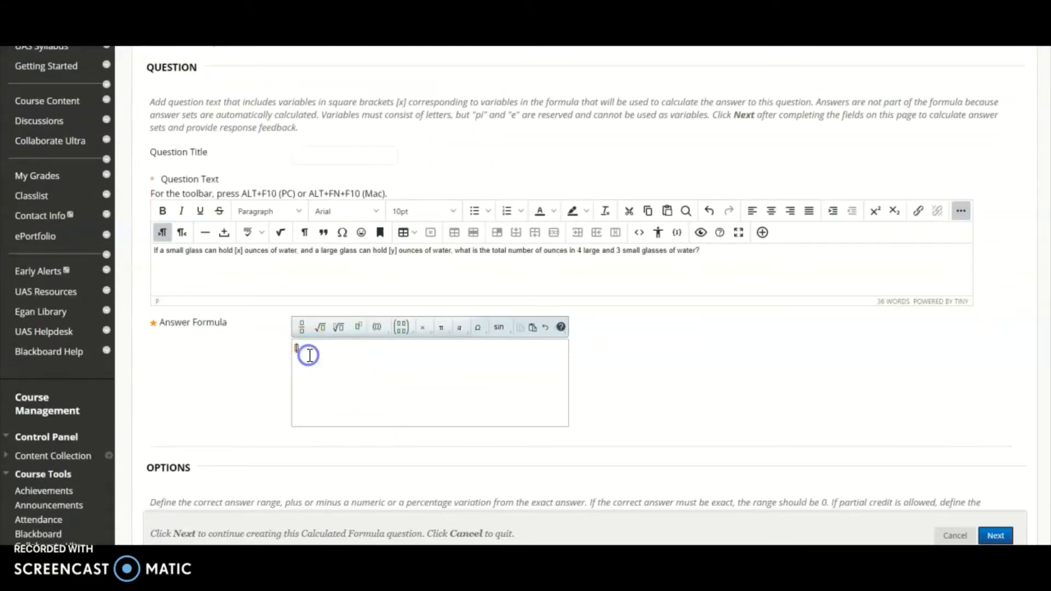
{"action": "left_click", "coordinate": [326, 404]}
{"action": "type", "text": "4y + 3x"}
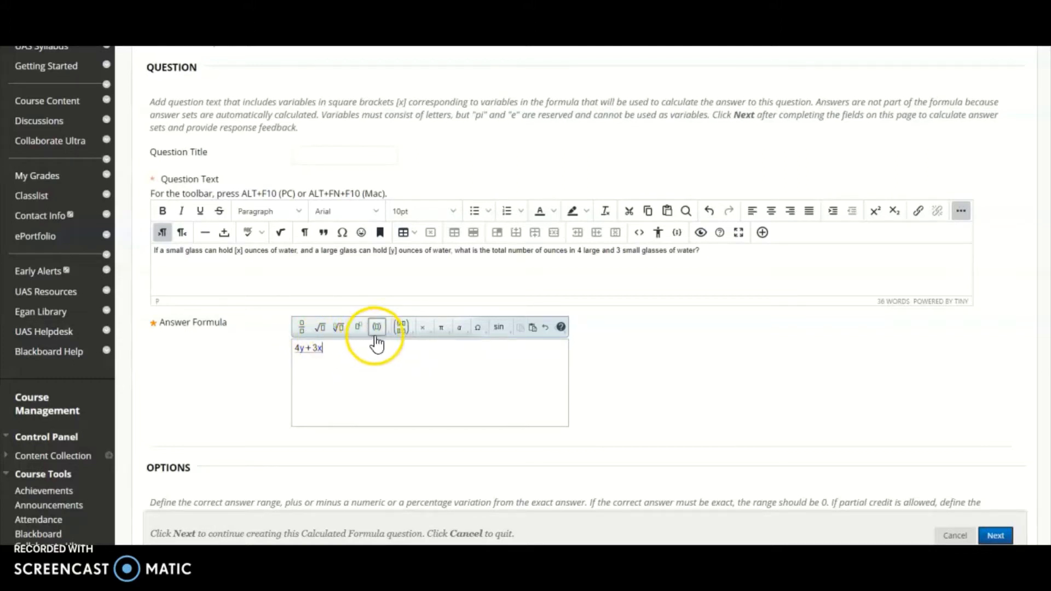
{"action": "left_click", "coordinate": [468, 389]}
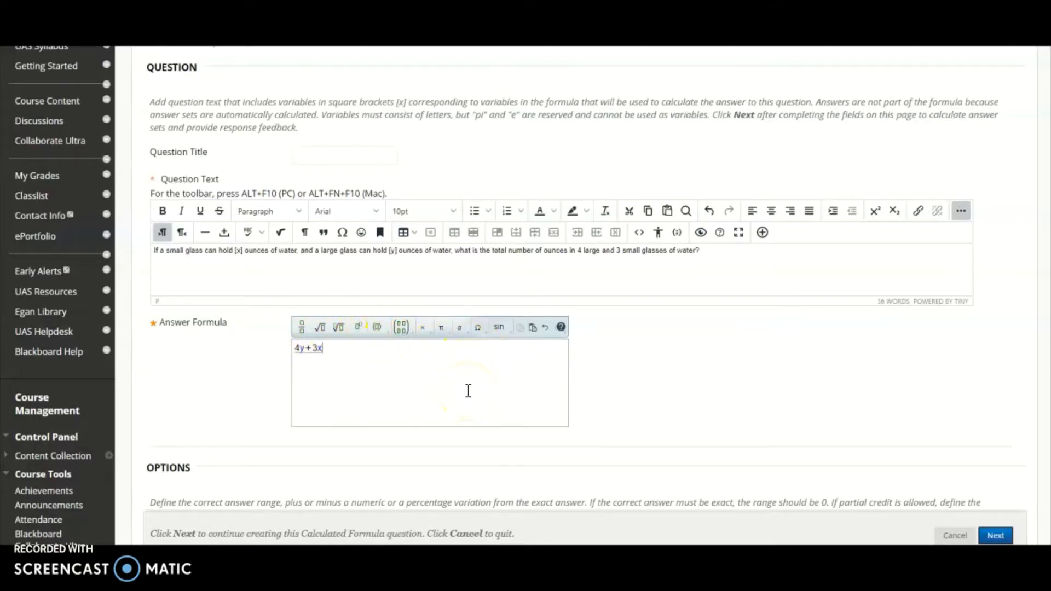
{"action": "left_click", "coordinate": [680, 414]}
{"action": "scroll", "coordinate": [625, 376], "scroll_direction": "down", "scroll_amount": 4}
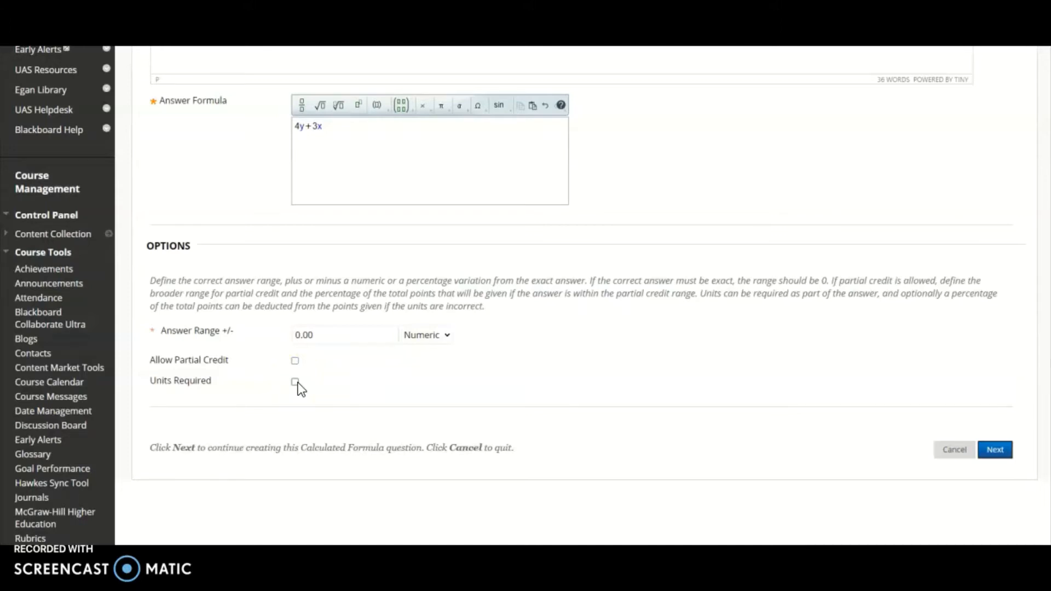
{"action": "left_click", "coordinate": [997, 455]}
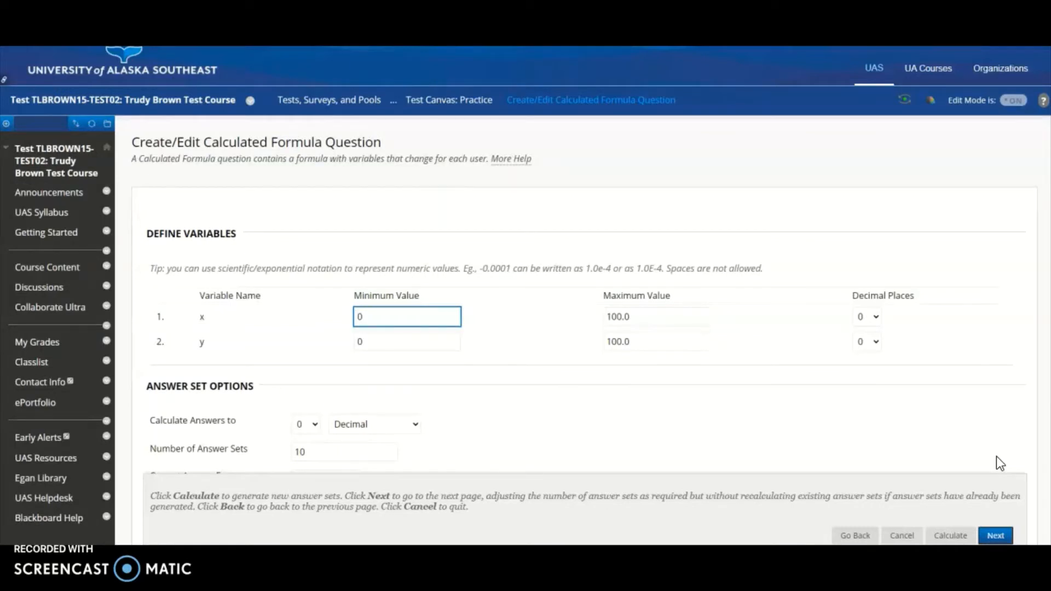
Step: Keep the default x and y ranges, decimal places and answer set options, and generate the answer sets
{"action": "left_click", "coordinate": [399, 329]}
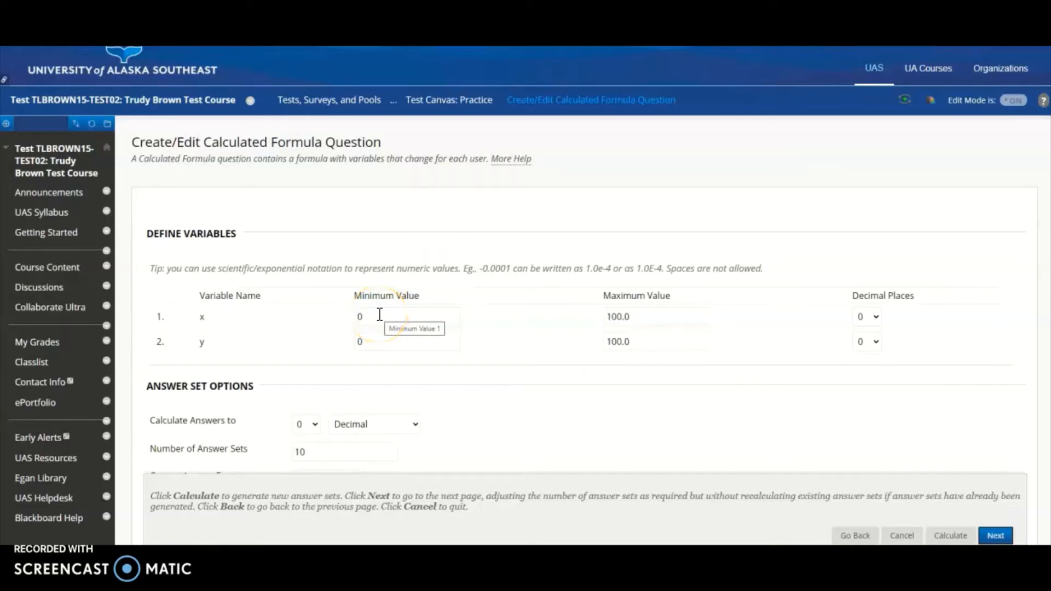
{"action": "left_click", "coordinate": [380, 319]}
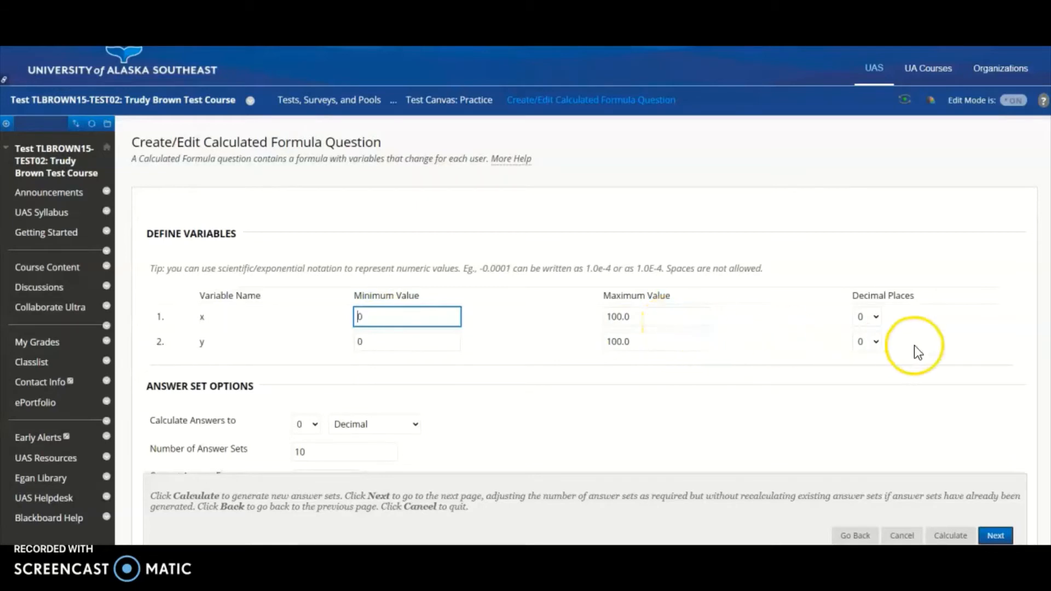
{"action": "left_click", "coordinate": [876, 317]}
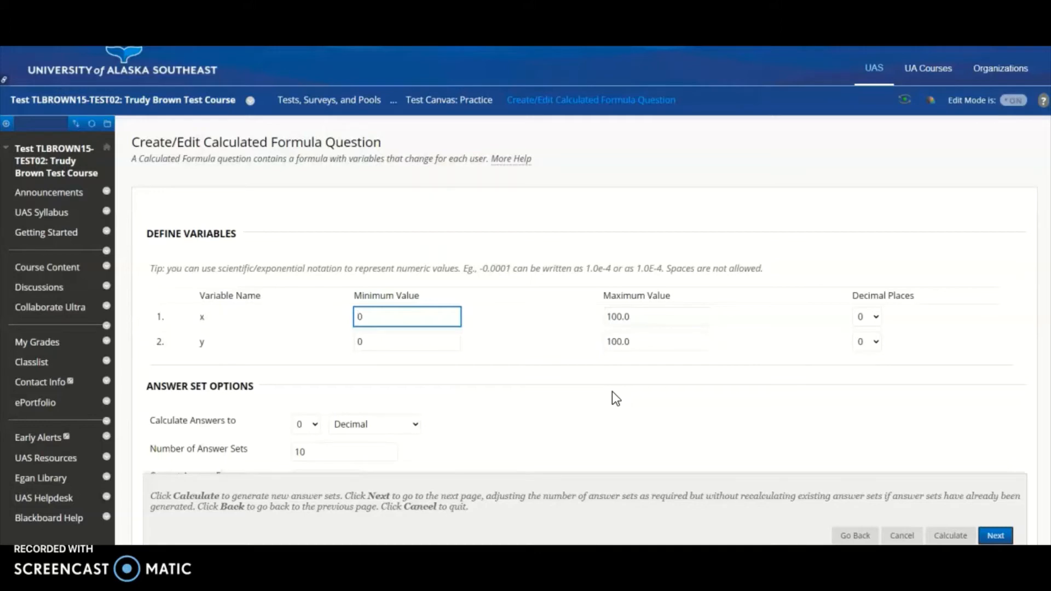
{"action": "scroll", "coordinate": [603, 387], "scroll_direction": "down", "scroll_amount": 3}
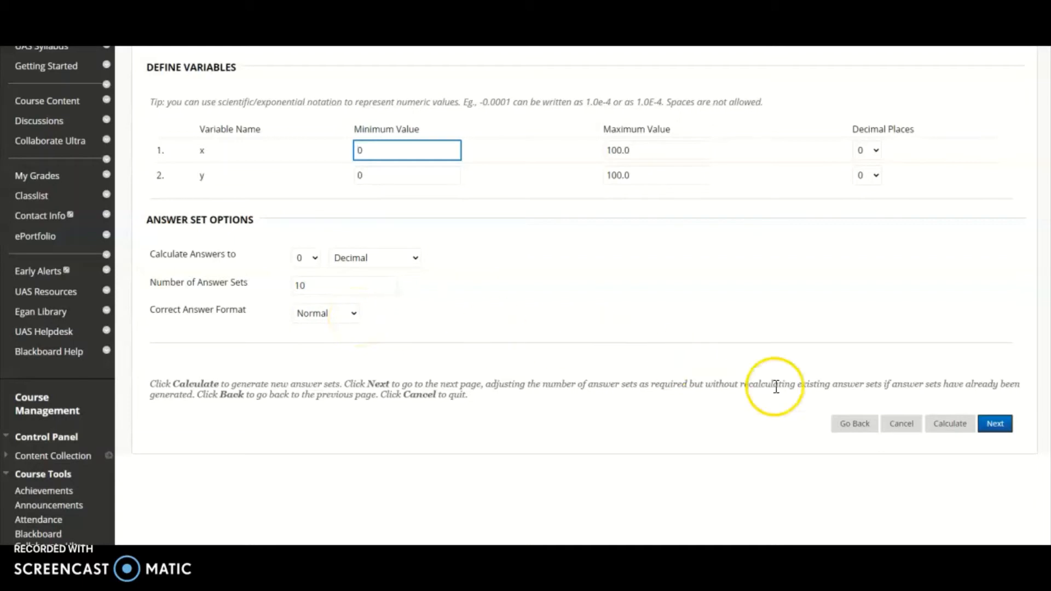
{"action": "left_click", "coordinate": [996, 426]}
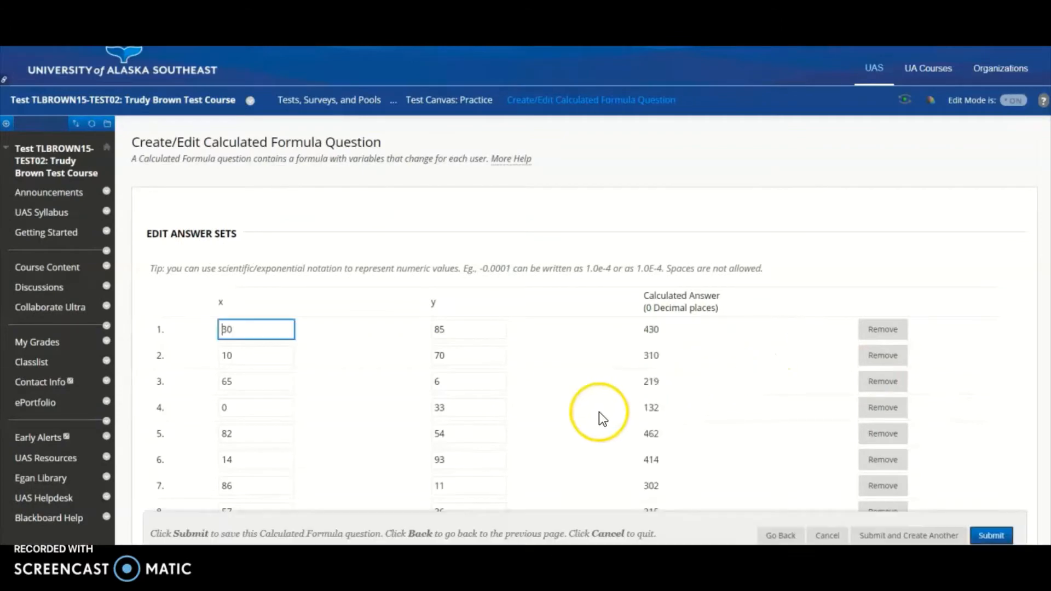
Step: Review the answer sets, feedback, categories and instructor notes, and submit the calculated formula question without adding any feedback or notes
{"action": "scroll", "coordinate": [599, 412], "scroll_direction": "down", "scroll_amount": 1}
{"action": "scroll", "coordinate": [599, 412], "scroll_direction": "down", "scroll_amount": 3}
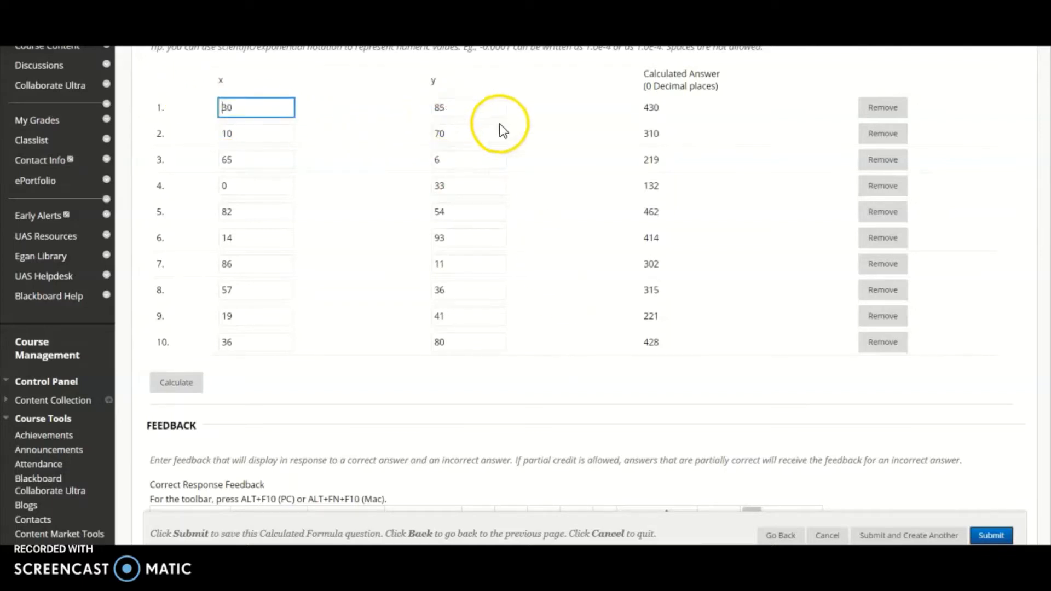
{"action": "scroll", "coordinate": [523, 396], "scroll_direction": "down", "scroll_amount": 4}
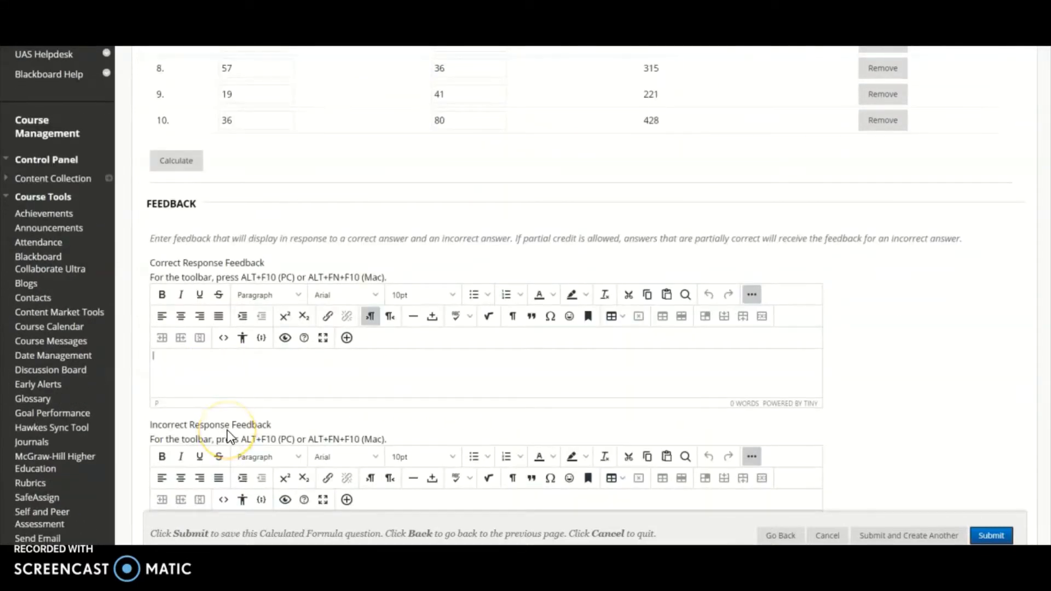
{"action": "scroll", "coordinate": [227, 433], "scroll_direction": "down", "scroll_amount": 2}
{"action": "left_click", "coordinate": [188, 411]}
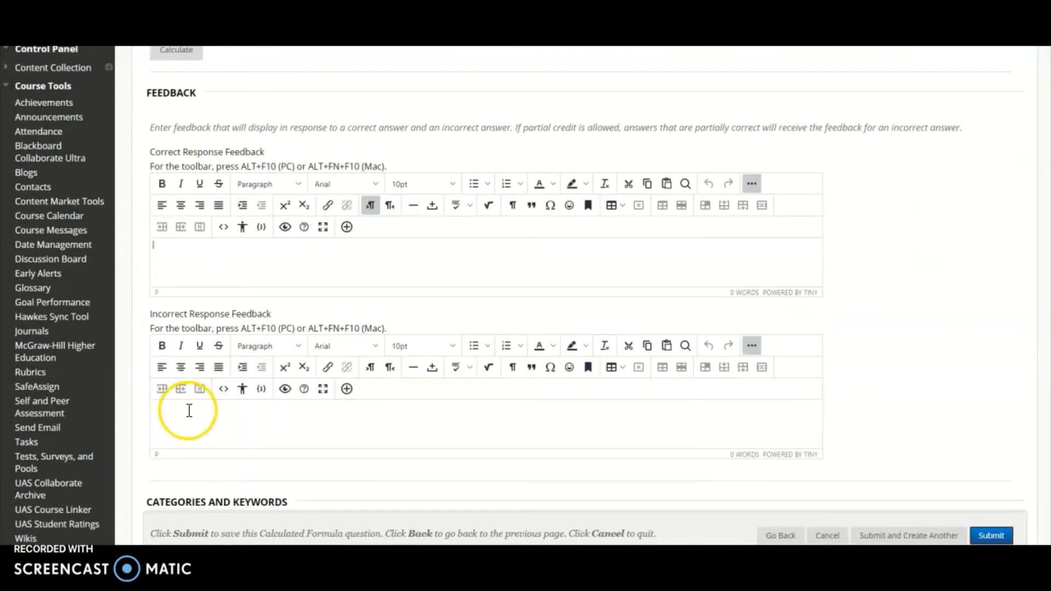
{"action": "left_click", "coordinate": [327, 455]}
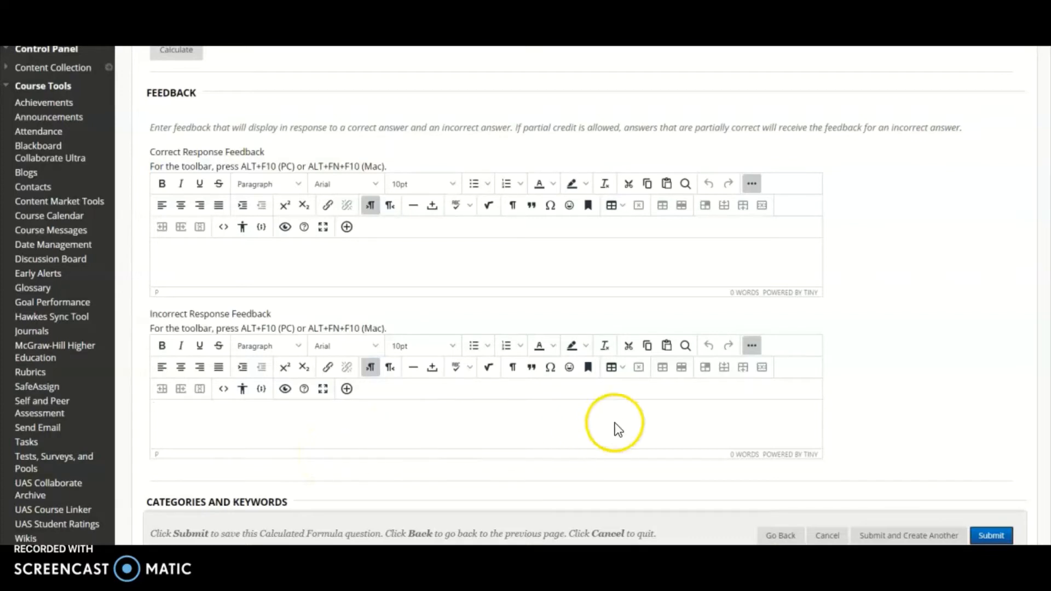
{"action": "scroll", "coordinate": [846, 429], "scroll_direction": "down", "scroll_amount": 4}
{"action": "left_click", "coordinate": [606, 410]}
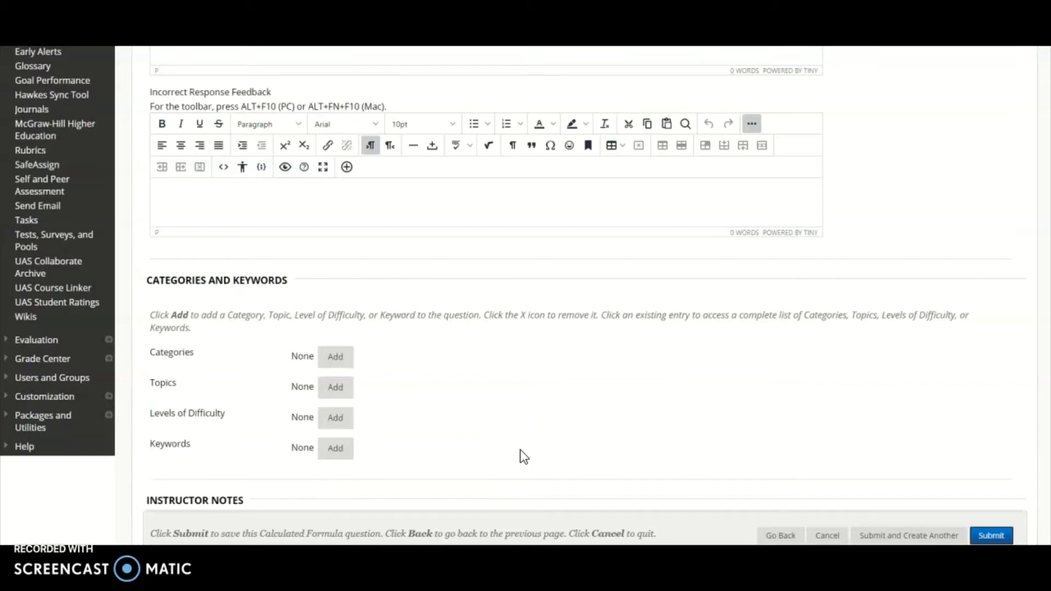
{"action": "scroll", "coordinate": [521, 451], "scroll_direction": "down", "scroll_amount": 3}
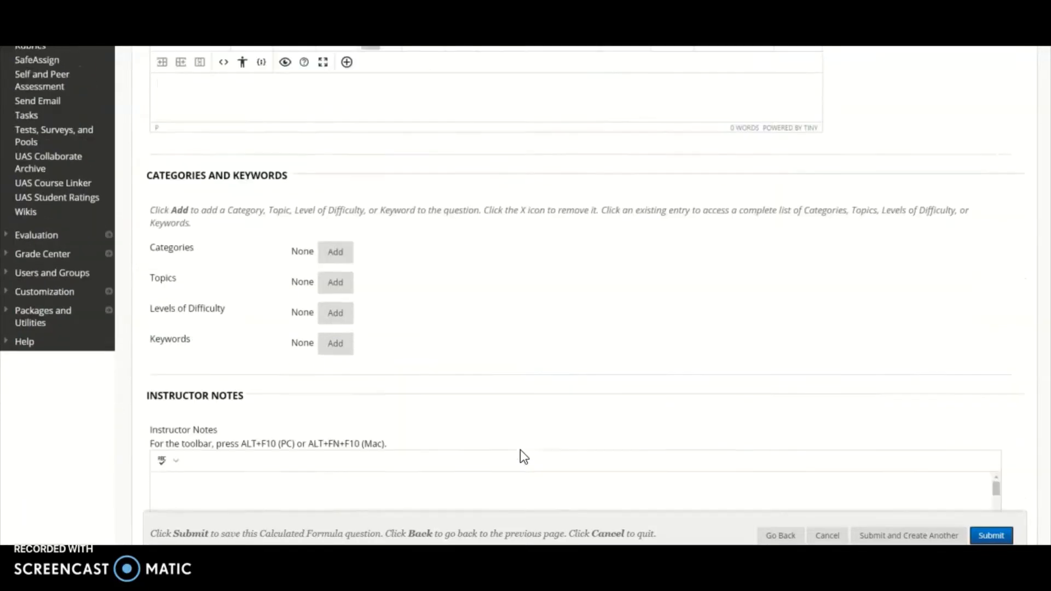
{"action": "scroll", "coordinate": [521, 450], "scroll_direction": "down", "scroll_amount": 3}
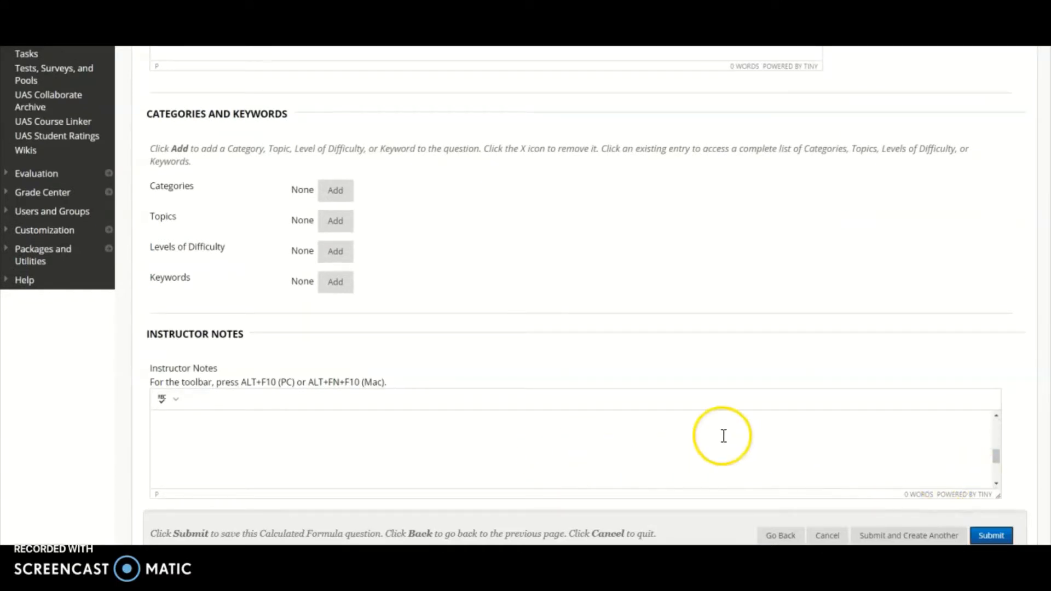
{"action": "left_click", "coordinate": [991, 537]}
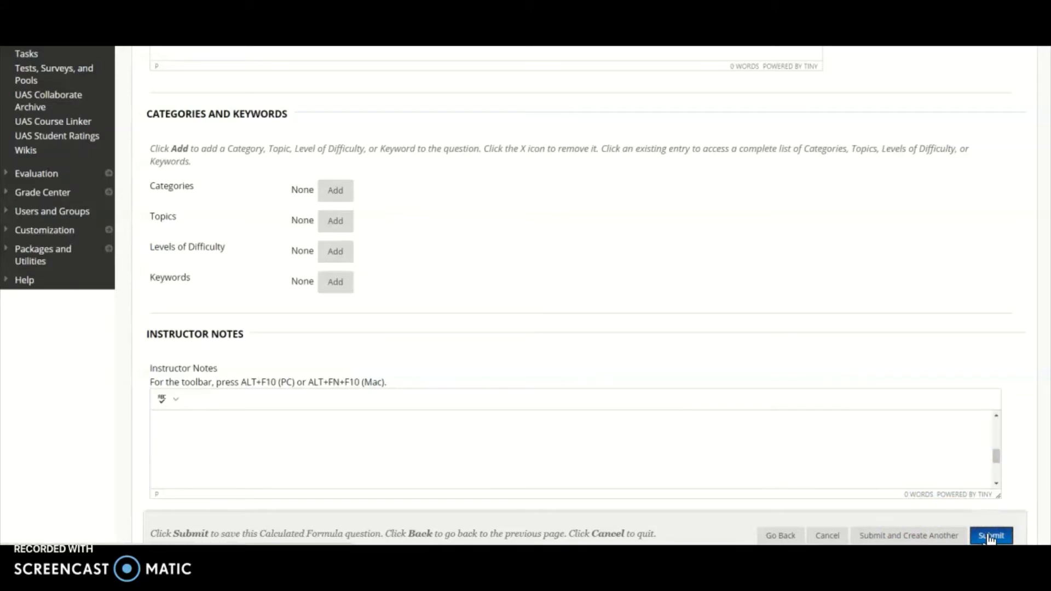
{"action": "scroll", "coordinate": [558, 428], "scroll_direction": "down", "scroll_amount": 3}
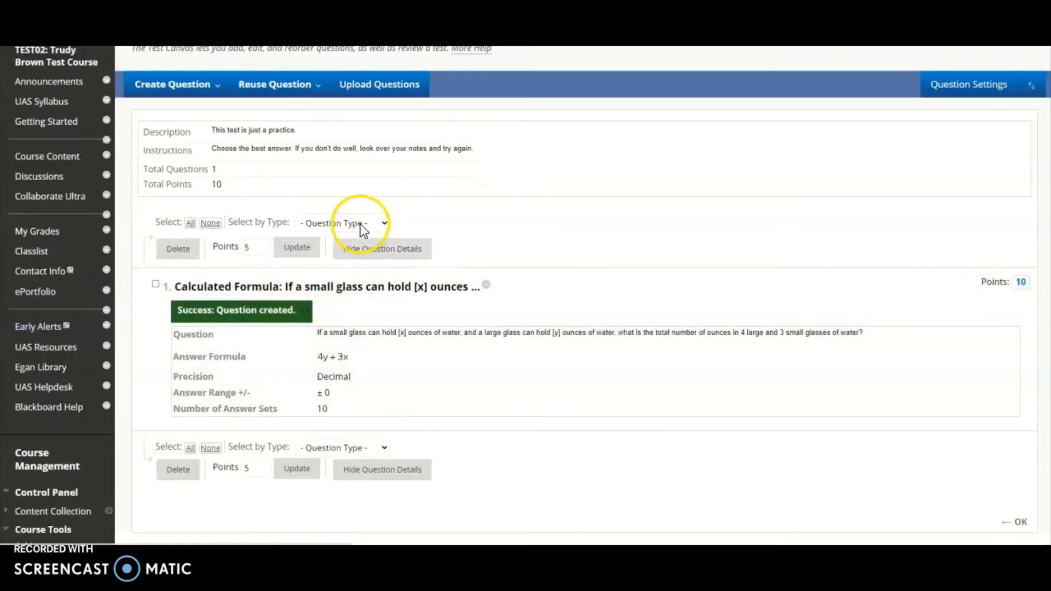
Step: Create an Essay question asking which typical gothic literature characteristics are present and missing in Wuthering Heights, with specific examples from the novel
{"action": "left_click", "coordinate": [211, 88]}
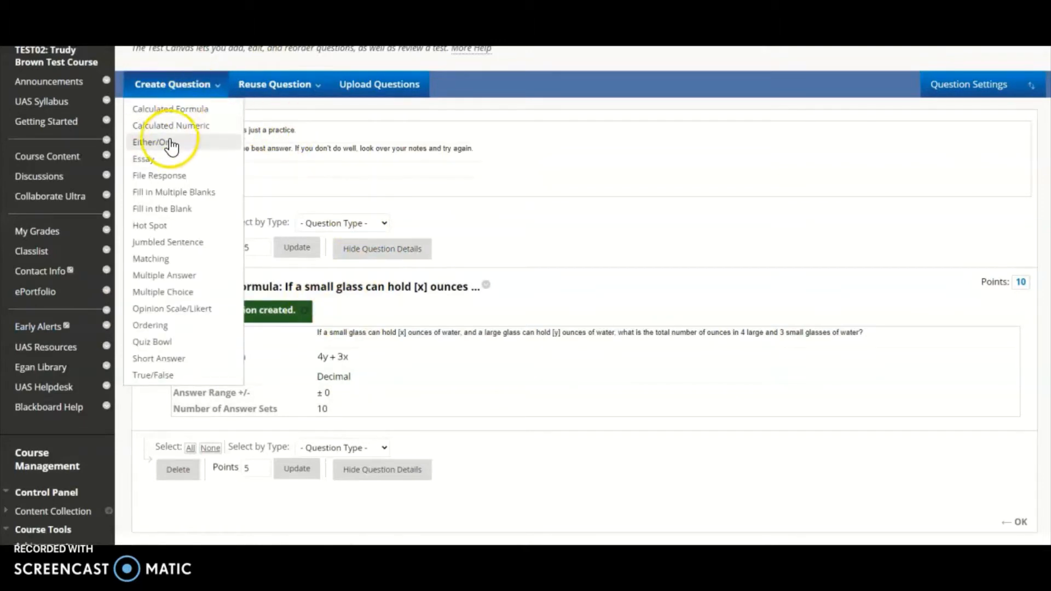
{"action": "left_click", "coordinate": [146, 164]}
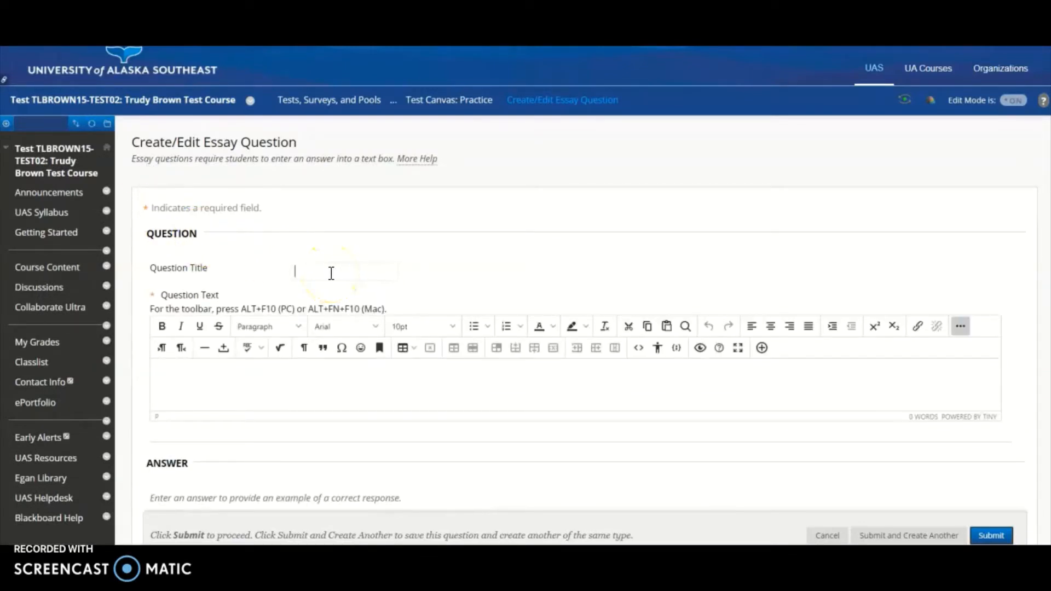
{"action": "left_click", "coordinate": [186, 373]}
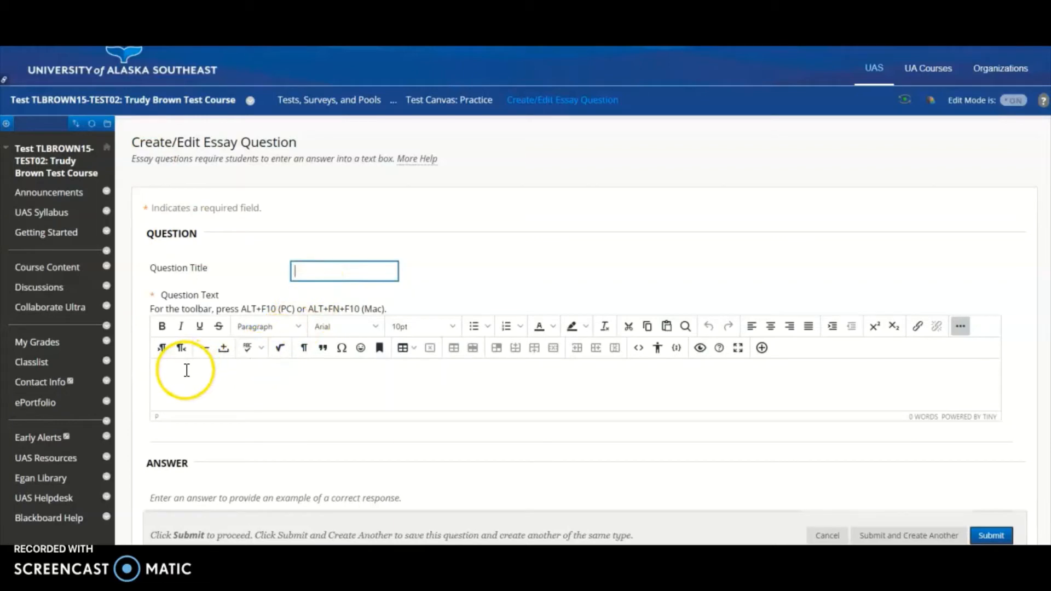
{"action": "right_click", "coordinate": [186, 374]}
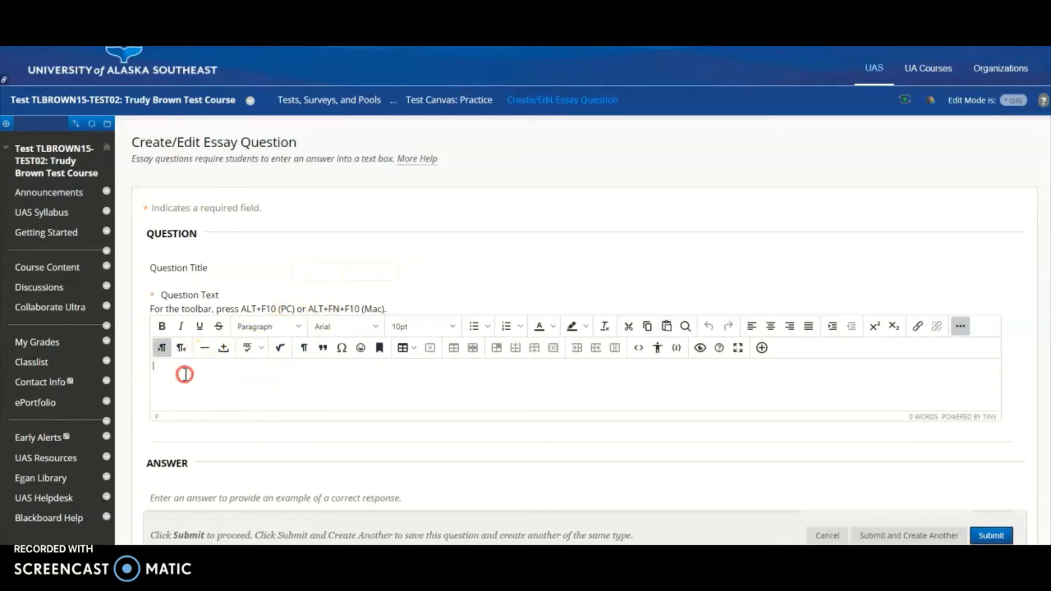
{"action": "left_click", "coordinate": [185, 374]}
{"action": "type", "text": "When compared with typical gothic literature, what characteristics are present in Wuthering Heights and which characteristics are missing. Give specific examples from the novel."}
Step: Look through the essay question's sample answer, rubric options, categories and instructor notes, and submit the question without adding any of them
{"action": "scroll", "coordinate": [190, 374], "scroll_direction": "down", "scroll_amount": 4}
{"action": "left_click", "coordinate": [166, 364]}
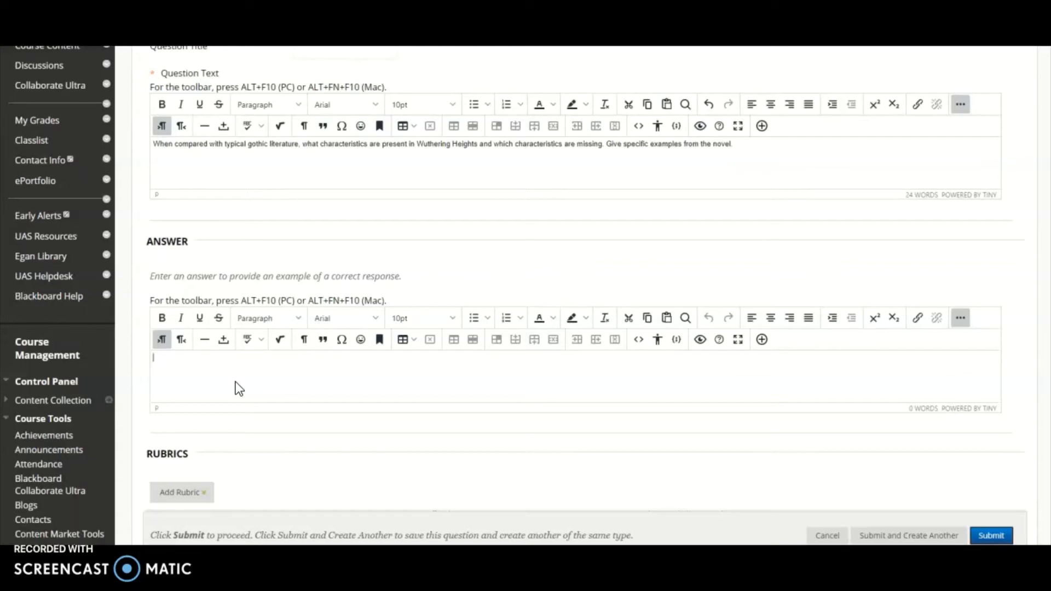
{"action": "scroll", "coordinate": [239, 389], "scroll_direction": "down", "scroll_amount": 3}
{"action": "left_click", "coordinate": [199, 335]}
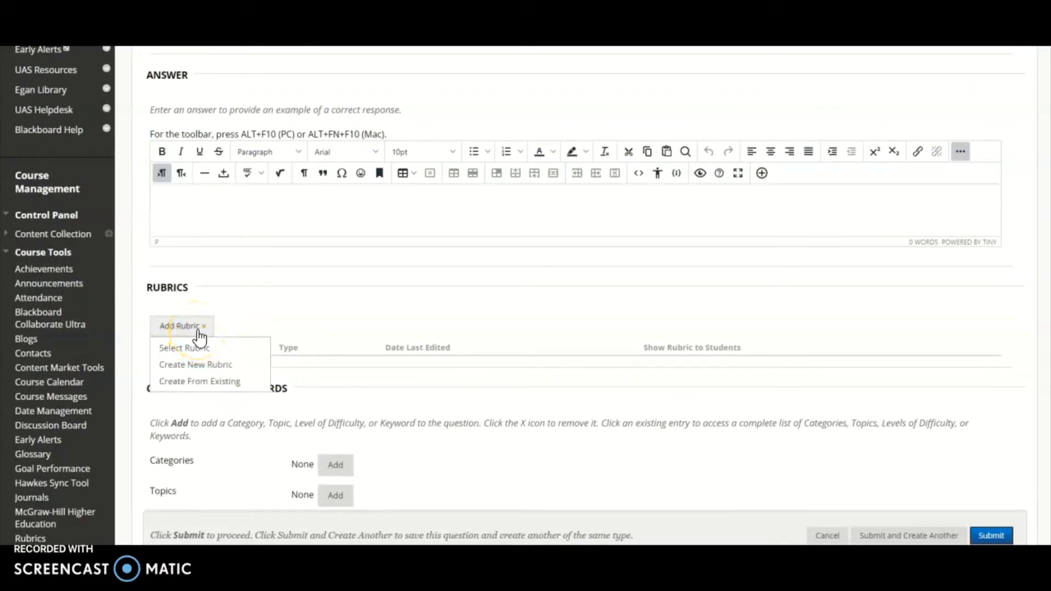
{"action": "left_click", "coordinate": [204, 348]}
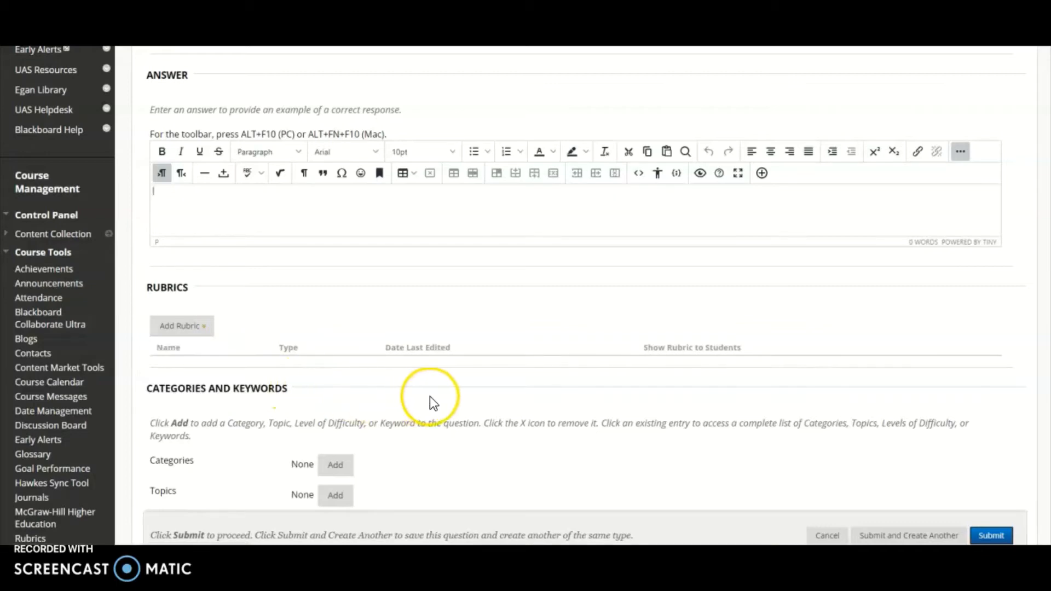
{"action": "scroll", "coordinate": [432, 404], "scroll_direction": "down", "scroll_amount": 1}
{"action": "scroll", "coordinate": [433, 398], "scroll_direction": "down", "scroll_amount": 5}
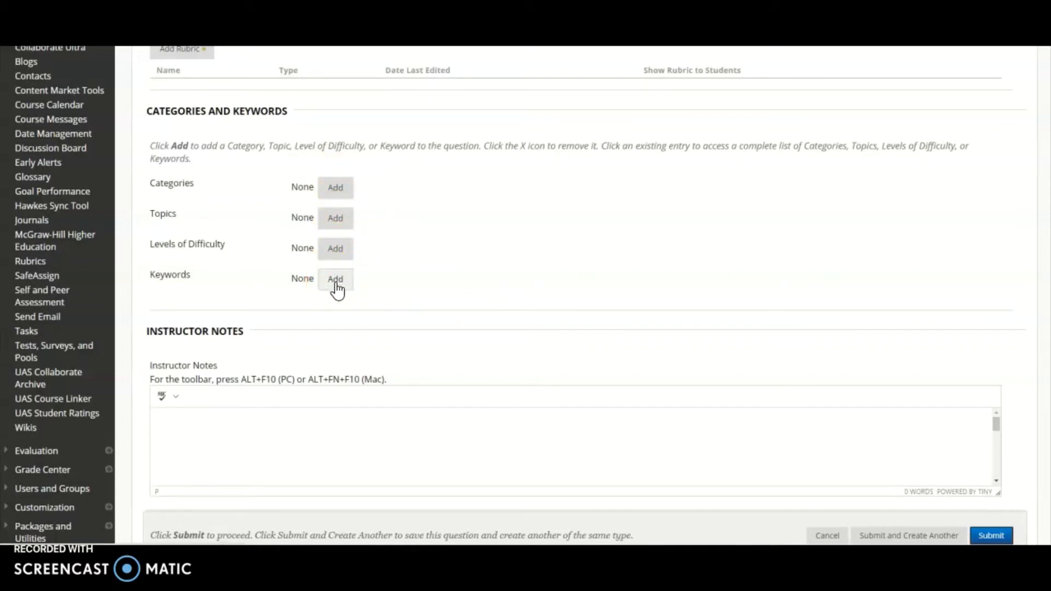
{"action": "left_click", "coordinate": [992, 536]}
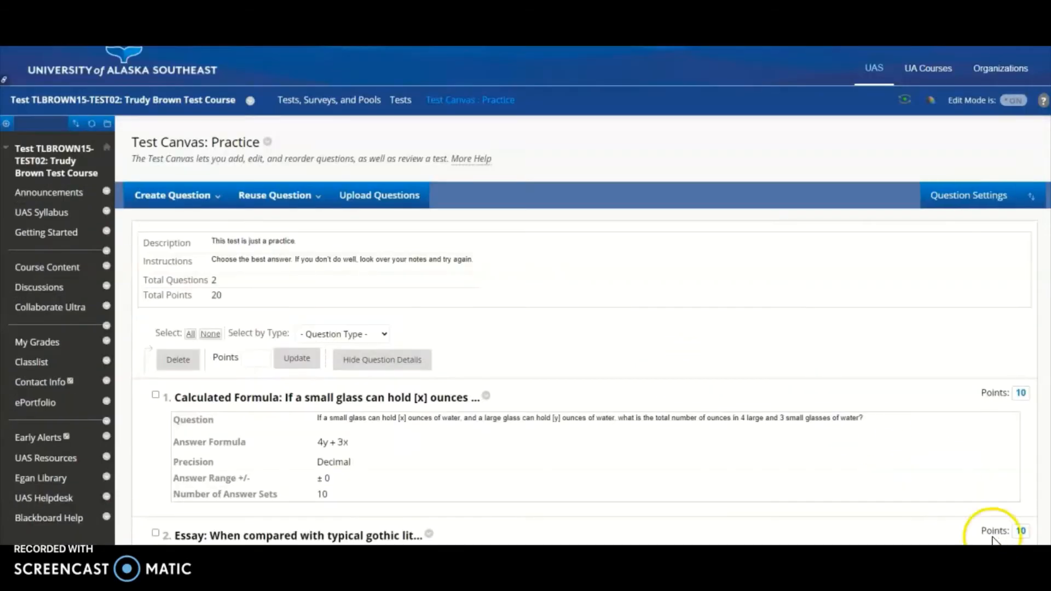
{"action": "scroll", "coordinate": [570, 334], "scroll_direction": "down", "scroll_amount": 4}
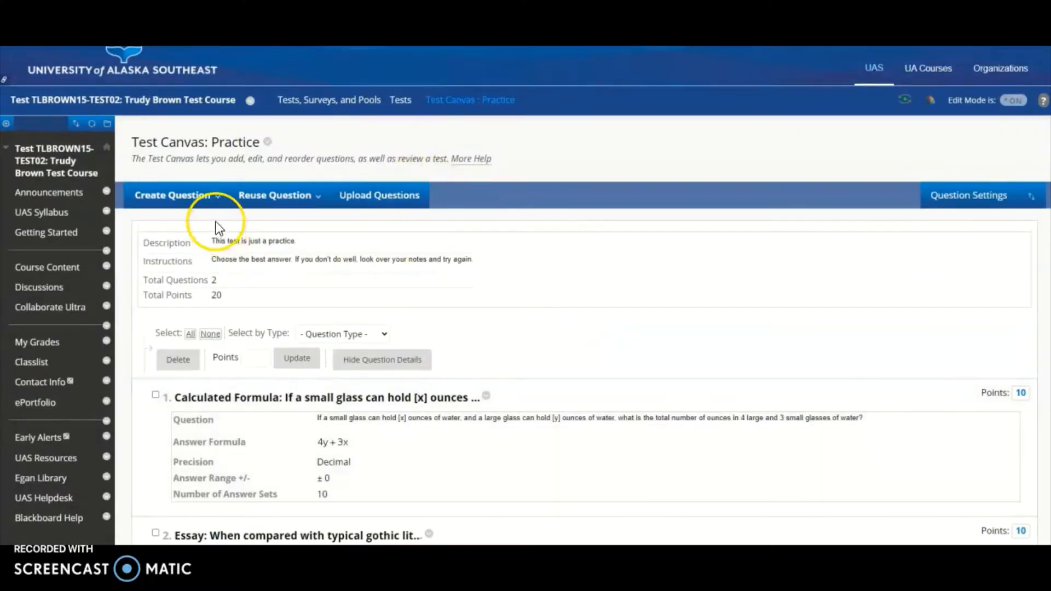
Step: Create a Fill in Multiple Blanks question: "Critical reading means that a reader applies certain processes, models, questions, and theories that result in enhanced clarity and comprehension."
{"action": "left_click", "coordinate": [204, 200]}
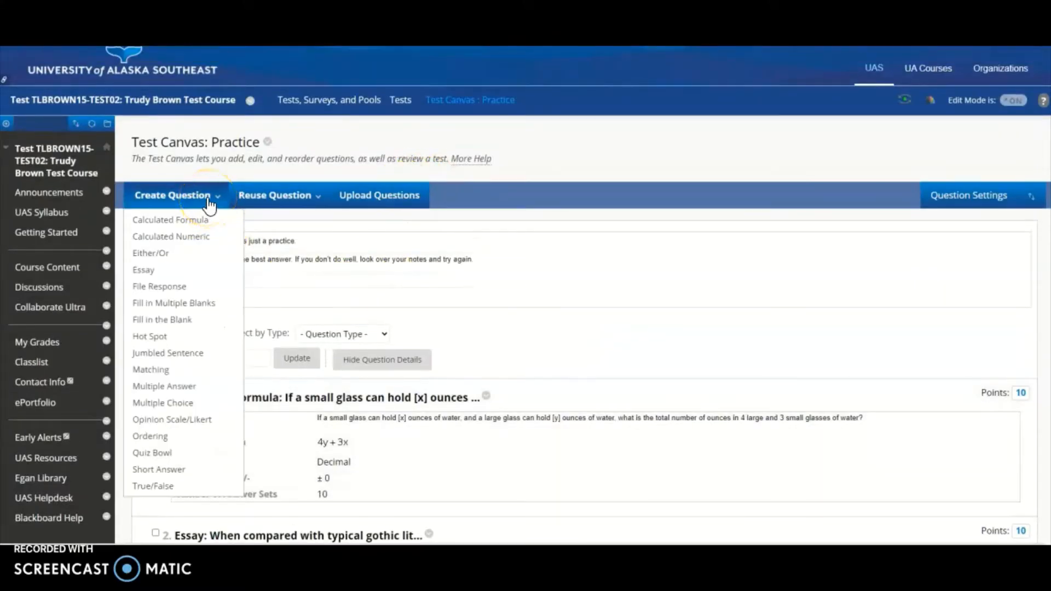
{"action": "left_click", "coordinate": [210, 306]}
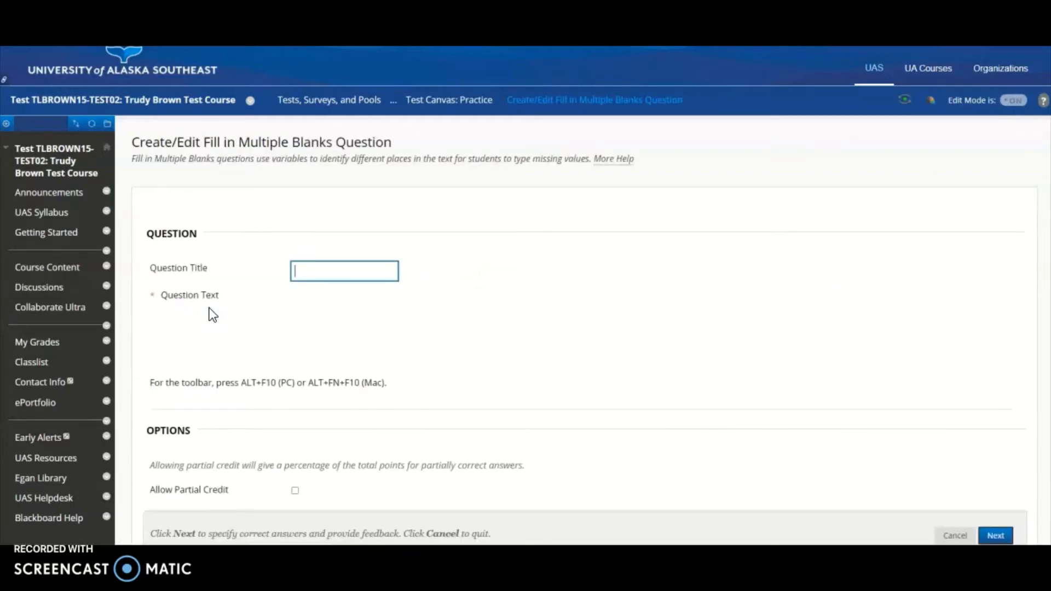
{"action": "left_click", "coordinate": [200, 343]}
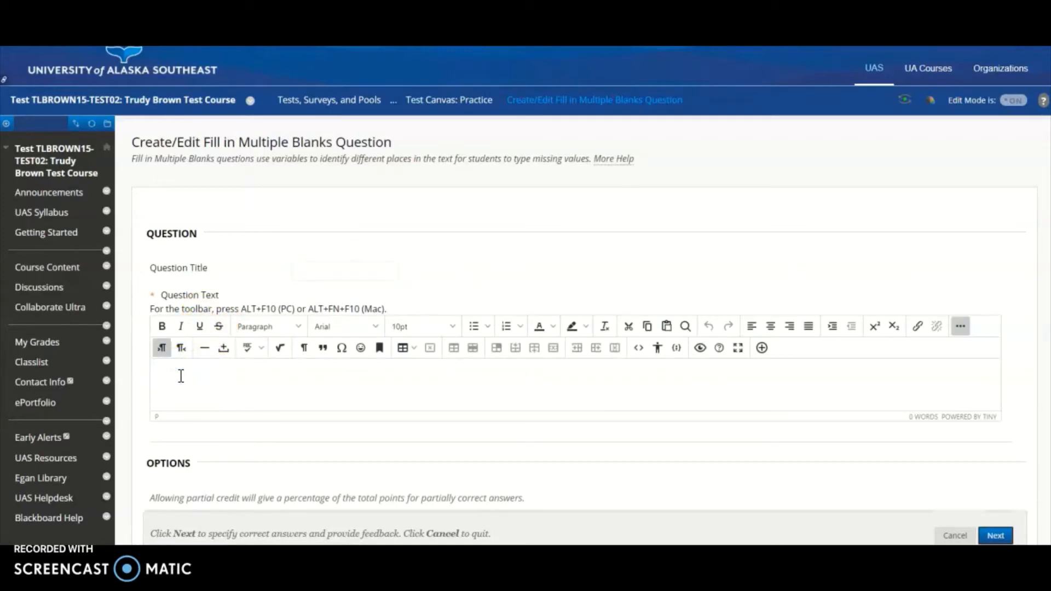
{"action": "left_click", "coordinate": [201, 372]}
{"action": "left_click", "coordinate": [167, 369]}
{"action": "type", "text": "Critical reading means that a reader applies certain processes, models, questions, and theories that result in enhanced clarity and comprehension."}
{"action": "left_click", "coordinate": [170, 374]}
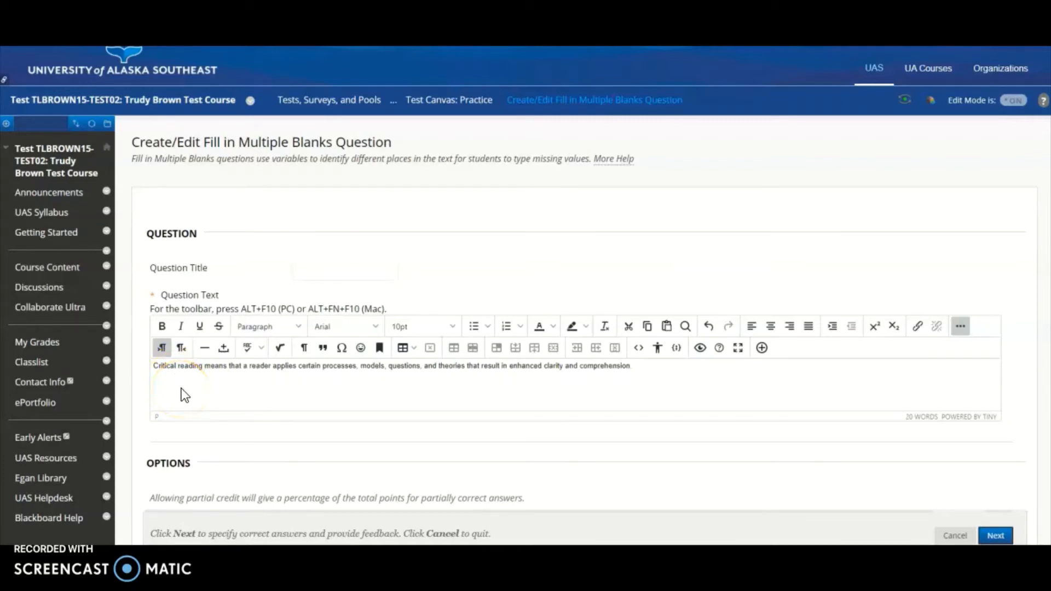
Step: Replace the word "Critical" with the blank variable [a] and "processes" with [b] in the question text
{"action": "left_click", "coordinate": [177, 367]}
{"action": "left_click_drag", "start_coordinate": [178, 367], "coordinate": [153, 366]}
{"action": "key", "text": "BackSpace"}
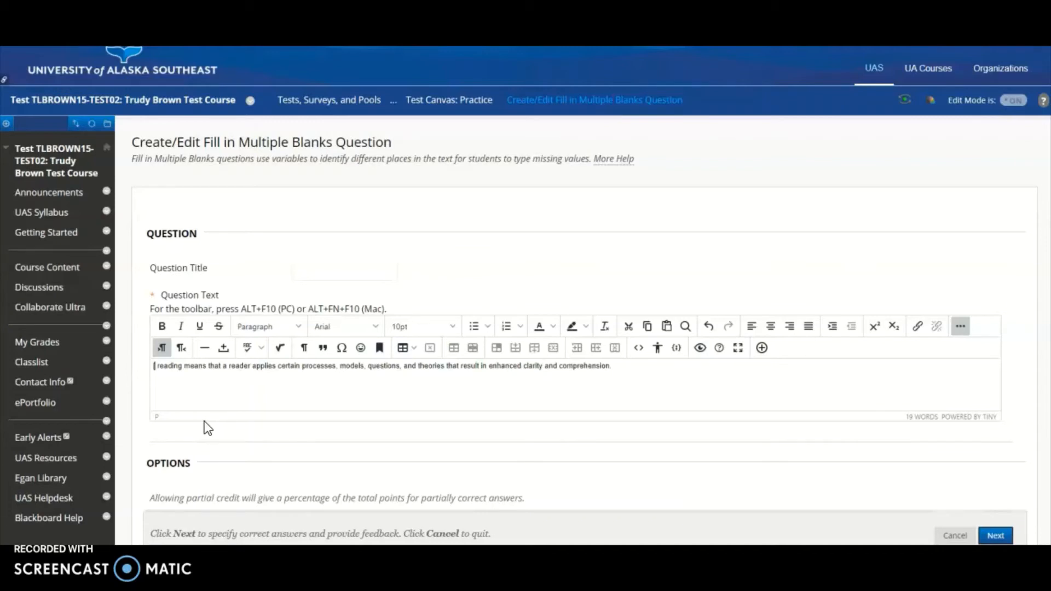
{"action": "type", "text": "[a "}
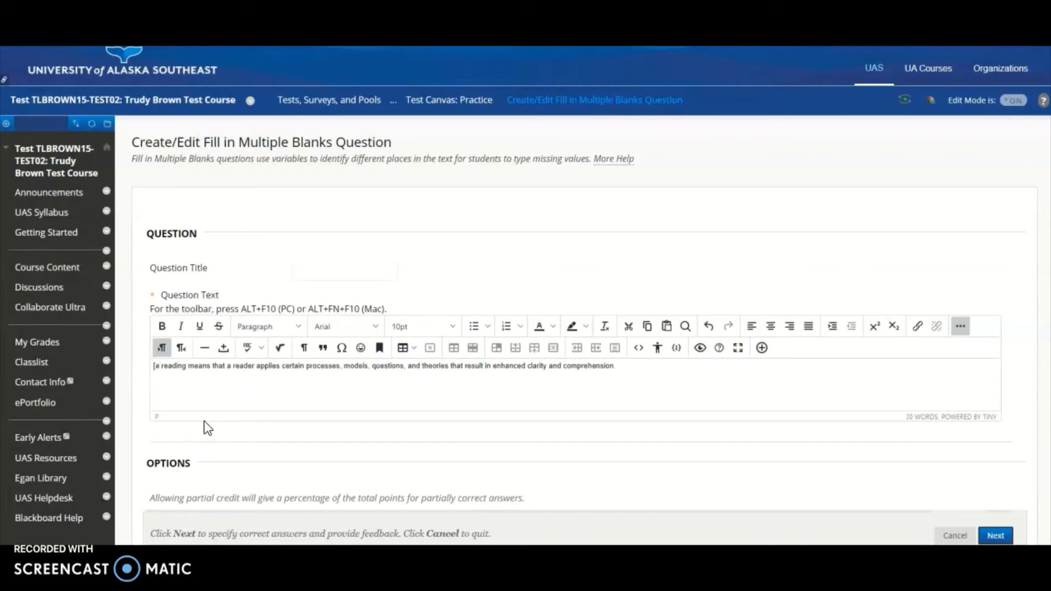
{"action": "type", "text": "]"}
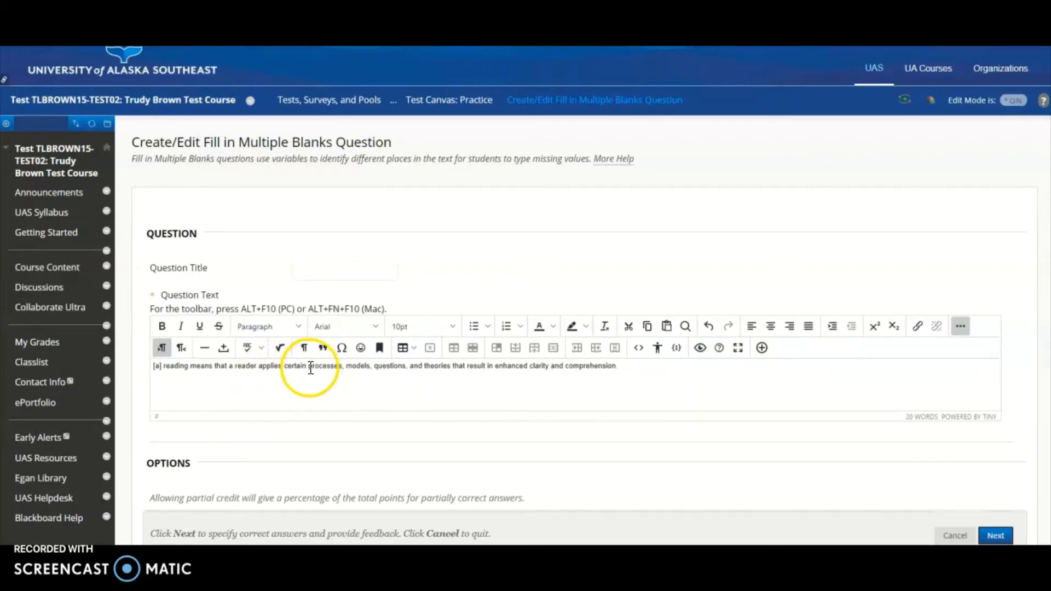
{"action": "left_click_drag", "start_coordinate": [308, 366], "coordinate": [341, 367]}
{"action": "type", "text": "["}
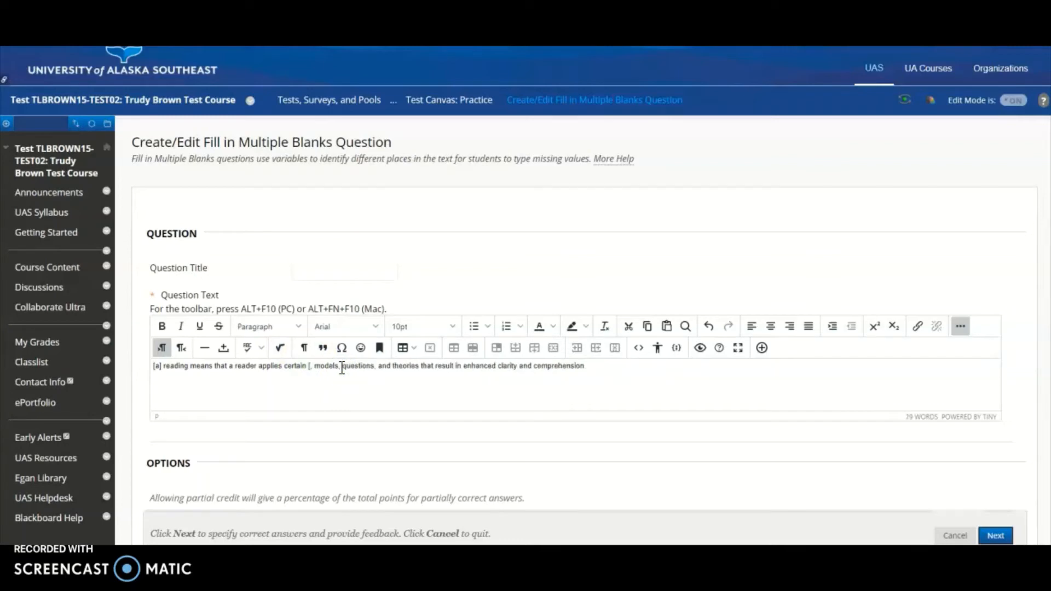
{"action": "type", "text": "b]"}
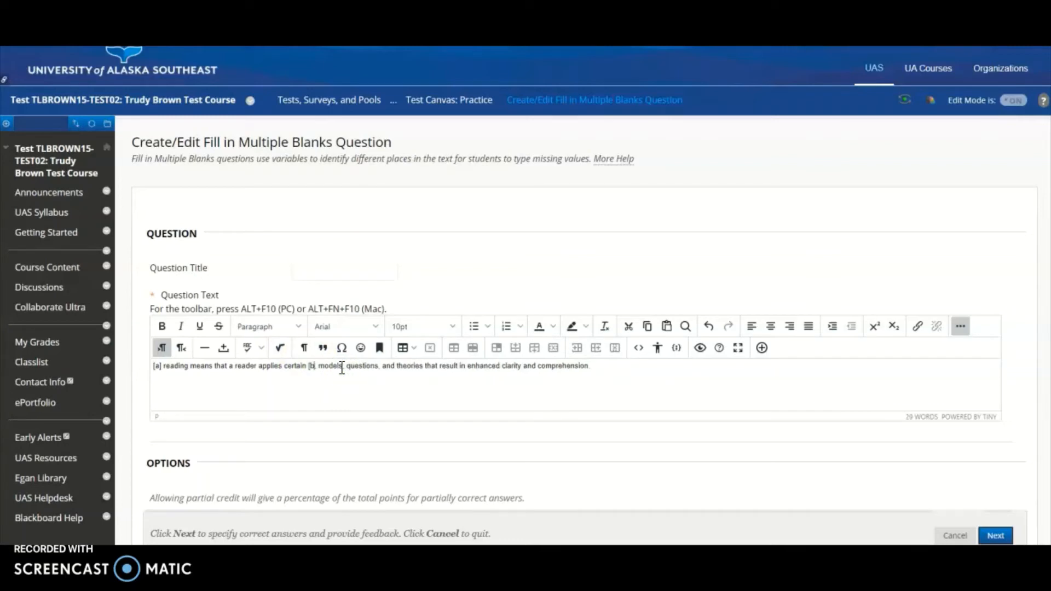
{"action": "type", "text": "]"}
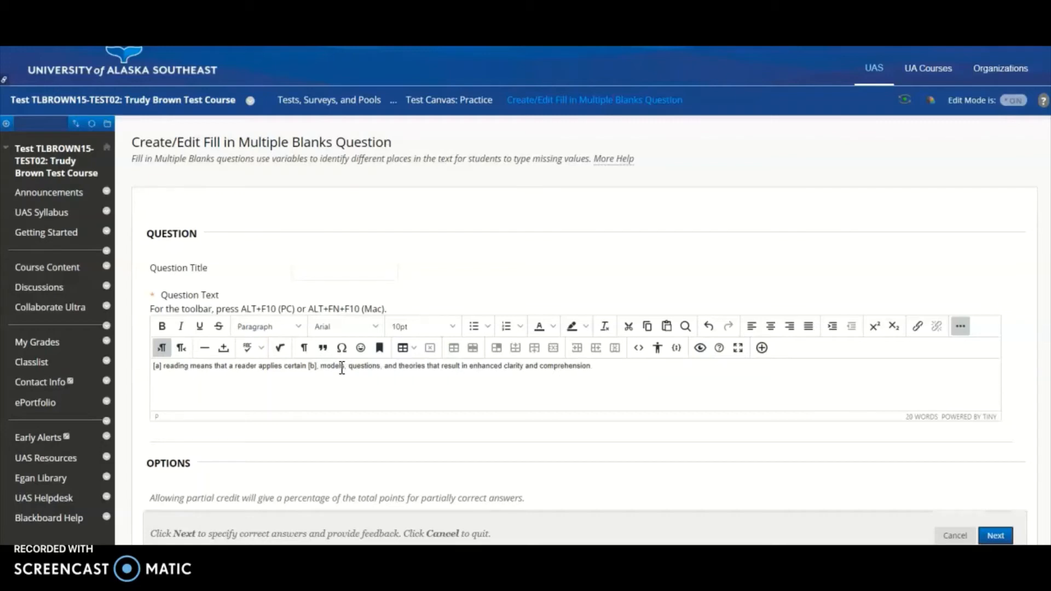
Step: Replace the word "questions" with the blank variable [c] and "clarity" with [d] in the question text
{"action": "left_click", "coordinate": [351, 366]}
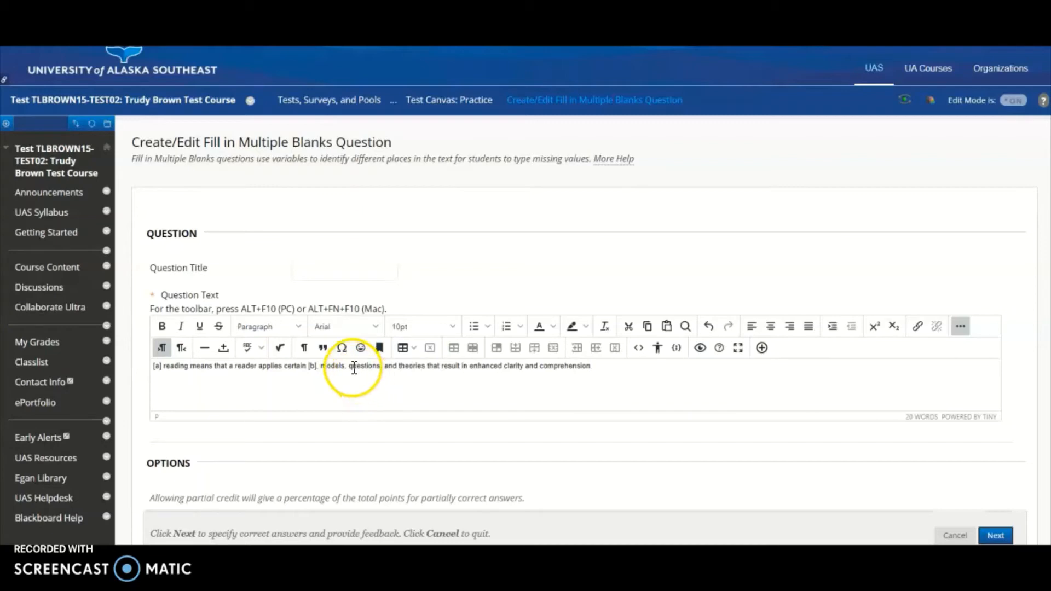
{"action": "left_click_drag", "start_coordinate": [349, 367], "coordinate": [382, 369]}
{"action": "type", "text": "[c"}
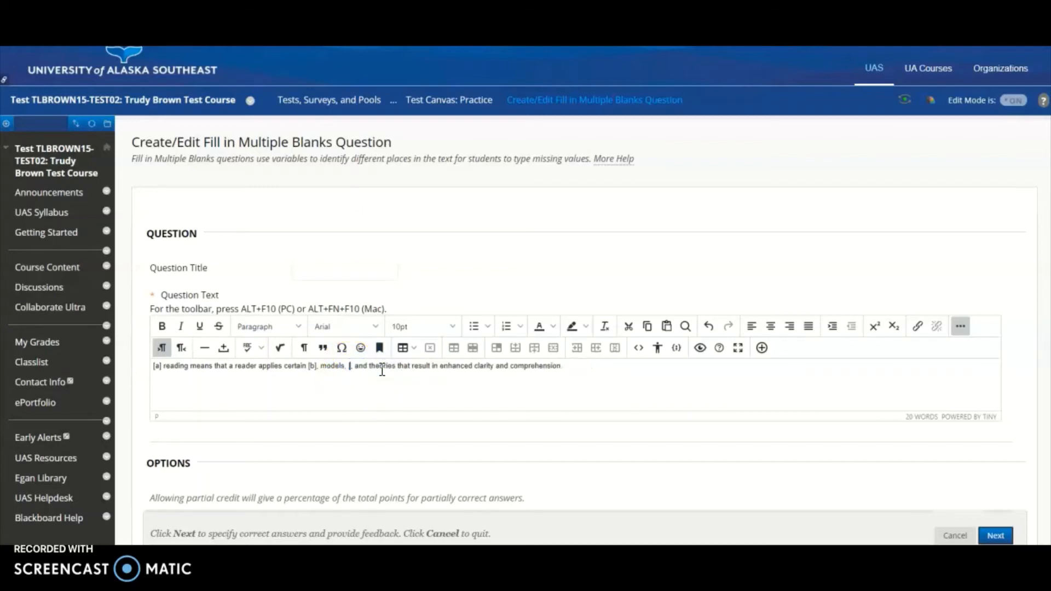
{"action": "type", "text": "]"}
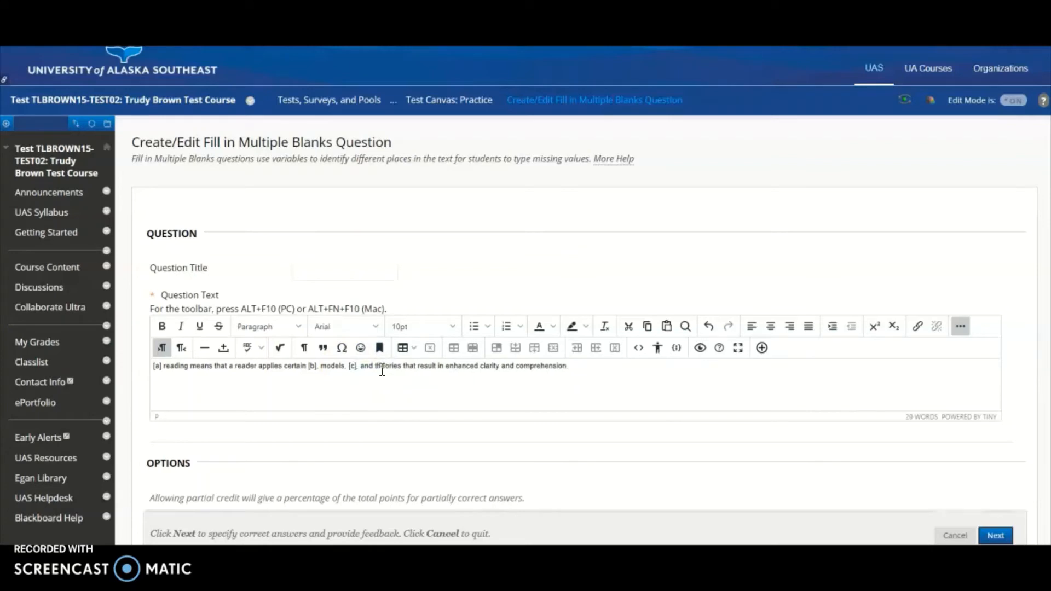
{"action": "double_click", "coordinate": [488, 366]}
{"action": "left_click_drag", "start_coordinate": [481, 367], "coordinate": [498, 370]}
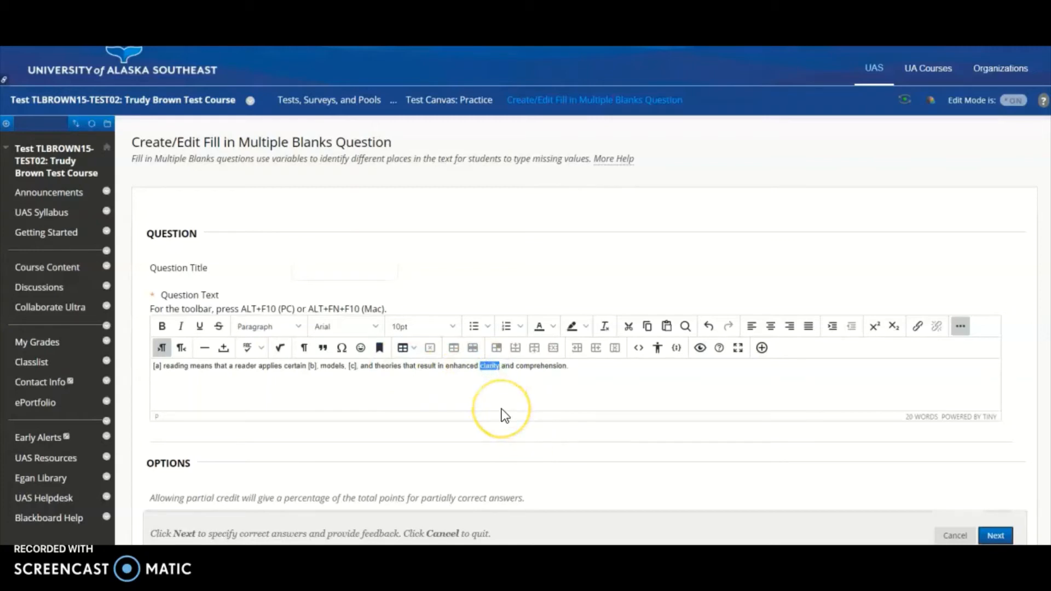
{"action": "type", "text": "[d"}
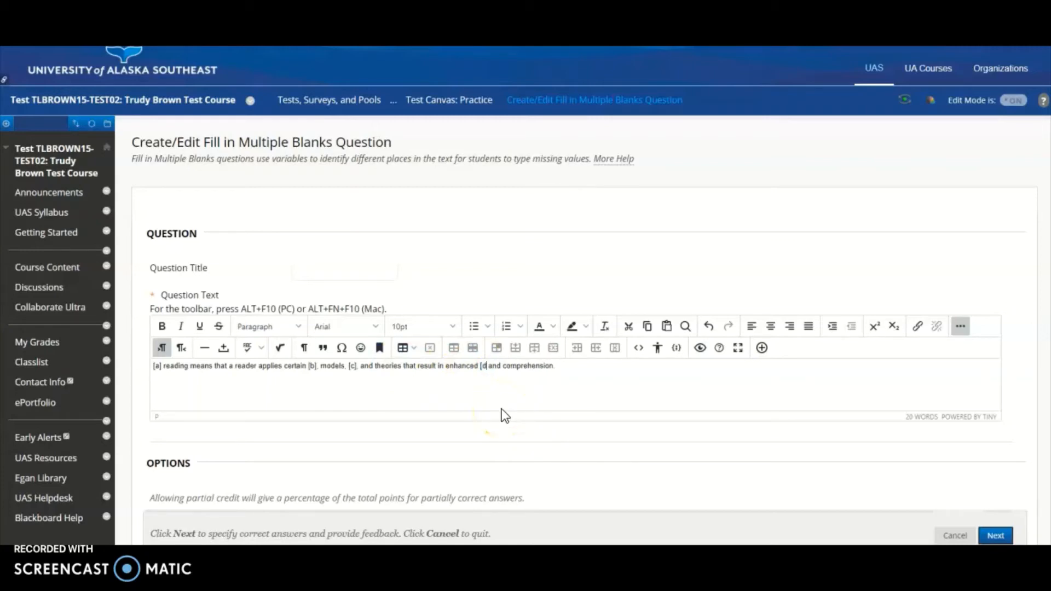
{"action": "type", "text": "]"}
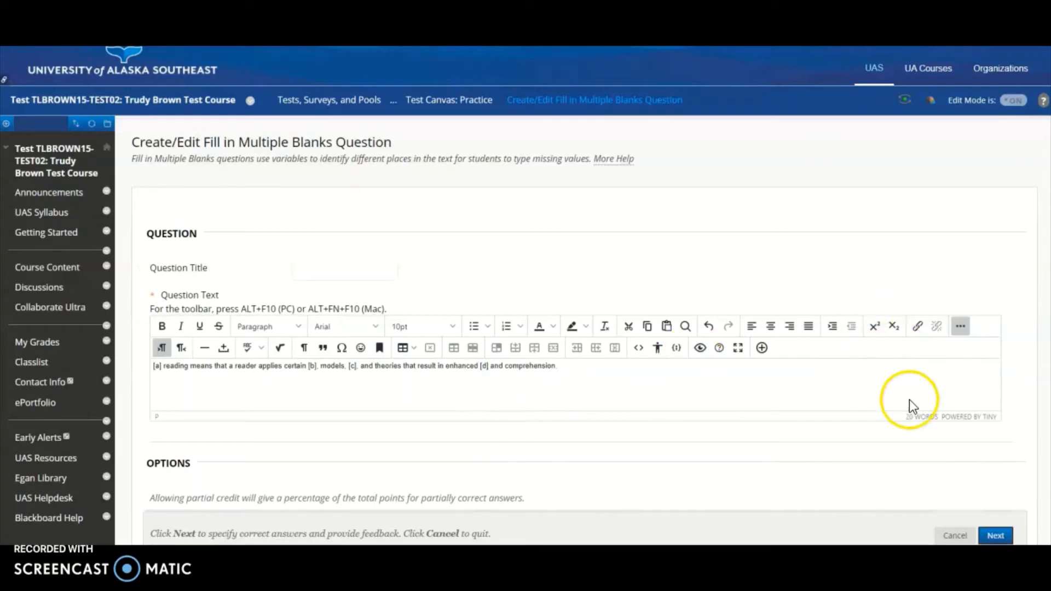
Step: Allow partial credit for the fill in multiple blanks question and continue to the answer definitions
{"action": "scroll", "coordinate": [909, 400], "scroll_direction": "down", "scroll_amount": 3}
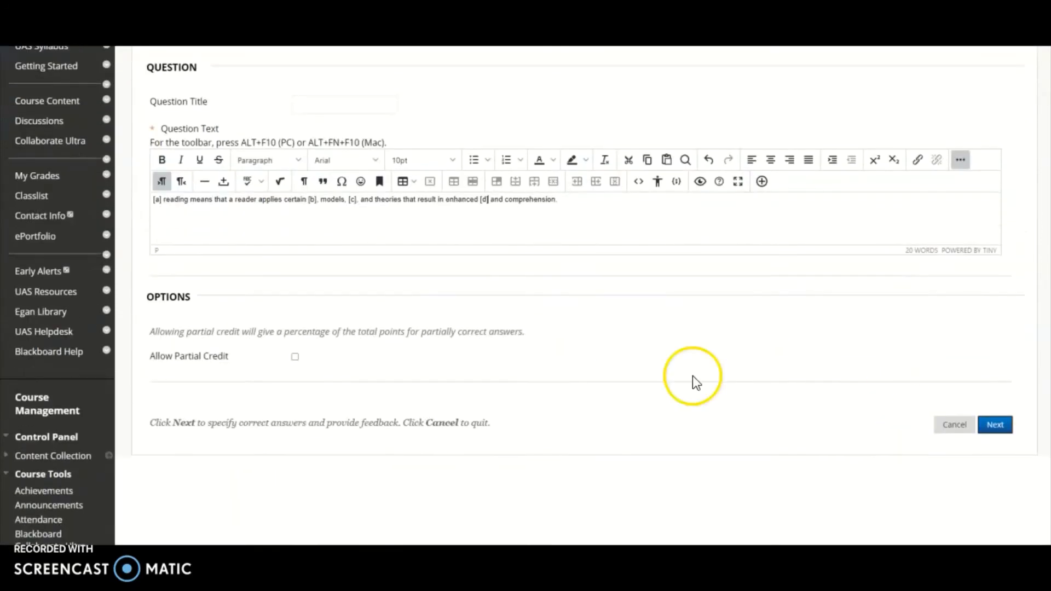
{"action": "left_click", "coordinate": [295, 357]}
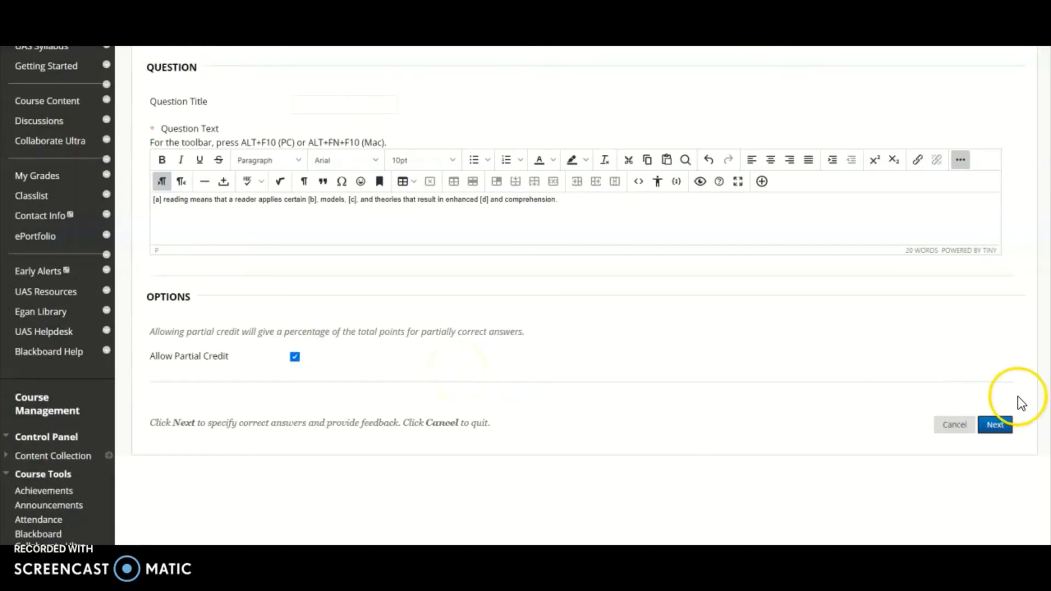
{"action": "left_click", "coordinate": [999, 429]}
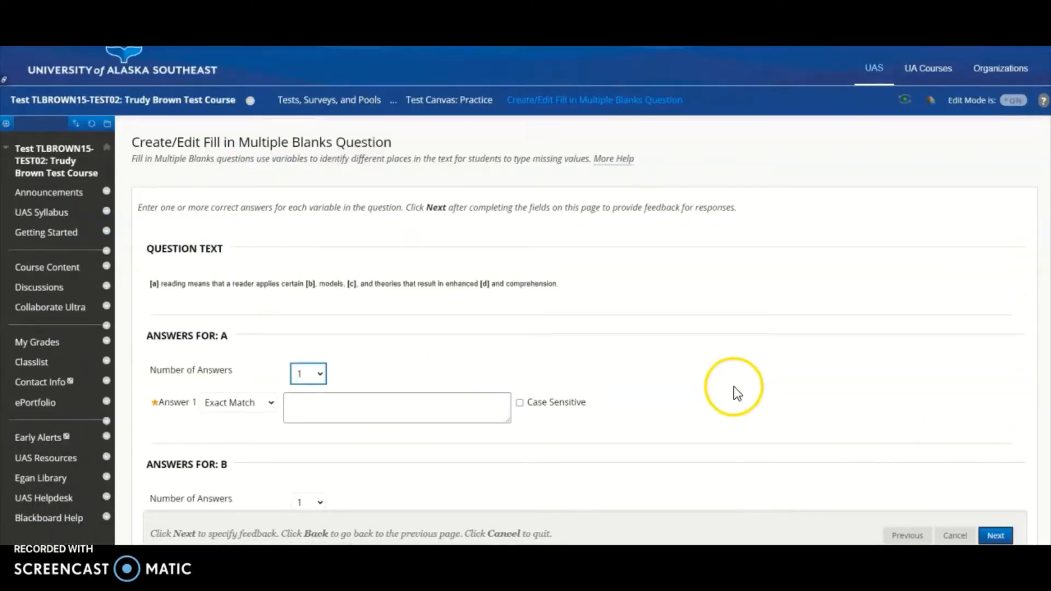
Step: Enter "Critical" as the exact-match answer for blank A and "processes" as the exact-match answer for blank B
{"action": "scroll", "coordinate": [733, 386], "scroll_direction": "down", "scroll_amount": 2}
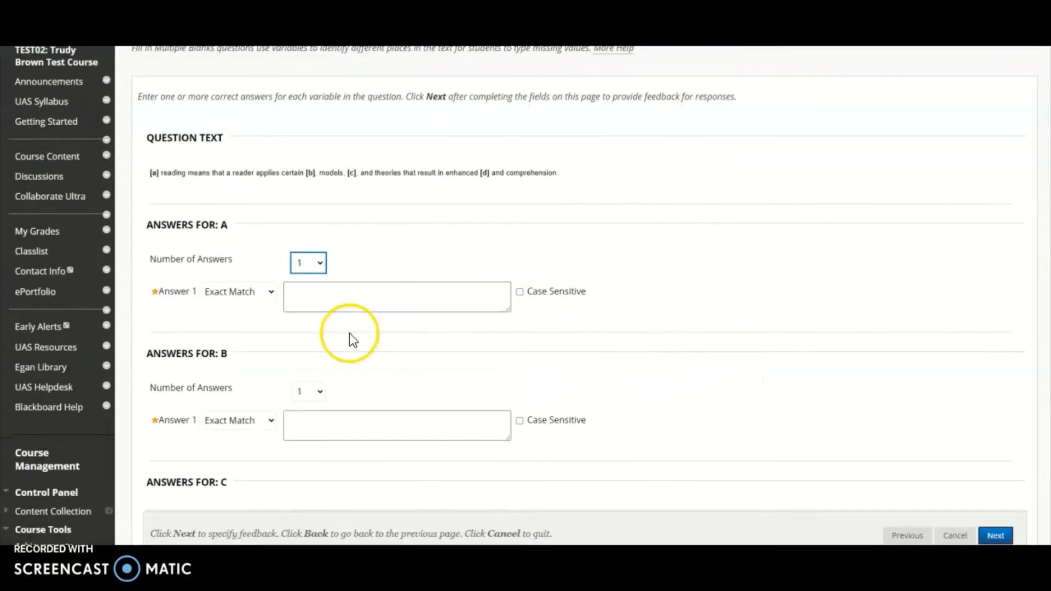
{"action": "left_click", "coordinate": [300, 307]}
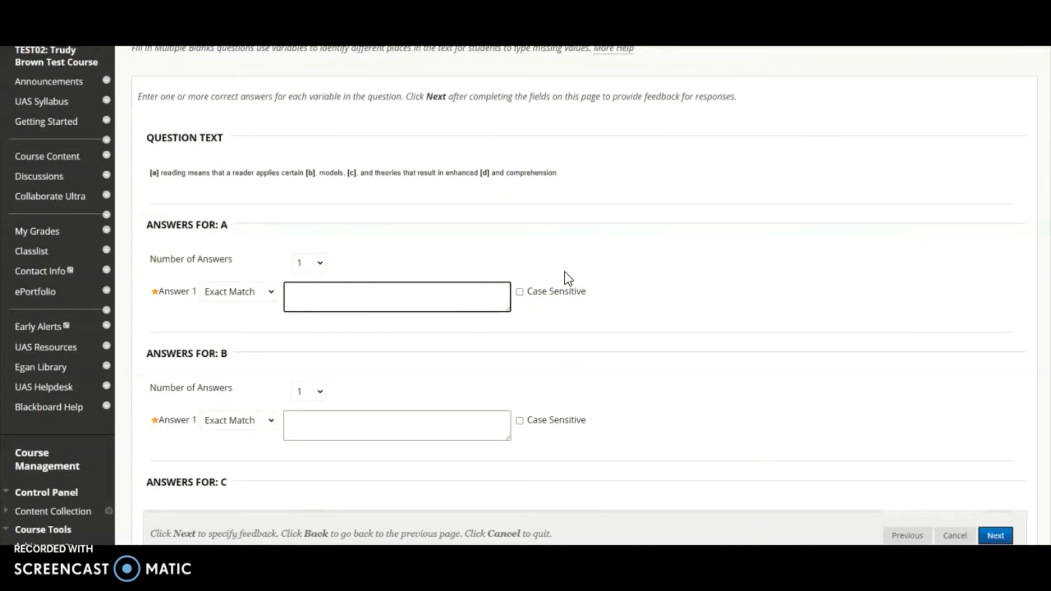
{"action": "type", "text": "Critica"}
{"action": "type", "text": "l"}
{"action": "scroll", "coordinate": [405, 334], "scroll_direction": "down", "scroll_amount": 1}
{"action": "left_click", "coordinate": [405, 368]}
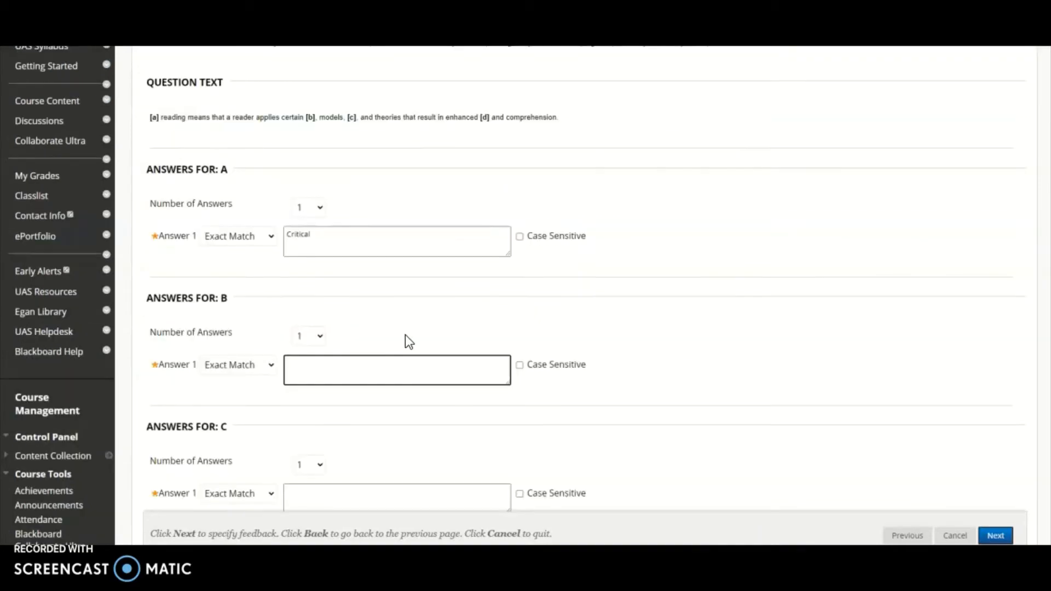
{"action": "type", "text": "processes"}
Step: Enter "questions" as the exact-match answer for blank C and "clarity" as the exact-match answer for blank D
{"action": "scroll", "coordinate": [405, 334], "scroll_direction": "down", "scroll_amount": 2}
{"action": "left_click", "coordinate": [350, 383]}
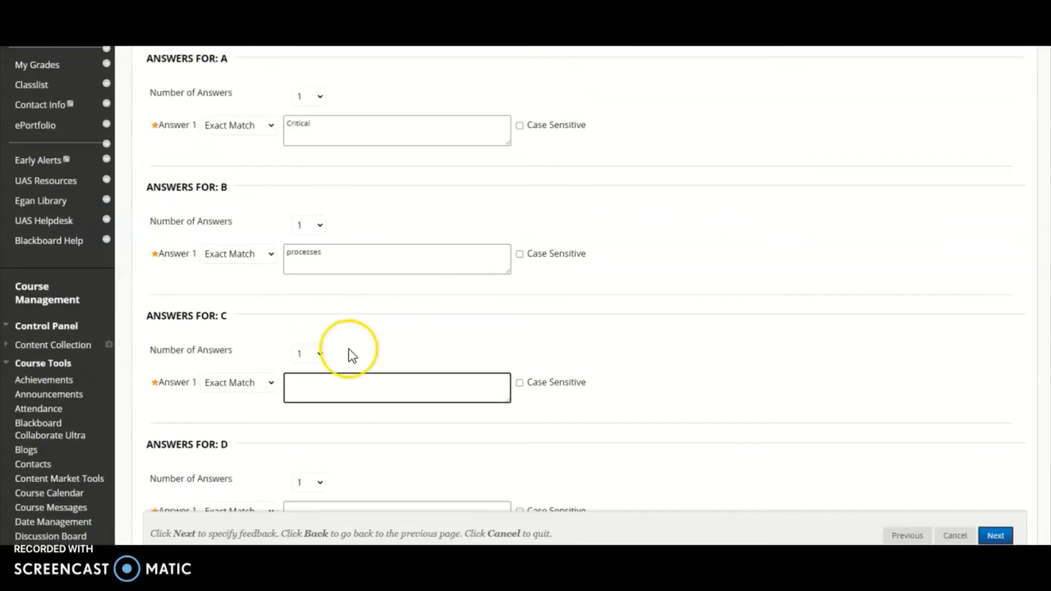
{"action": "type", "text": "questions"}
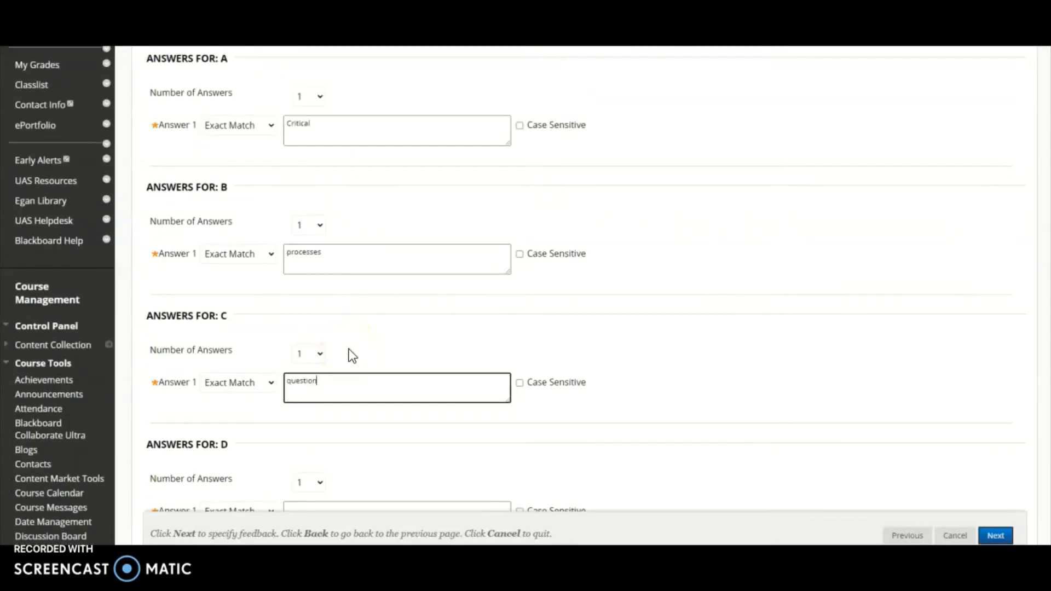
{"action": "scroll", "coordinate": [350, 383], "scroll_direction": "down", "scroll_amount": 2}
{"action": "left_click", "coordinate": [334, 411]}
{"action": "type", "text": "clarity"}
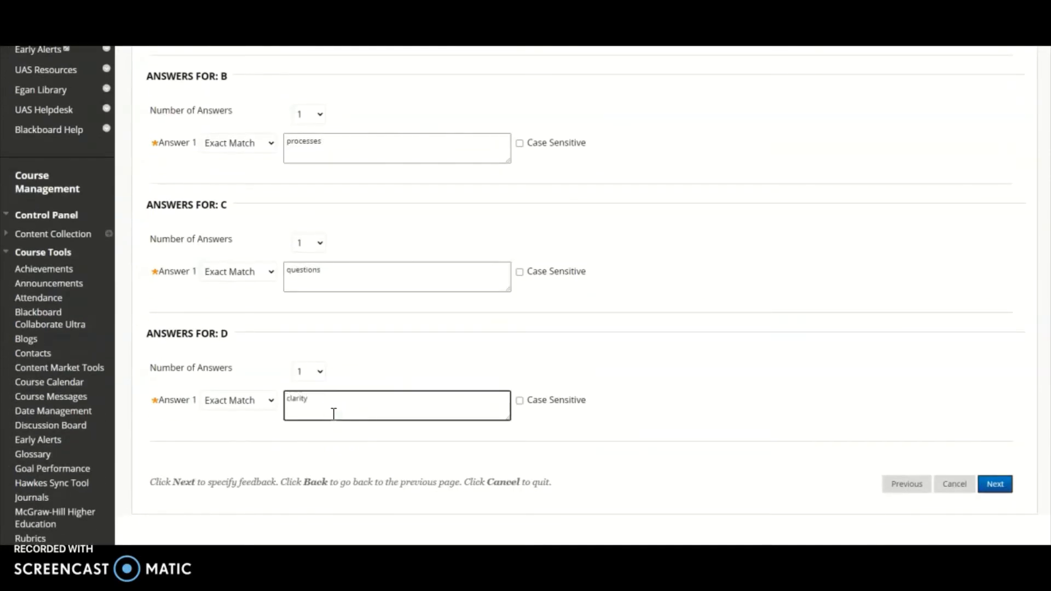
Step: Review the exact-match answers for blanks A to D and continue to the question's feedback settings
{"action": "scroll", "coordinate": [671, 399], "scroll_direction": "up", "scroll_amount": 5}
{"action": "scroll", "coordinate": [673, 405], "scroll_direction": "up", "scroll_amount": 1}
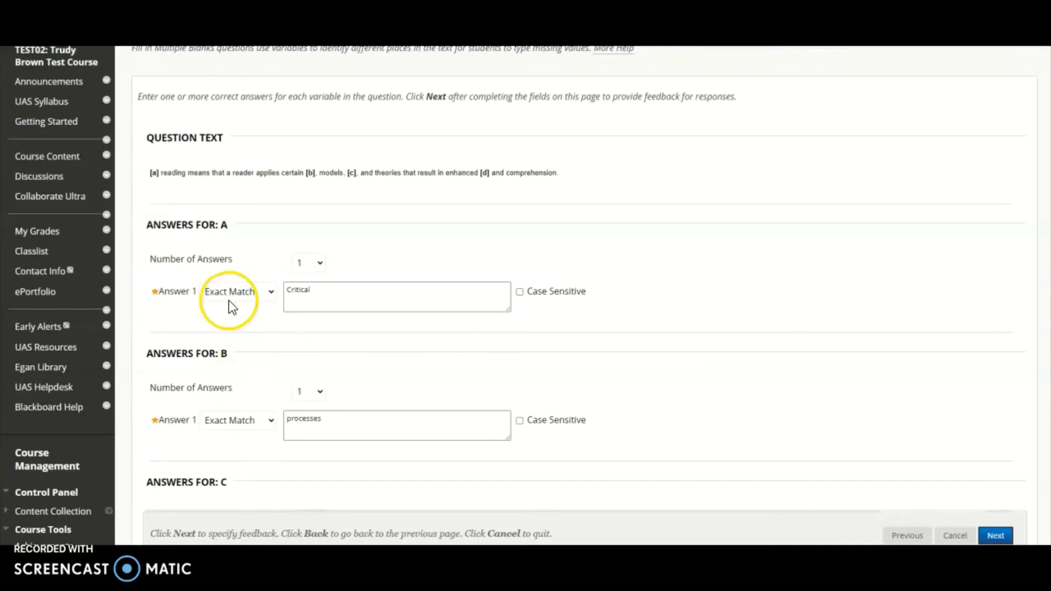
{"action": "left_click", "coordinate": [304, 301]}
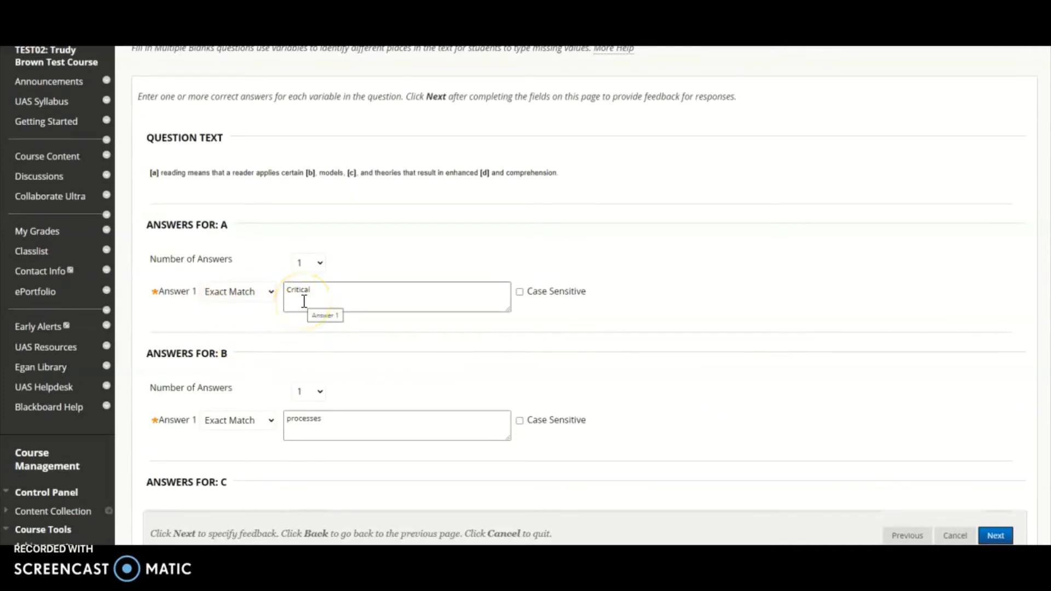
{"action": "left_click", "coordinate": [693, 404]}
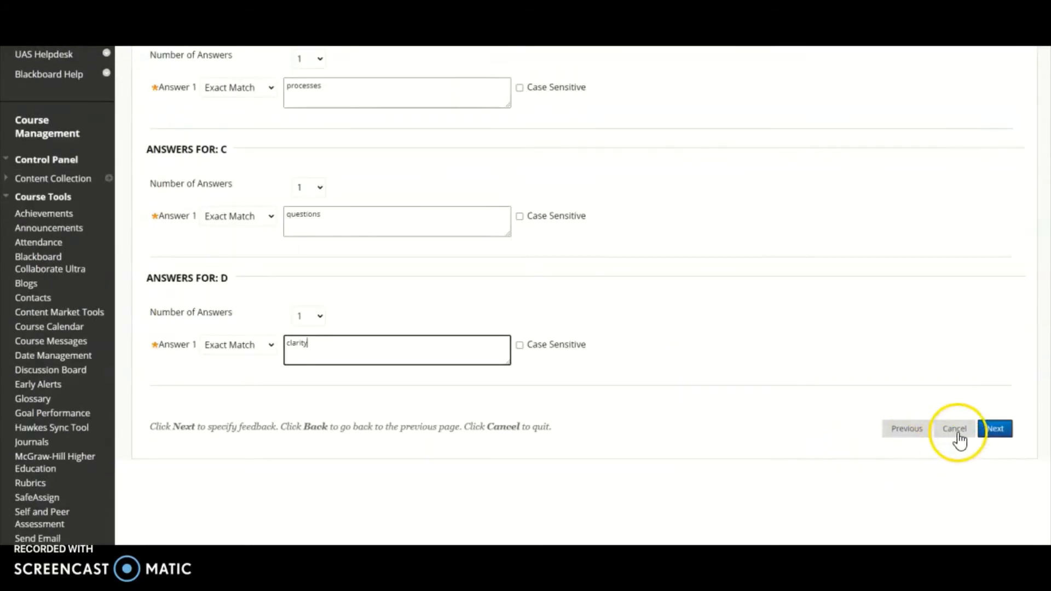
{"action": "left_click", "coordinate": [988, 435]}
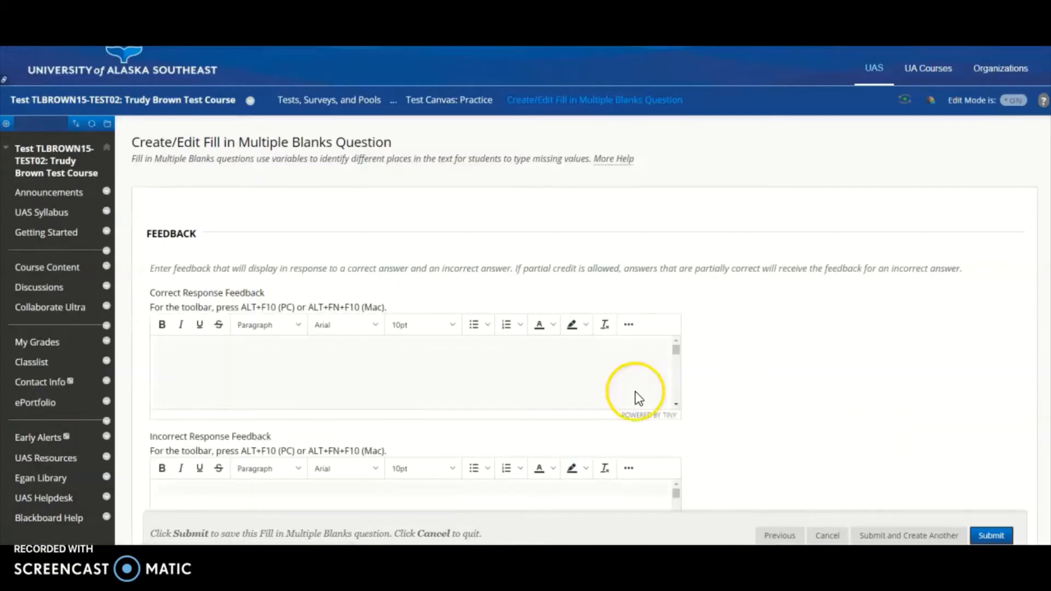
Step: Submit the fill in multiple blanks question, leaving the feedback, categories, keywords and instructor notes empty
{"action": "scroll", "coordinate": [196, 421], "scroll_direction": "down", "scroll_amount": 4}
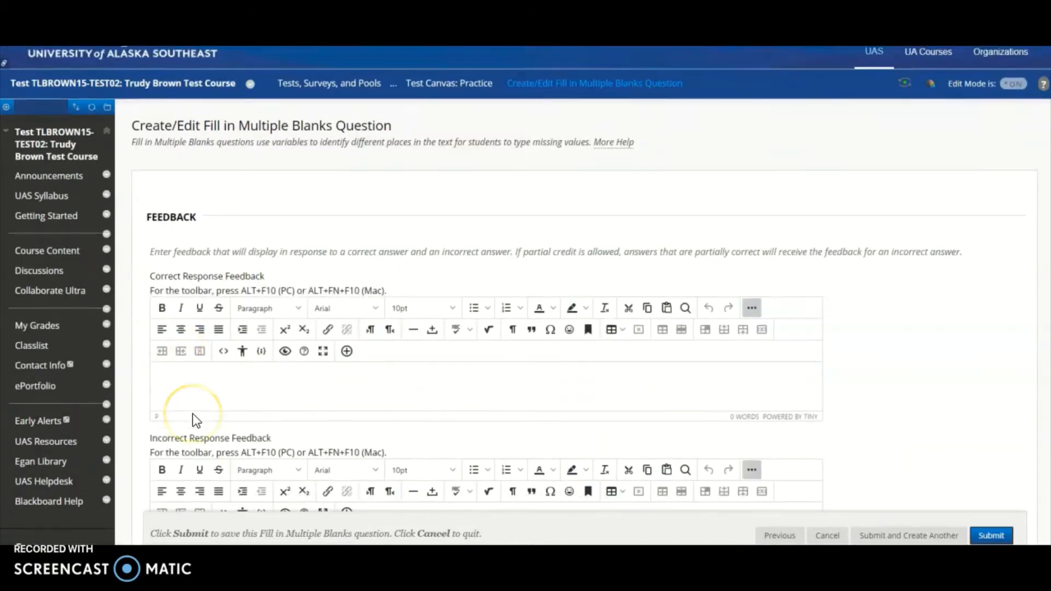
{"action": "scroll", "coordinate": [192, 357], "scroll_direction": "down", "scroll_amount": 3}
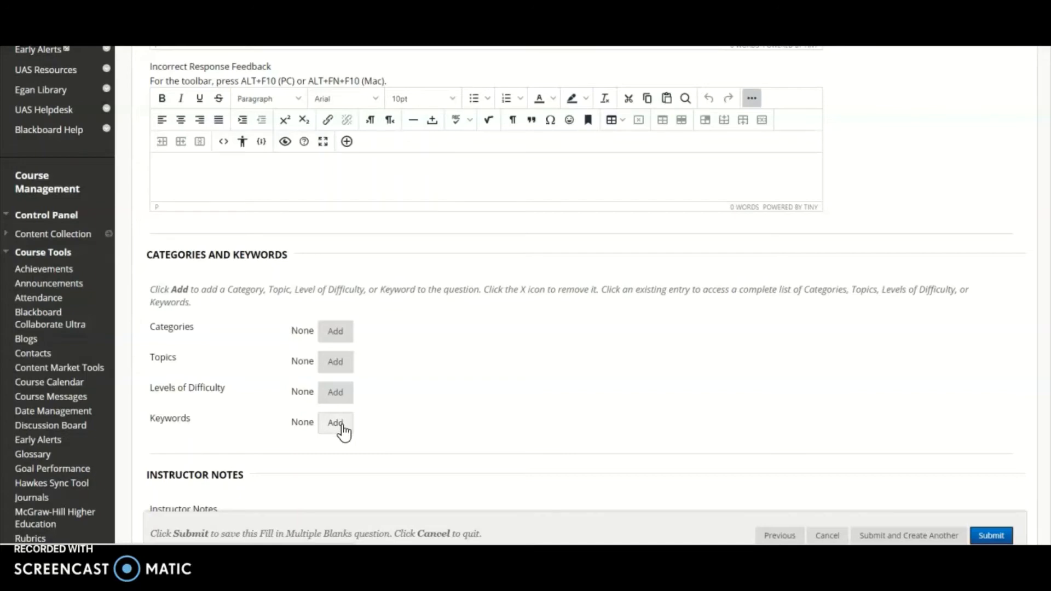
{"action": "scroll", "coordinate": [451, 425], "scroll_direction": "down", "scroll_amount": 4}
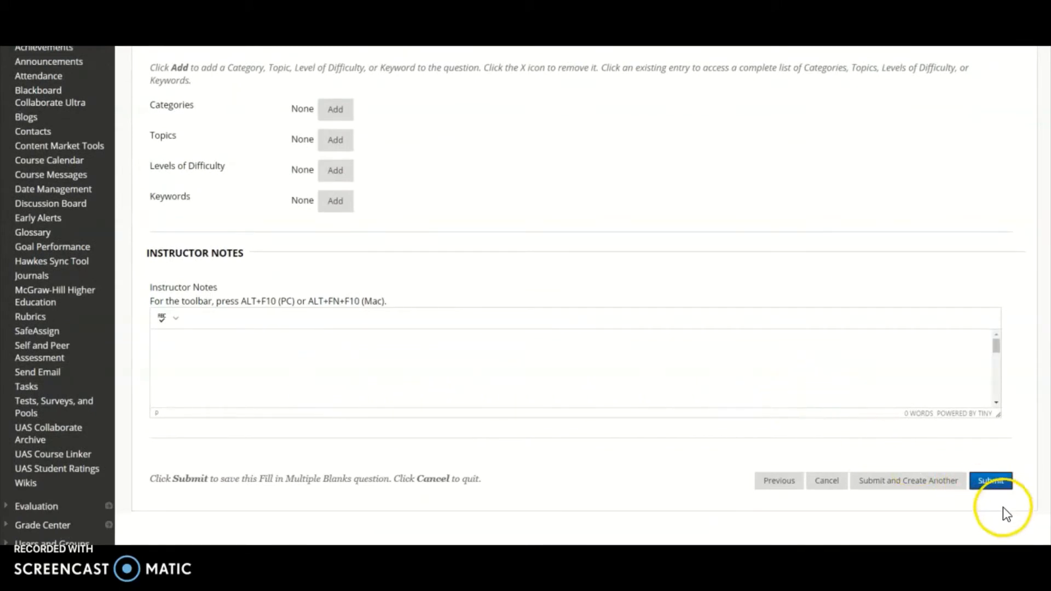
{"action": "left_click", "coordinate": [987, 485]}
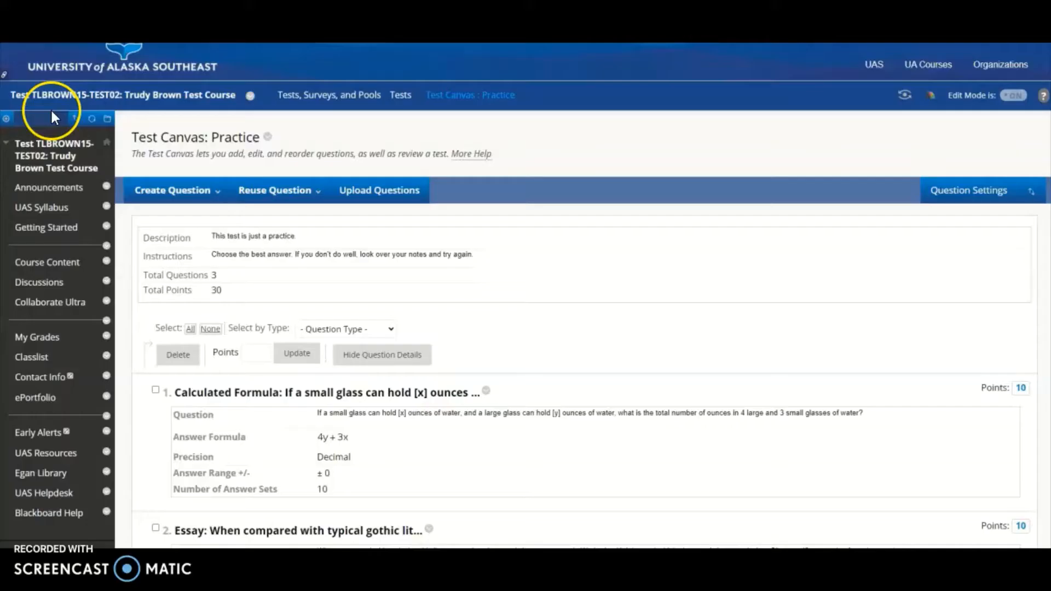
Step: Create a matching question with the text "Match the event to the year in which it happened."
{"action": "left_click", "coordinate": [204, 192]}
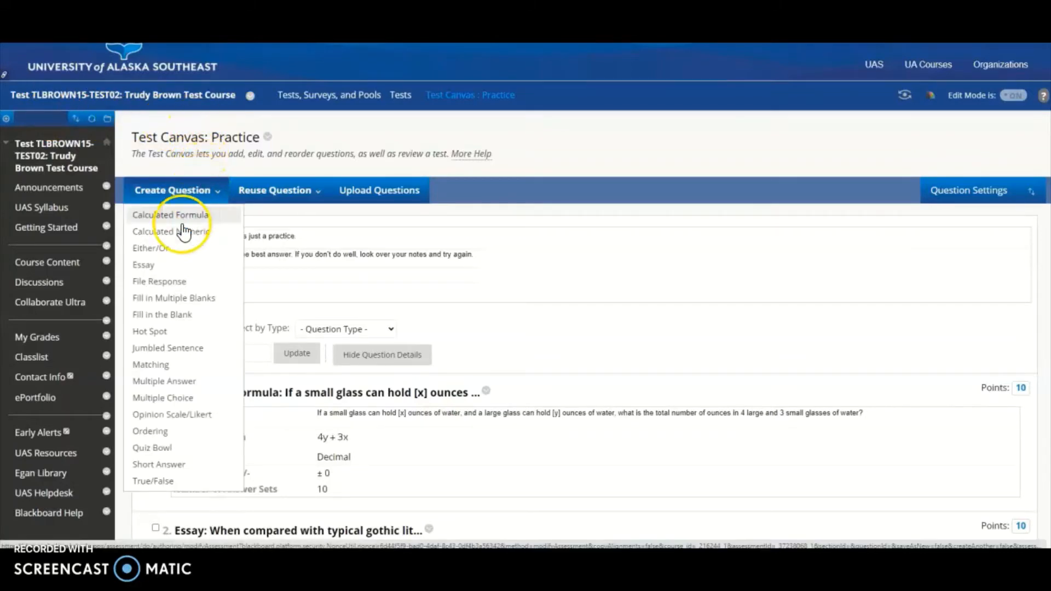
{"action": "left_click", "coordinate": [151, 366]}
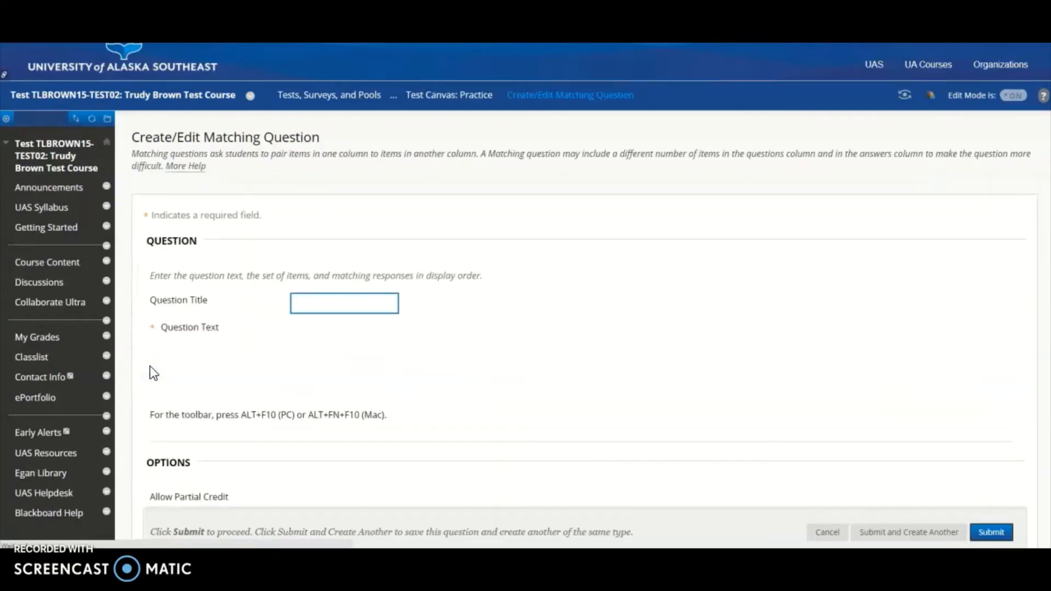
{"action": "left_click", "coordinate": [181, 359]}
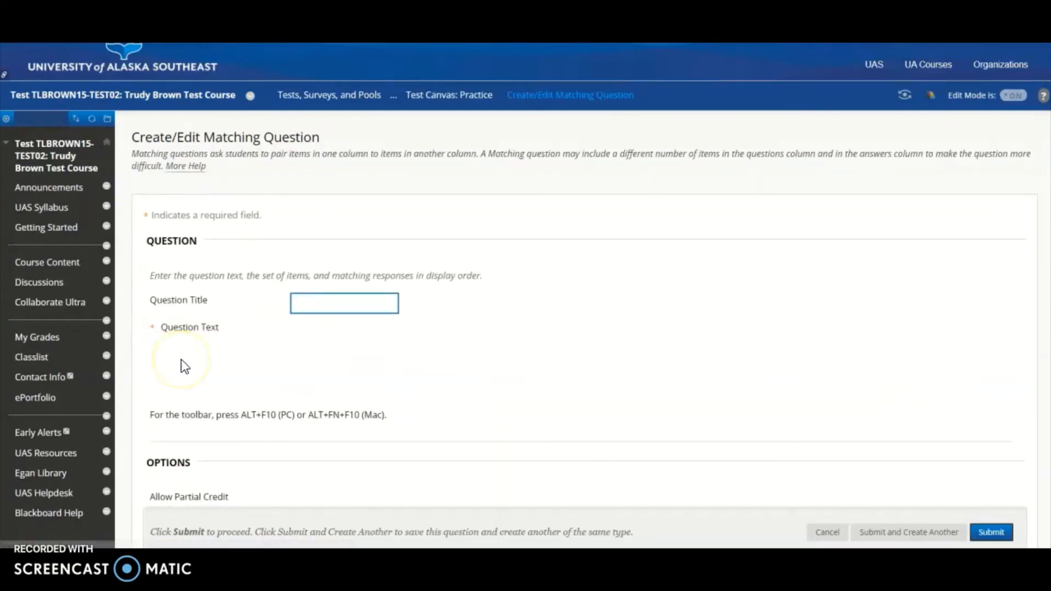
{"action": "left_click", "coordinate": [175, 389]}
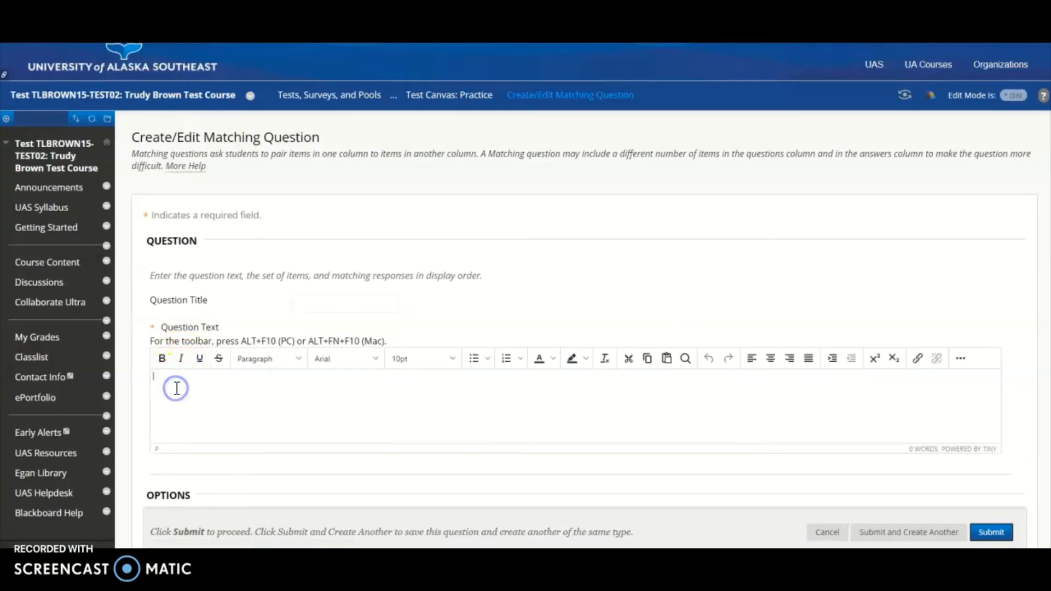
{"action": "type", "text": "Match the event to the year in which it happened."}
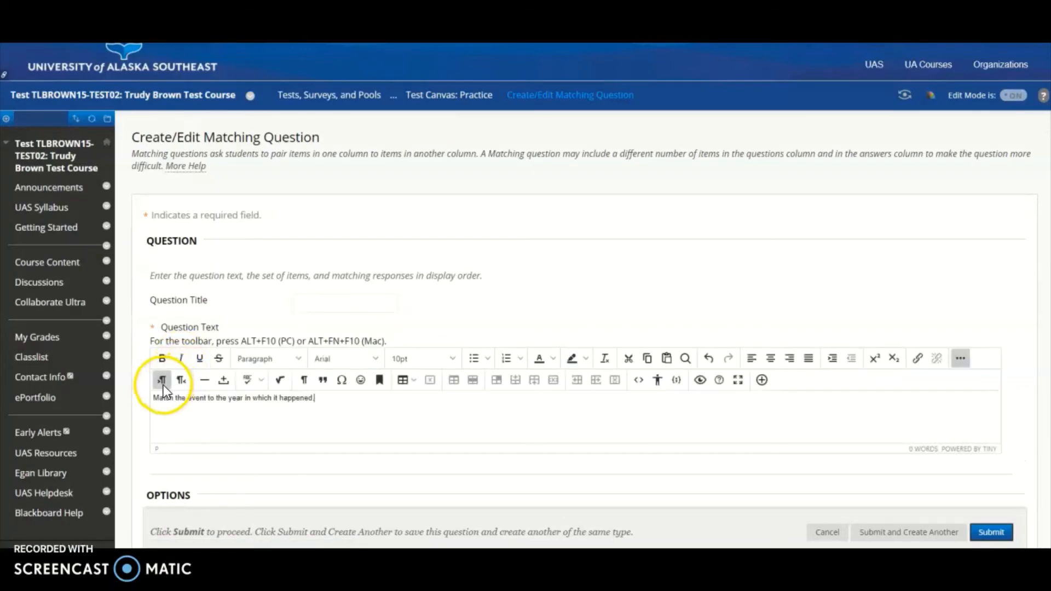
Step: Keep the default matching options and fill in question/answer pair 1 with "Wall street crash" and "1929"
{"action": "scroll", "coordinate": [398, 406], "scroll_direction": "down", "scroll_amount": 3}
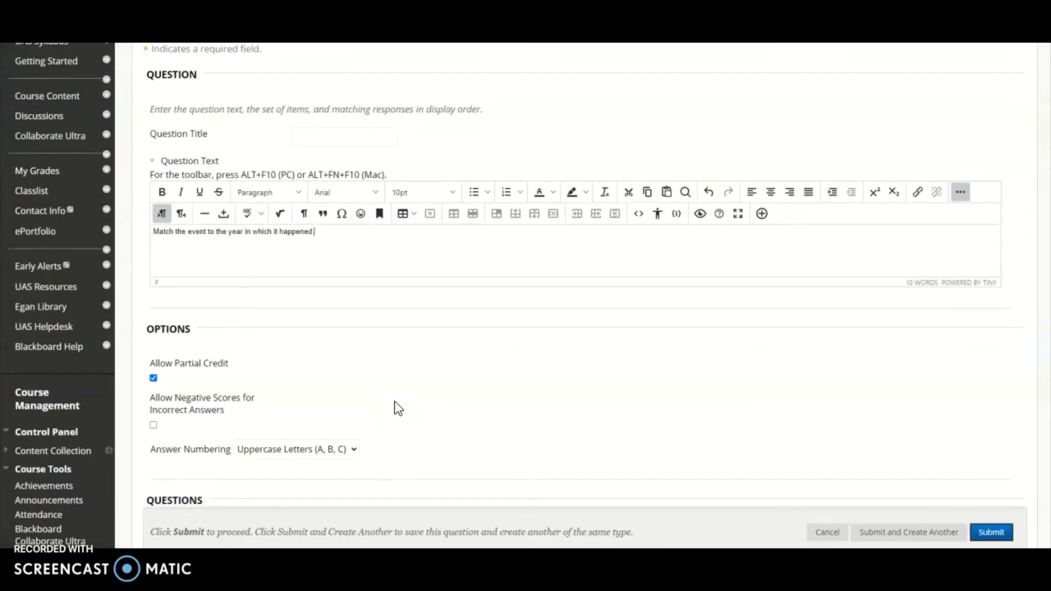
{"action": "left_click", "coordinate": [388, 407]}
{"action": "scroll", "coordinate": [389, 411], "scroll_direction": "down", "scroll_amount": 2}
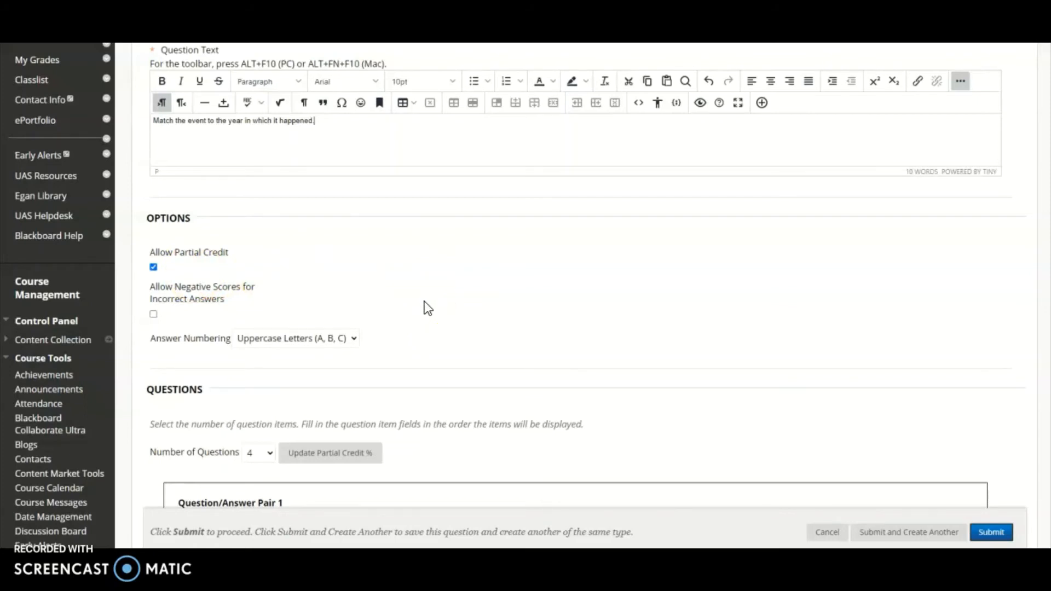
{"action": "scroll", "coordinate": [426, 307], "scroll_direction": "down", "scroll_amount": 3}
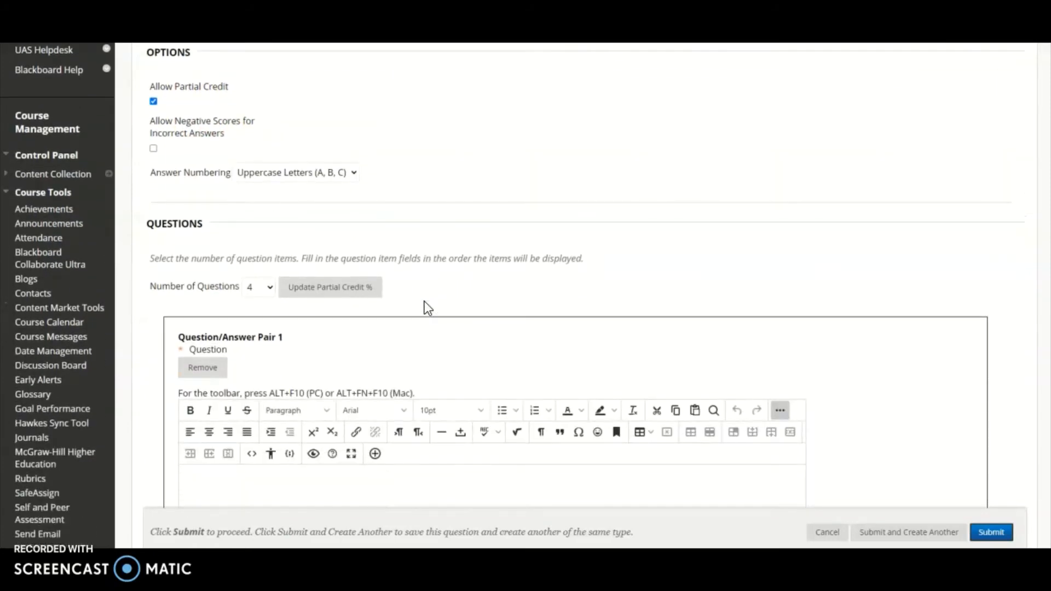
{"action": "scroll", "coordinate": [353, 408], "scroll_direction": "down", "scroll_amount": 2}
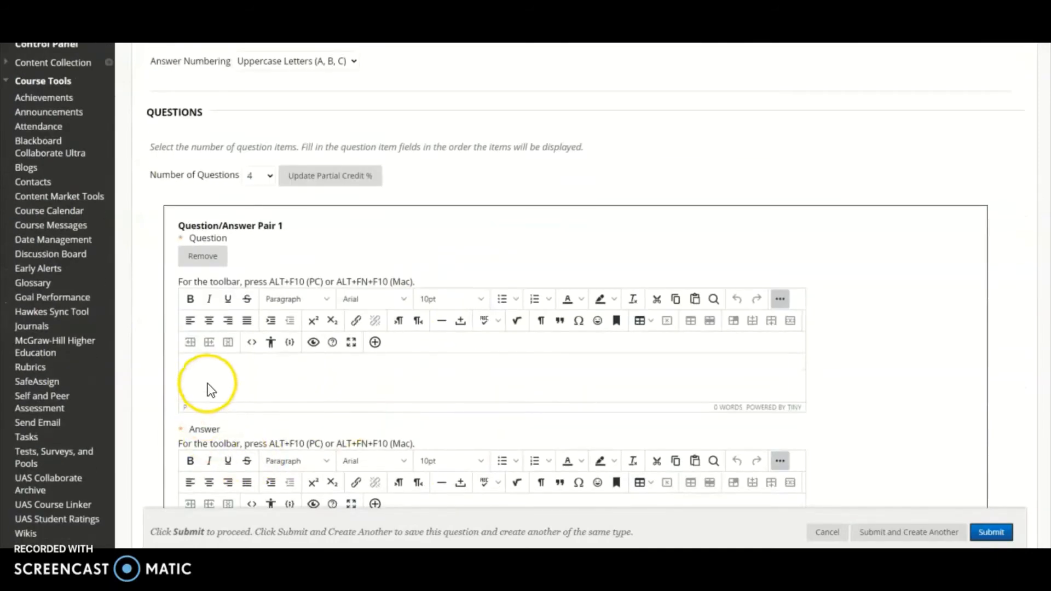
{"action": "left_click", "coordinate": [200, 372]}
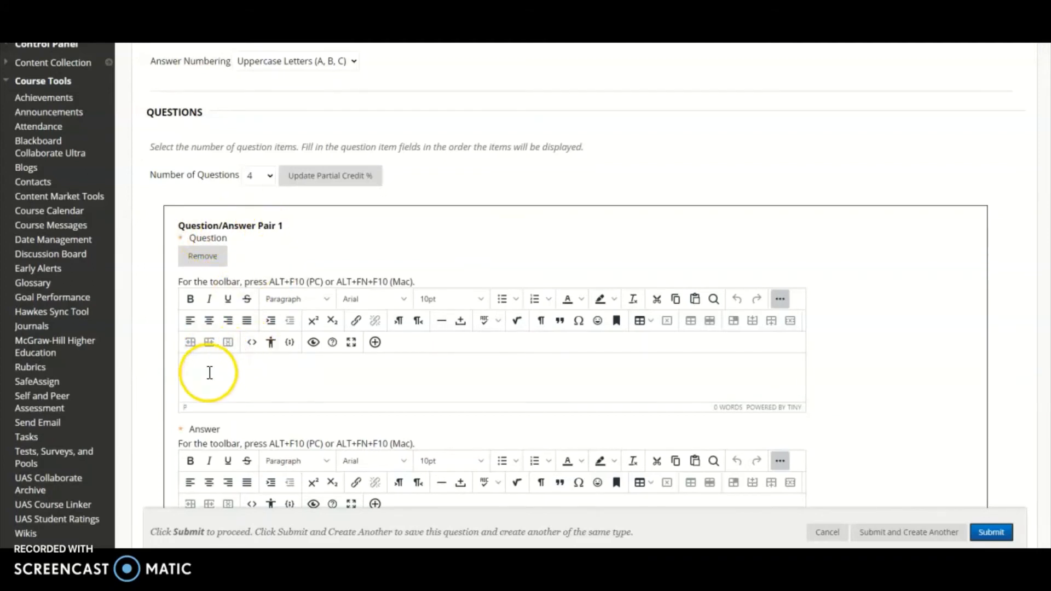
{"action": "left_click", "coordinate": [184, 371]}
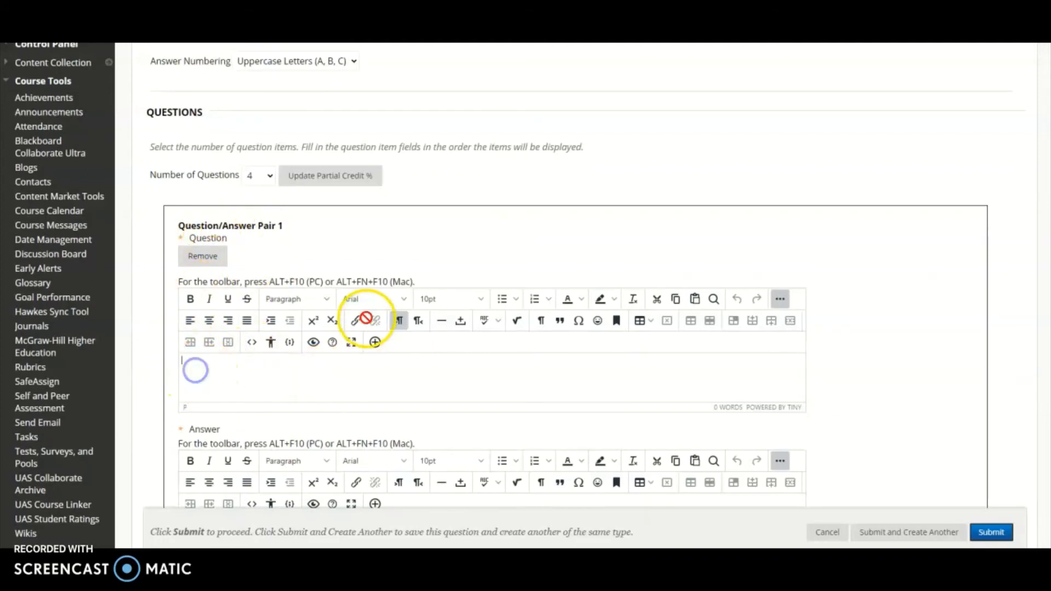
{"action": "type", "text": "Wa"}
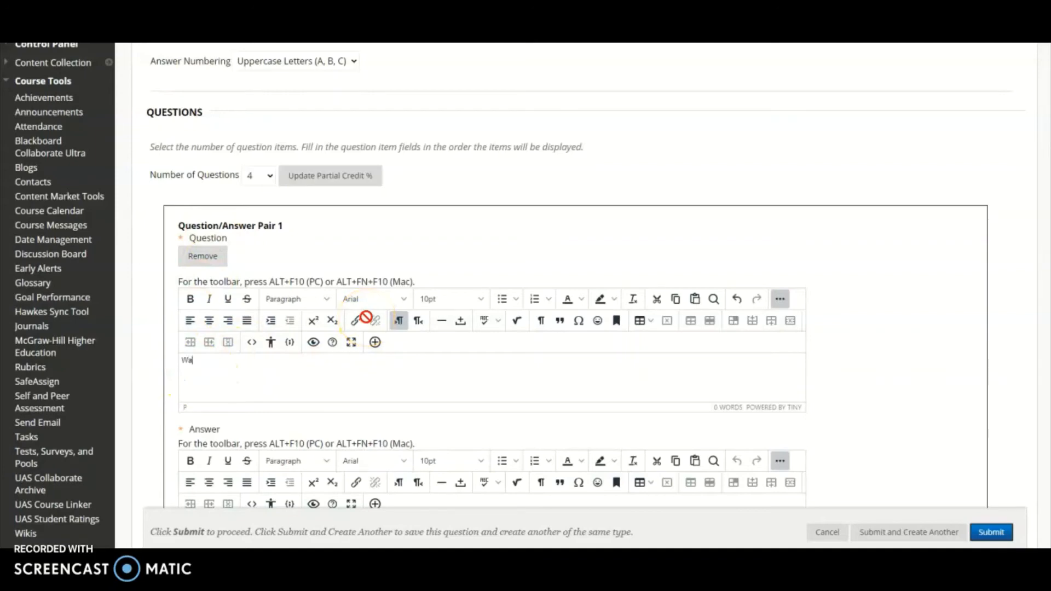
{"action": "type", "text": "ll street crash"}
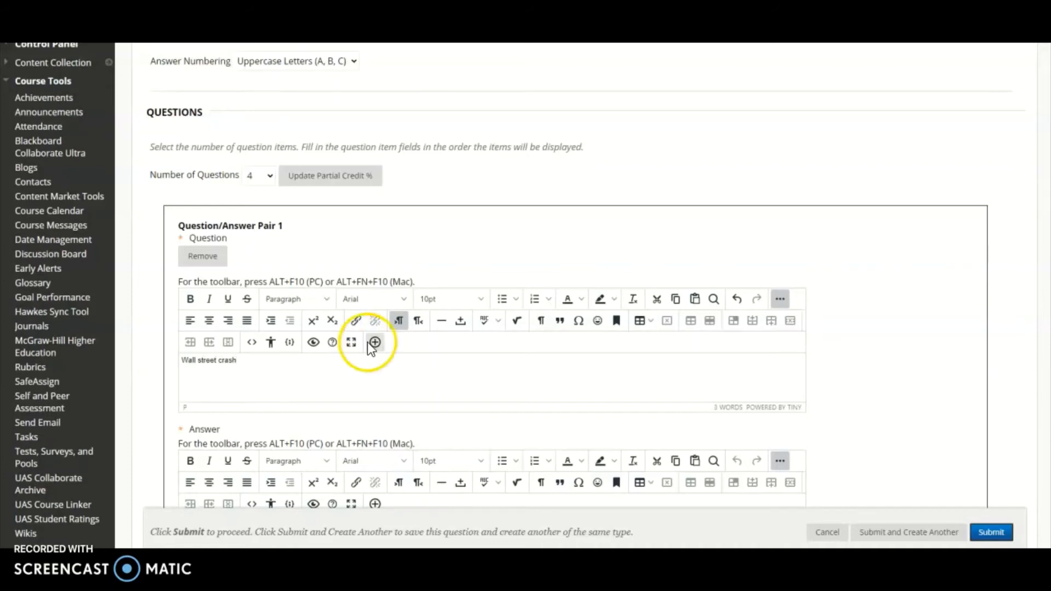
{"action": "scroll", "coordinate": [321, 416], "scroll_direction": "down", "scroll_amount": 2}
{"action": "left_click", "coordinate": [257, 421]}
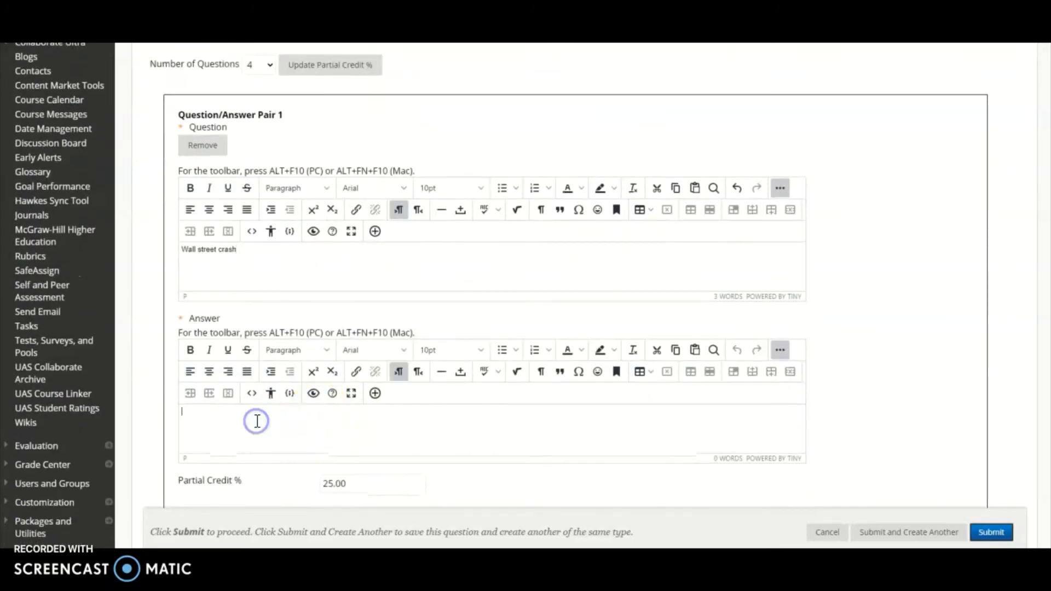
{"action": "type", "text": "1929"}
Step: Fill in question/answer pair 2 with "World War II ends" and the answer "1945"
{"action": "scroll", "coordinate": [257, 421], "scroll_direction": "down", "scroll_amount": 6}
{"action": "left_click", "coordinate": [318, 380]}
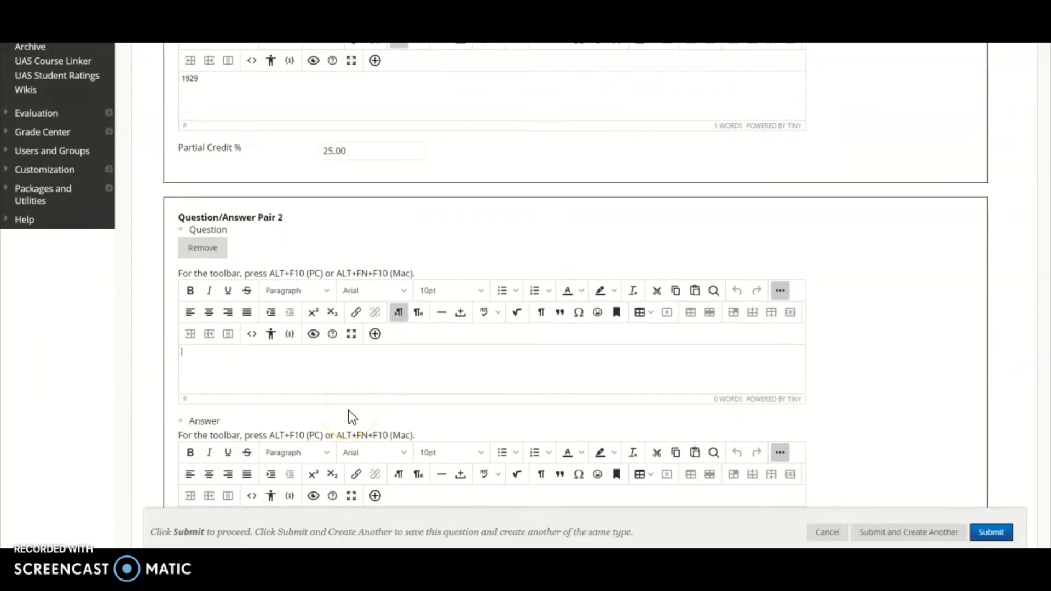
{"action": "type", "text": "World War II ends"}
{"action": "scroll", "coordinate": [352, 418], "scroll_direction": "down", "scroll_amount": 3}
{"action": "left_click", "coordinate": [246, 356]}
{"action": "type", "text": "1945"}
Step: Fill in question/answer pair 3 with "Apollo 11 moon landing" and the answer "1969"
{"action": "scroll", "coordinate": [246, 357], "scroll_direction": "down", "scroll_amount": 6}
{"action": "left_click", "coordinate": [219, 359]}
{"action": "type", "text": "Apo"}
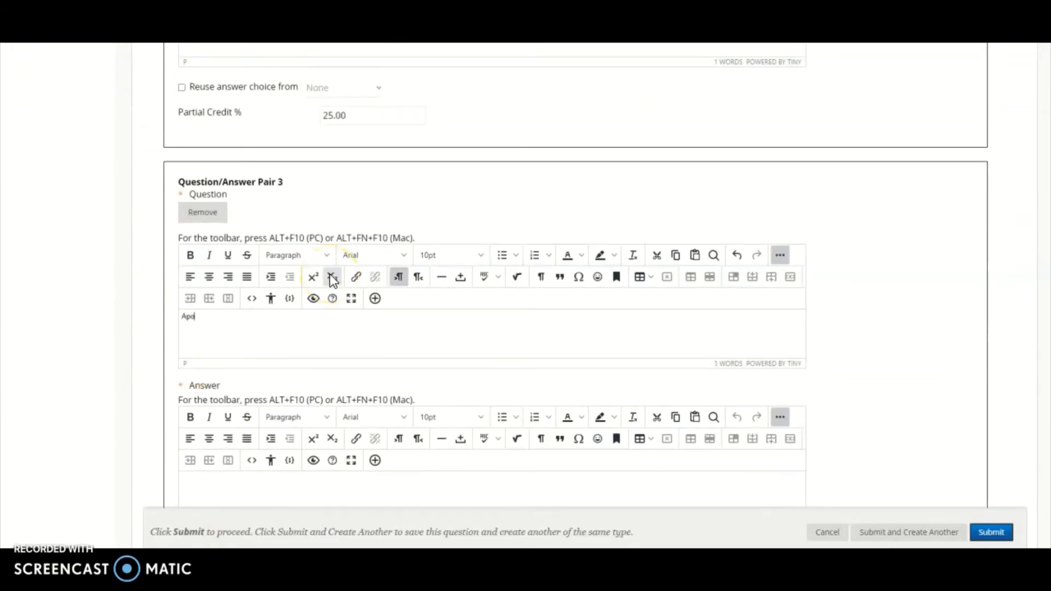
{"action": "type", "text": "llo 11 moon landing"}
{"action": "scroll", "coordinate": [285, 351], "scroll_direction": "down", "scroll_amount": 2}
{"action": "left_click", "coordinate": [252, 369]}
{"action": "type", "text": "1969"}
Step: Fill in question/answer pair 4 with "Berlin Wall collapses" and the answer "1989"
{"action": "scroll", "coordinate": [251, 370], "scroll_direction": "down", "scroll_amount": 8}
{"action": "left_click", "coordinate": [201, 243]}
{"action": "type", "text": "Berlin Wall collapses"}
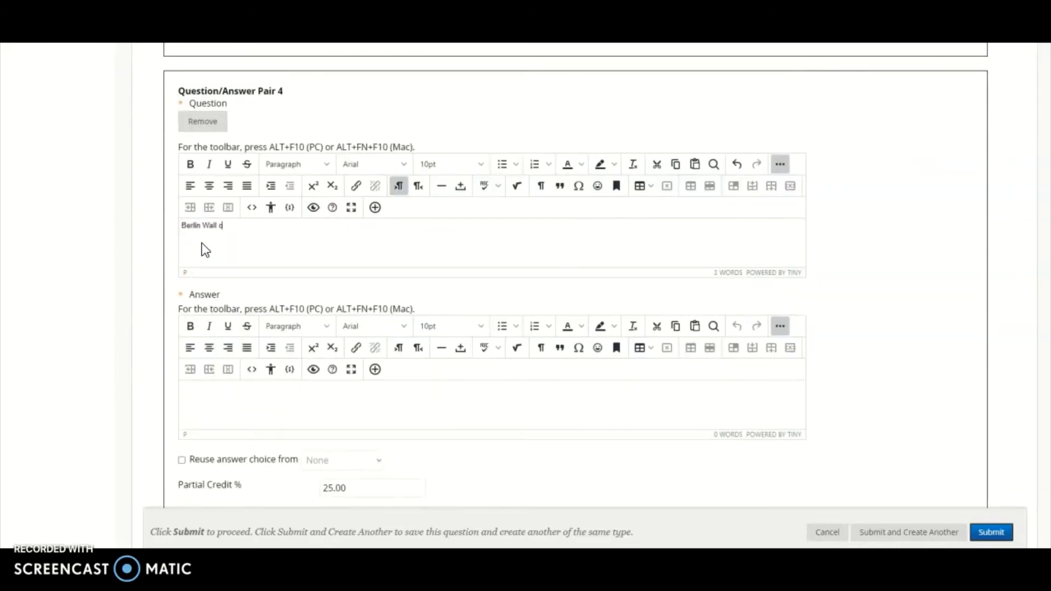
{"action": "scroll", "coordinate": [226, 292], "scroll_direction": "down", "scroll_amount": 3}
{"action": "left_click", "coordinate": [226, 244]}
{"action": "type", "text": "1989"}
Step: Submit the matching question with random answer order and no feedback, and check its entry on the test canvas
{"action": "scroll", "coordinate": [241, 290], "scroll_direction": "down", "scroll_amount": 5}
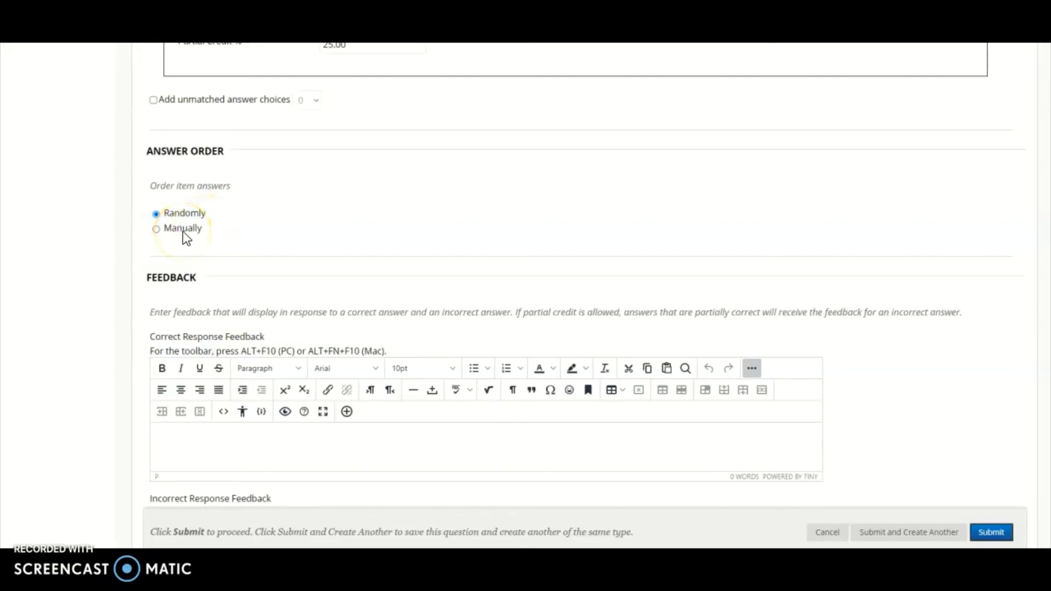
{"action": "scroll", "coordinate": [185, 235], "scroll_direction": "down", "scroll_amount": 4}
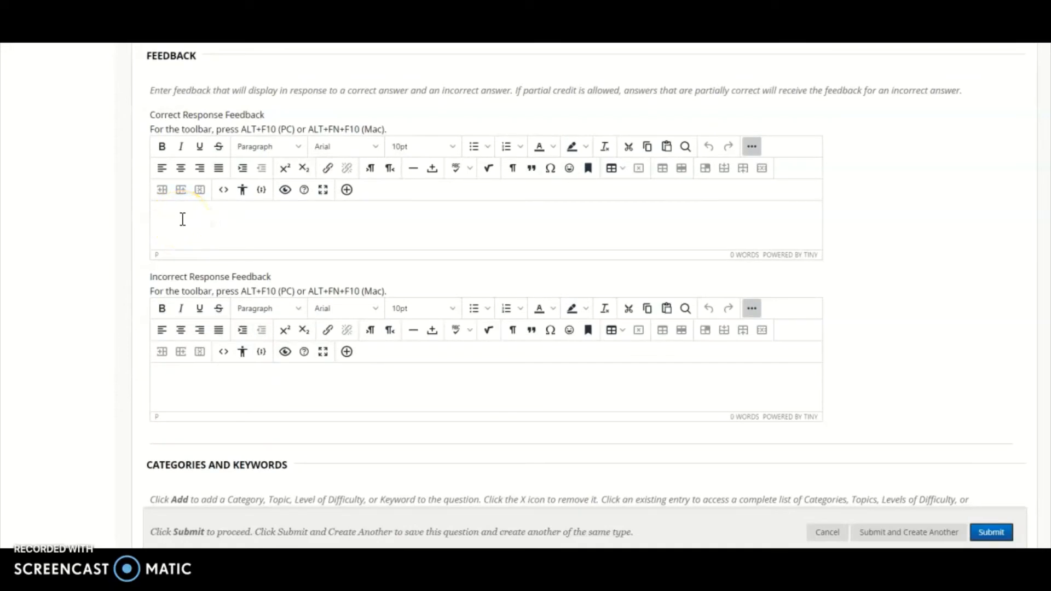
{"action": "scroll", "coordinate": [183, 219], "scroll_direction": "down", "scroll_amount": 2}
{"action": "scroll", "coordinate": [183, 224], "scroll_direction": "down", "scroll_amount": 2}
{"action": "scroll", "coordinate": [184, 233], "scroll_direction": "down", "scroll_amount": 4}
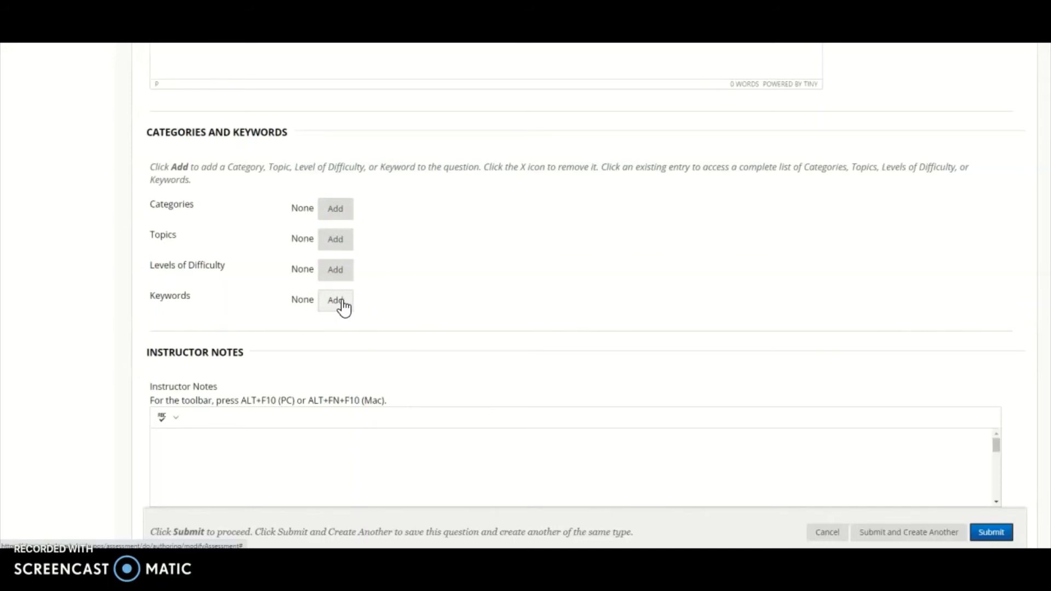
{"action": "left_click", "coordinate": [556, 270]}
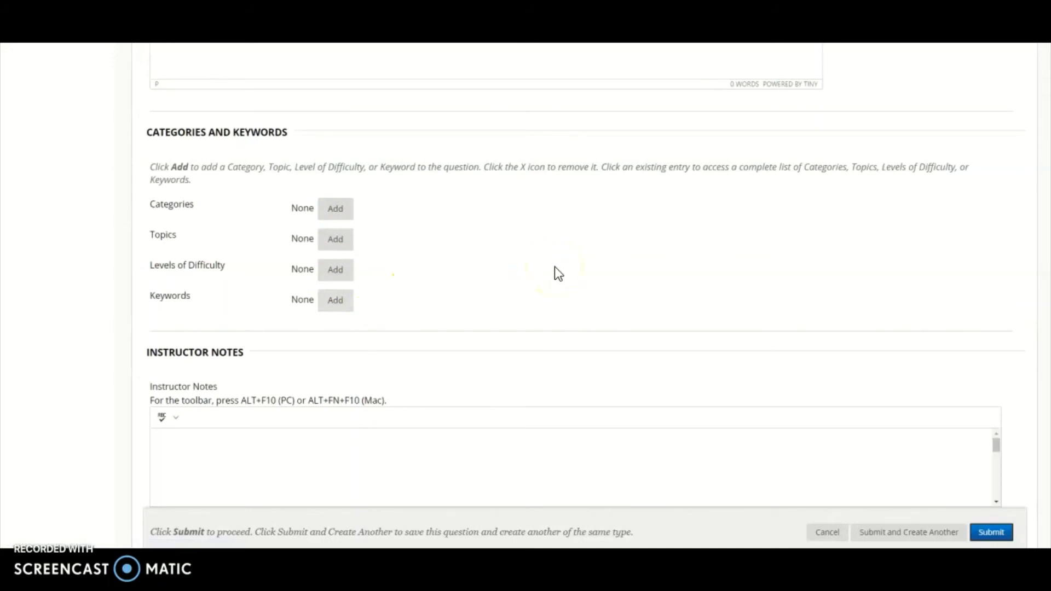
{"action": "scroll", "coordinate": [555, 271], "scroll_direction": "down", "scroll_amount": 1}
{"action": "left_click", "coordinate": [795, 338]}
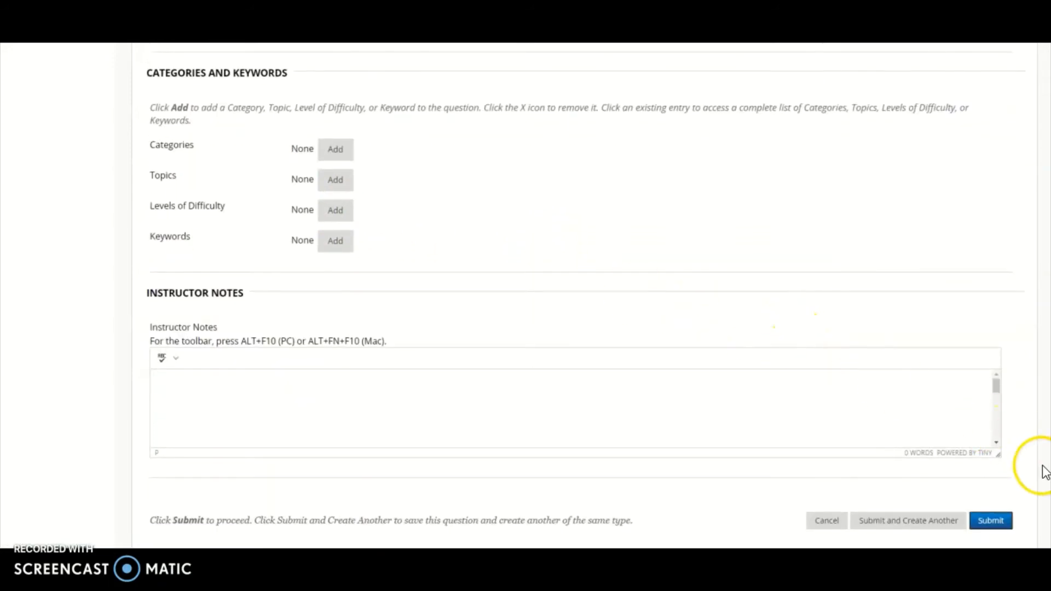
{"action": "left_click", "coordinate": [994, 524]}
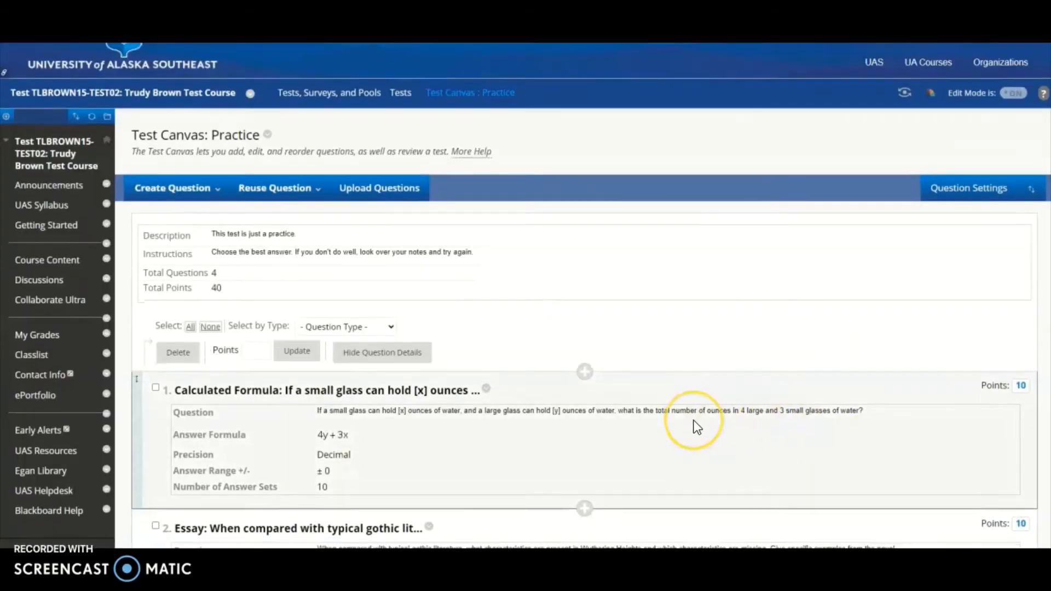
{"action": "scroll", "coordinate": [696, 427], "scroll_direction": "down", "scroll_amount": 10}
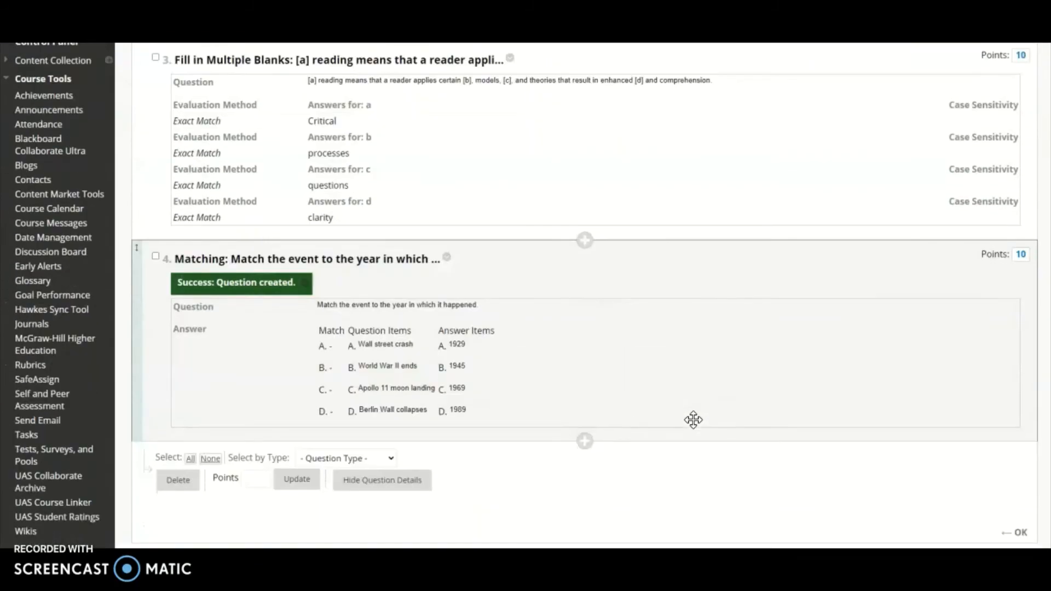
{"action": "scroll", "coordinate": [695, 427], "scroll_direction": "down", "scroll_amount": 1}
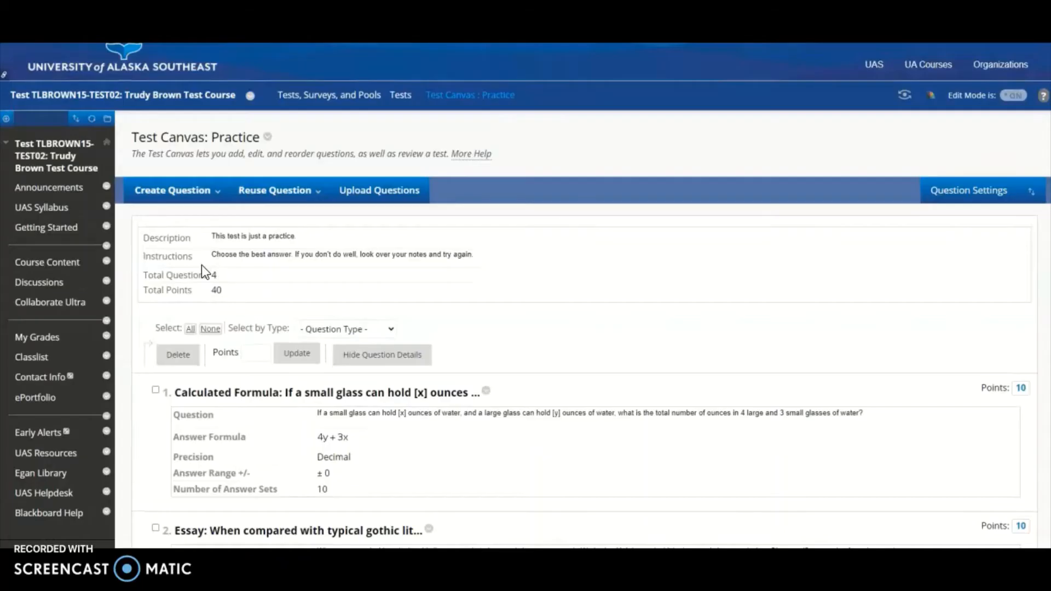
Step: Create a multiple answer question with the text "Which of the following are good sources of protein? Choose all that apply."
{"action": "left_click", "coordinate": [200, 198]}
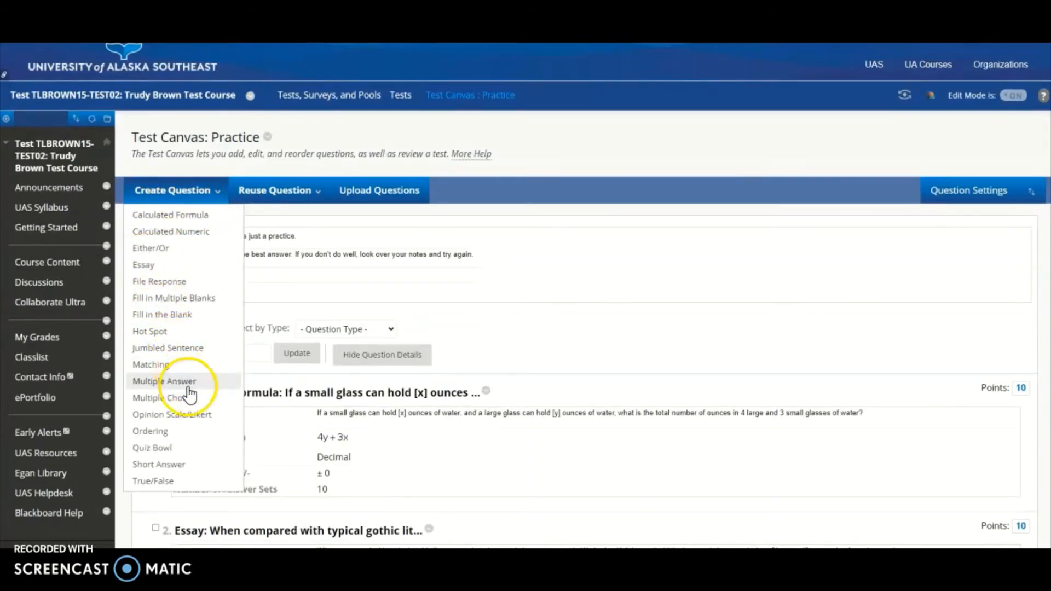
{"action": "left_click", "coordinate": [204, 383]}
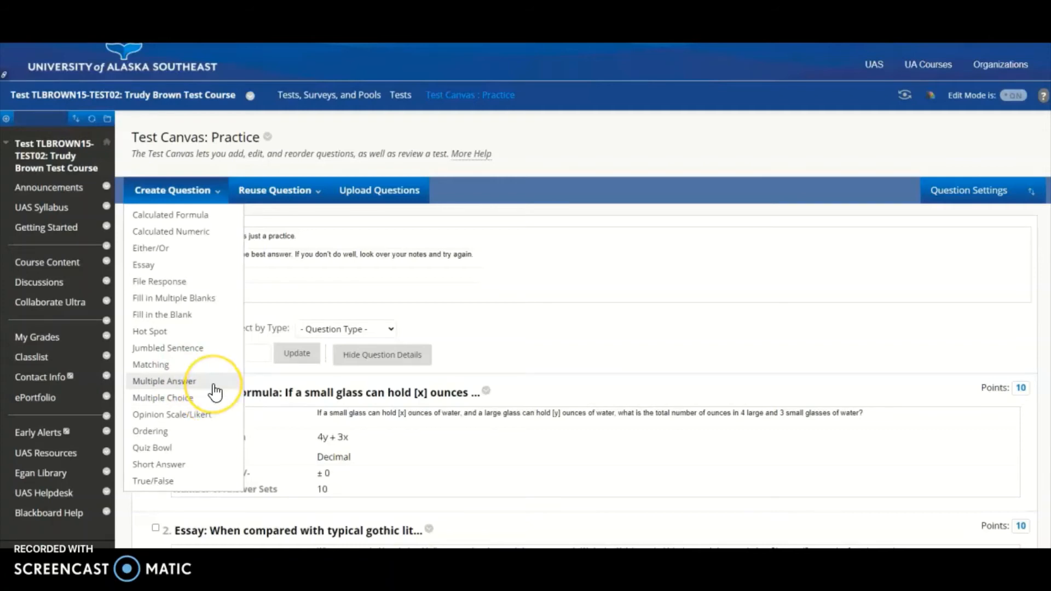
{"action": "left_click", "coordinate": [214, 391]}
{"action": "left_click", "coordinate": [215, 397]}
{"action": "left_click", "coordinate": [211, 383]}
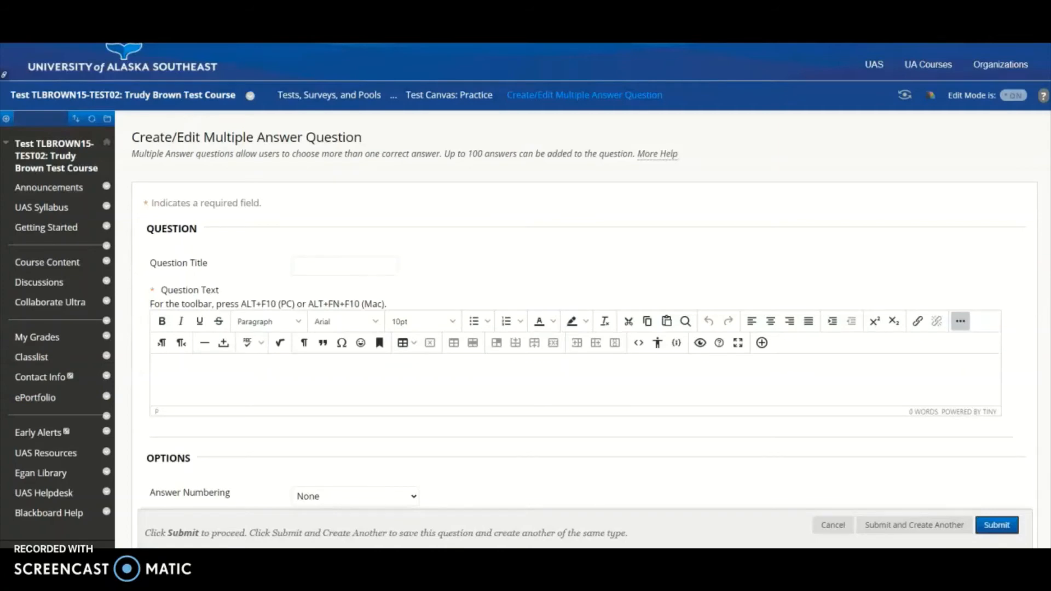
{"action": "left_click", "coordinate": [168, 364]}
{"action": "type", "text": "Which of the following are good sources of protein? Choose all that apply"}
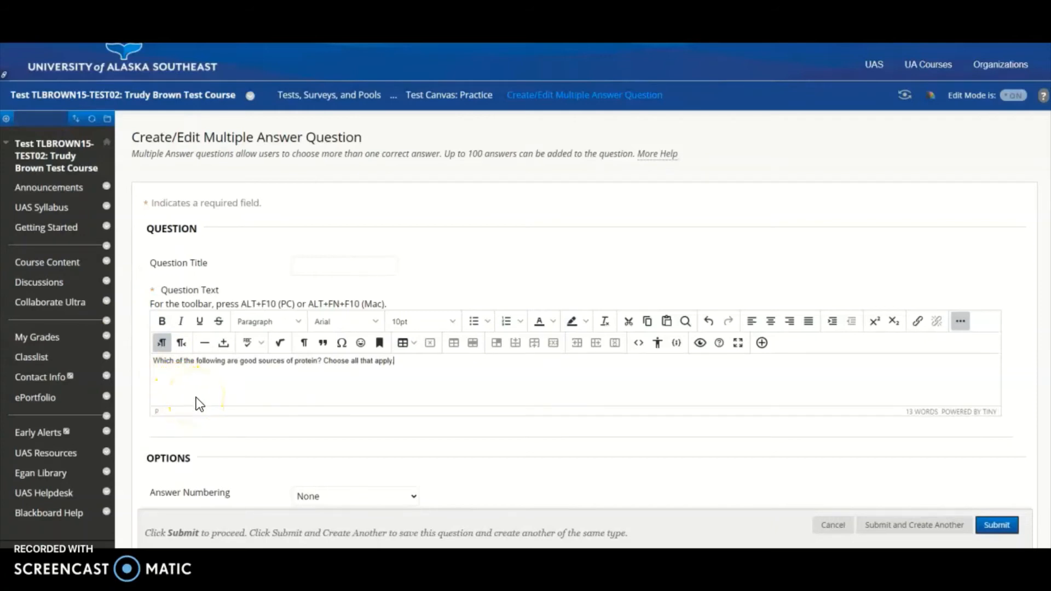
Step: Fill in answer 1 with "dairy products" and answer 2 with "fish", leaving the answer options at their defaults
{"action": "scroll", "coordinate": [199, 404], "scroll_direction": "down", "scroll_amount": 3}
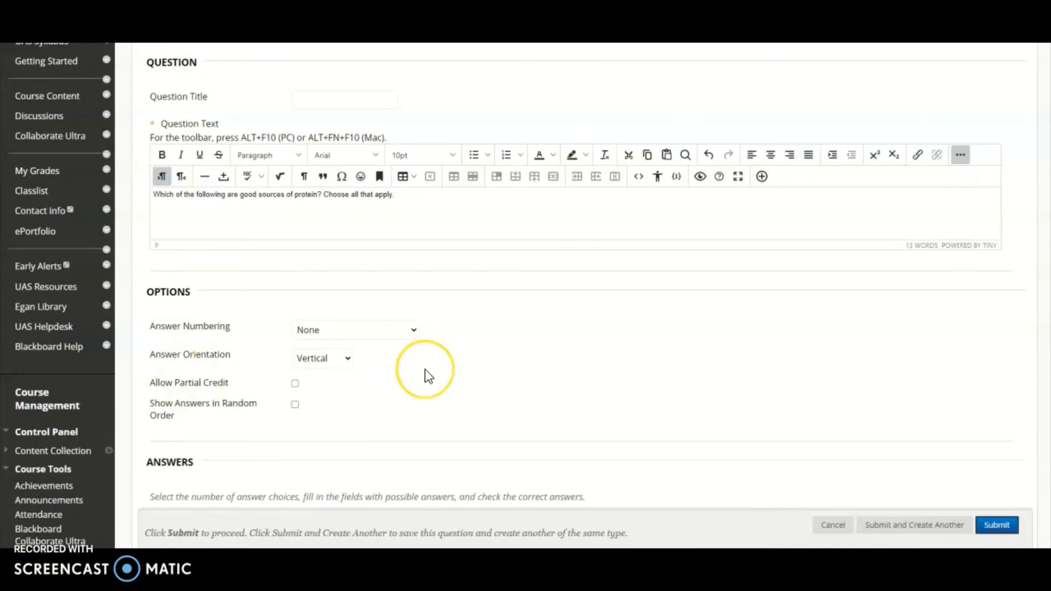
{"action": "scroll", "coordinate": [425, 369], "scroll_direction": "down", "scroll_amount": 2}
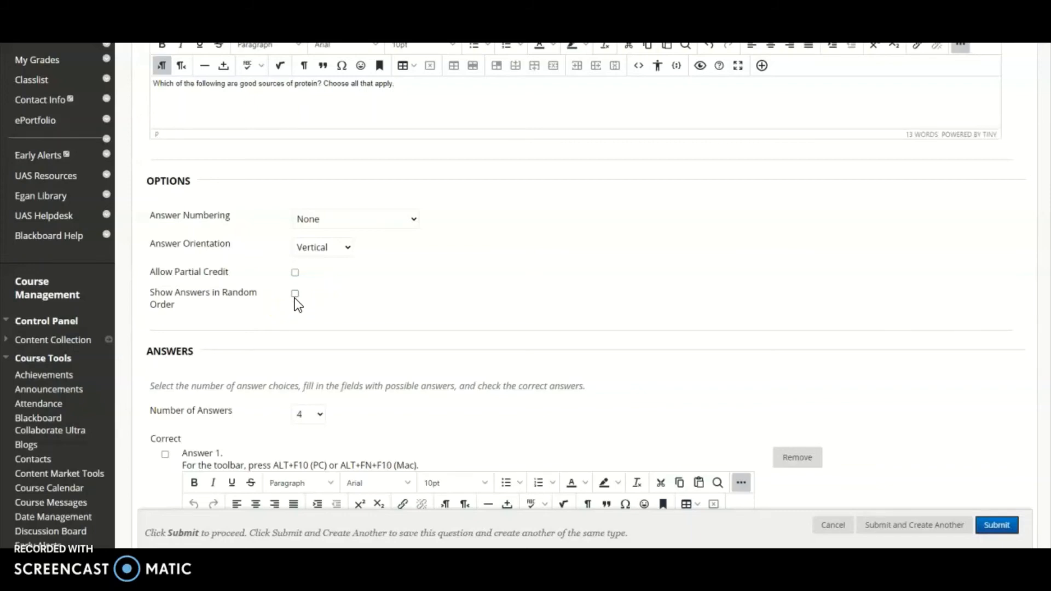
{"action": "scroll", "coordinate": [295, 298], "scroll_direction": "down", "scroll_amount": 5}
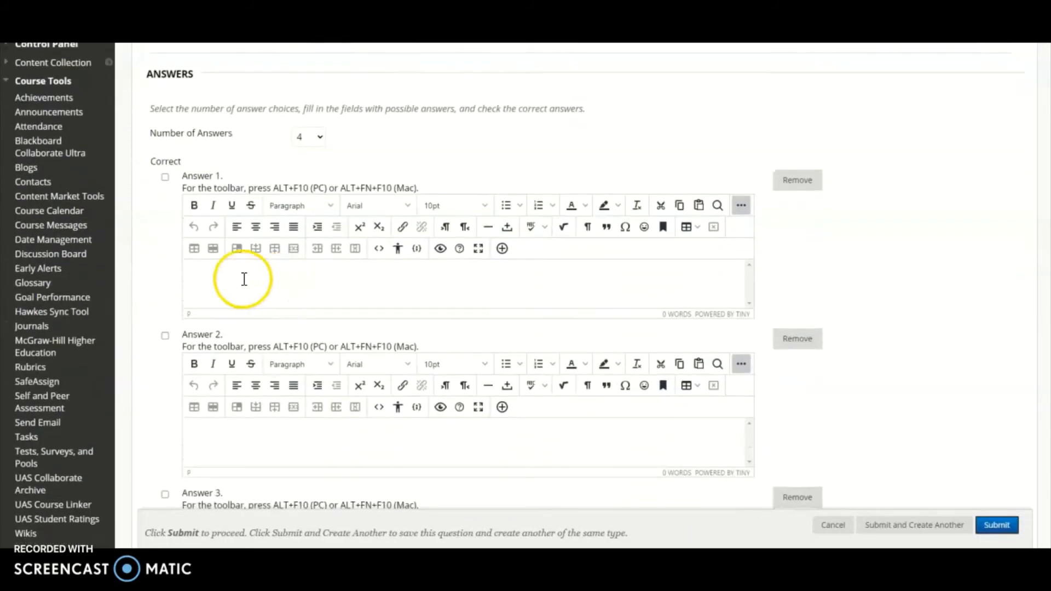
{"action": "left_click", "coordinate": [202, 281]}
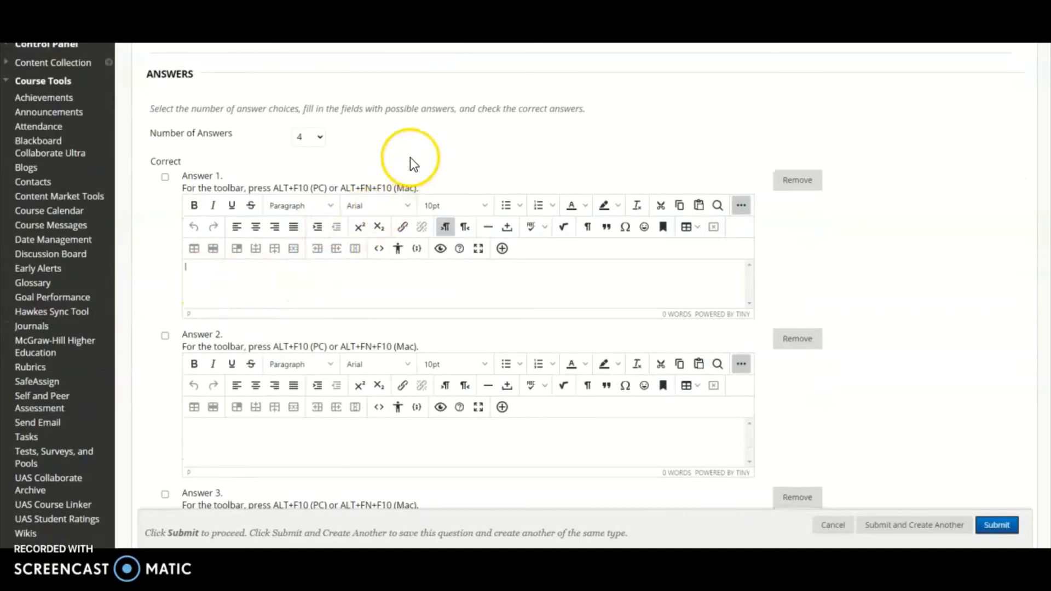
{"action": "type", "text": "dairy products"}
{"action": "key", "text": "Tab"}
{"action": "key", "text": "Tab"}
{"action": "key", "text": "Tab"}
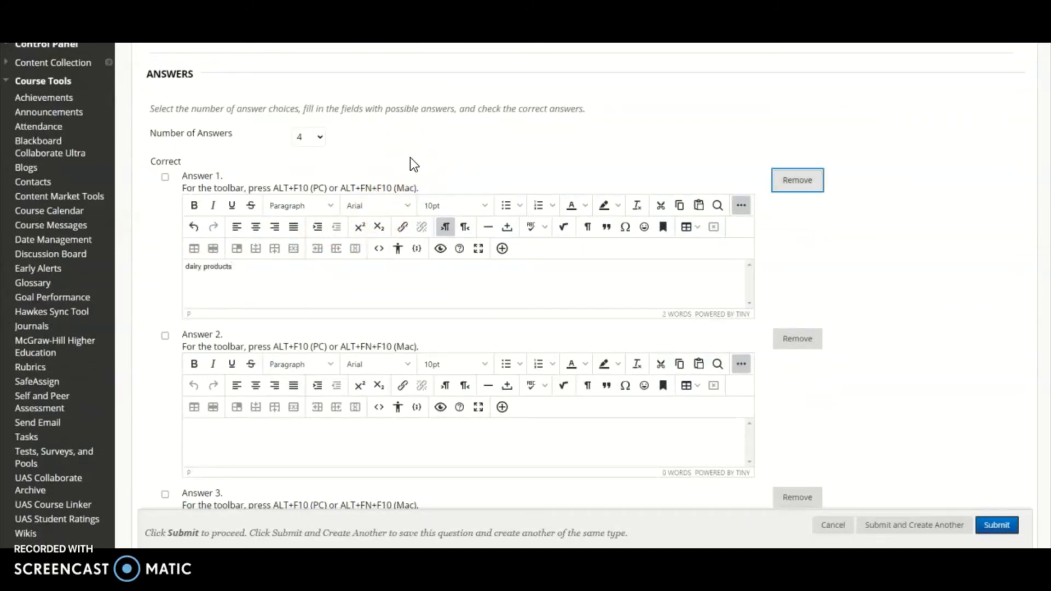
{"action": "type", "text": "fish"}
Step: Fill in answer 3 with "rice" and answer 4 with "sunflower seeds"
{"action": "scroll", "coordinate": [392, 289], "scroll_direction": "down", "scroll_amount": 2}
{"action": "scroll", "coordinate": [397, 296], "scroll_direction": "down", "scroll_amount": 3}
{"action": "left_click", "coordinate": [258, 321]}
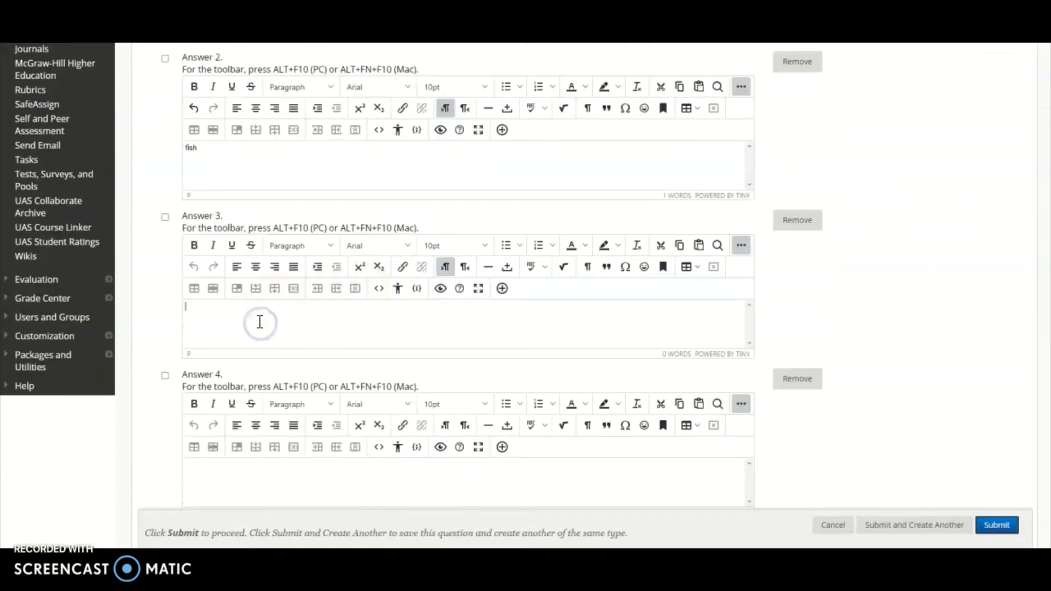
{"action": "type", "text": "rice"}
{"action": "scroll", "coordinate": [258, 321], "scroll_direction": "down", "scroll_amount": 1}
{"action": "left_click", "coordinate": [217, 427]}
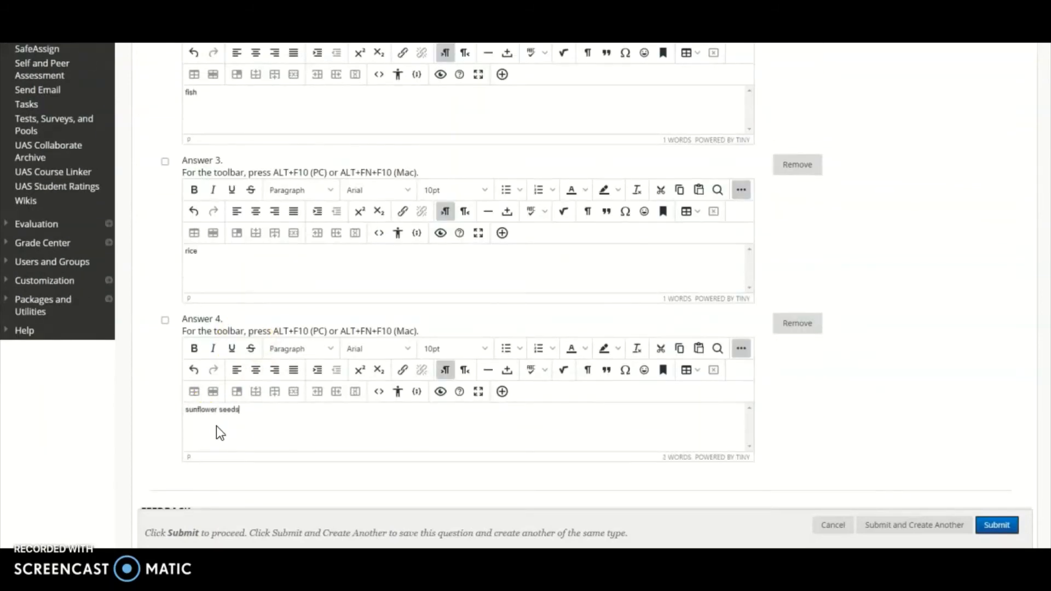
{"action": "type", "text": "sunflower seeds"}
{"action": "left_click", "coordinate": [216, 426]}
Step: Set the number of answers to 5 and fill in answer 5 with "cauliflower"
{"action": "scroll", "coordinate": [216, 426], "scroll_direction": "up", "scroll_amount": 5}
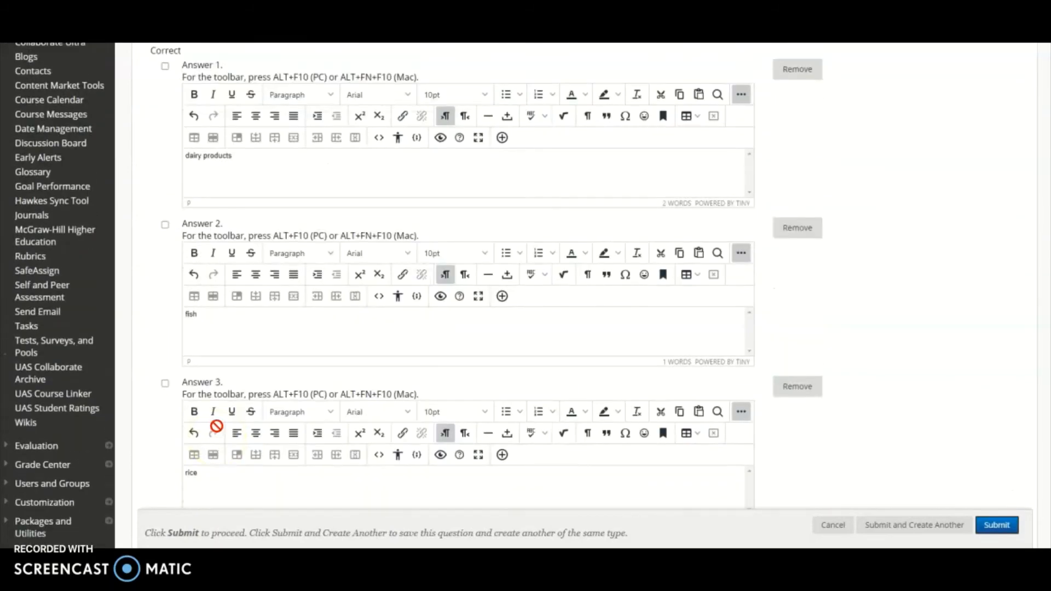
{"action": "scroll", "coordinate": [217, 426], "scroll_direction": "up", "scroll_amount": 4}
{"action": "left_click", "coordinate": [322, 251]}
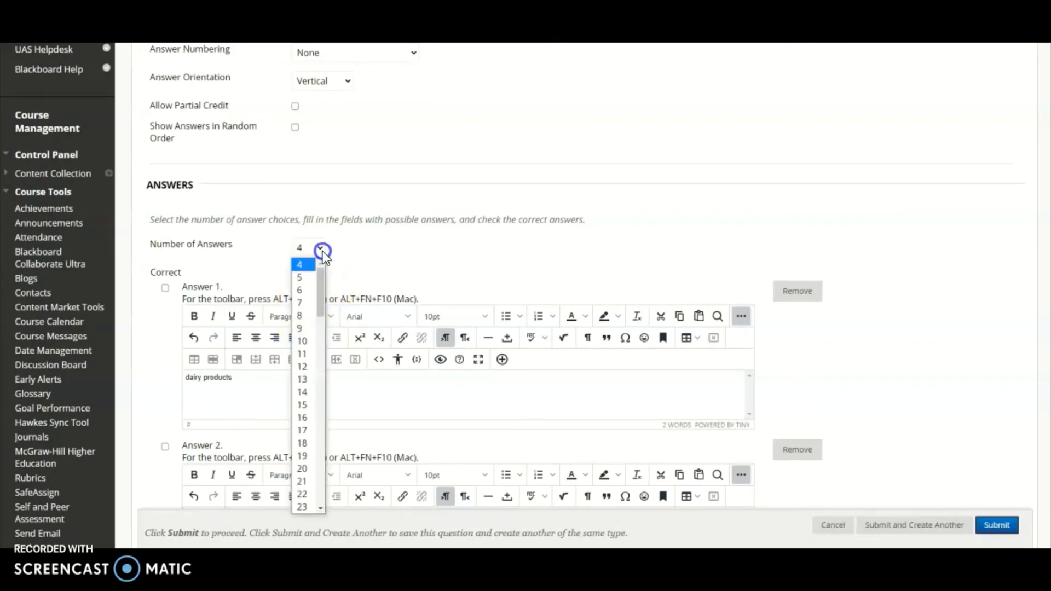
{"action": "left_click", "coordinate": [299, 277]}
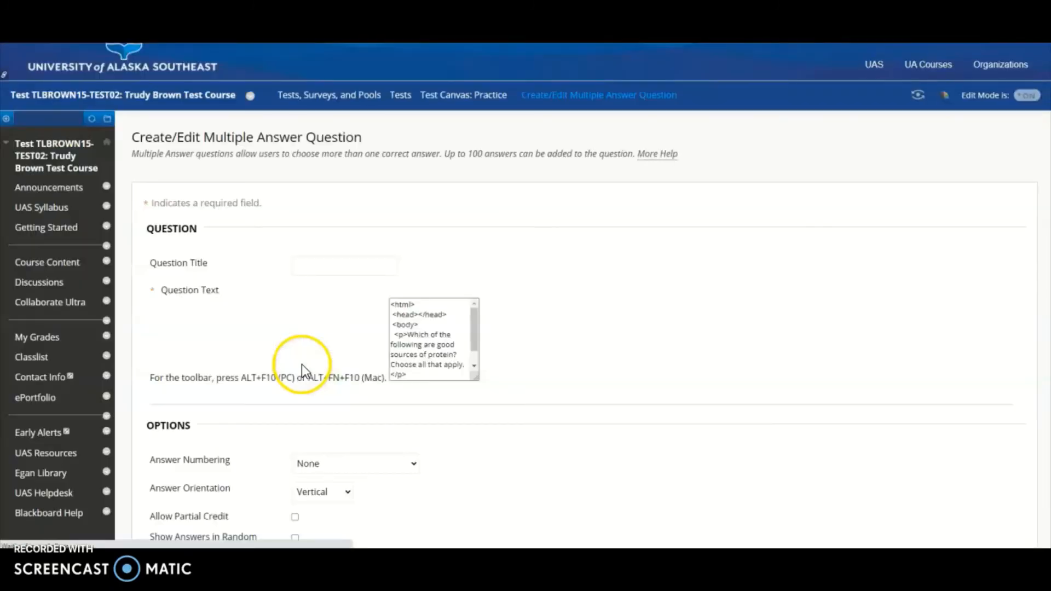
{"action": "scroll", "coordinate": [301, 363], "scroll_direction": "down", "scroll_amount": 10}
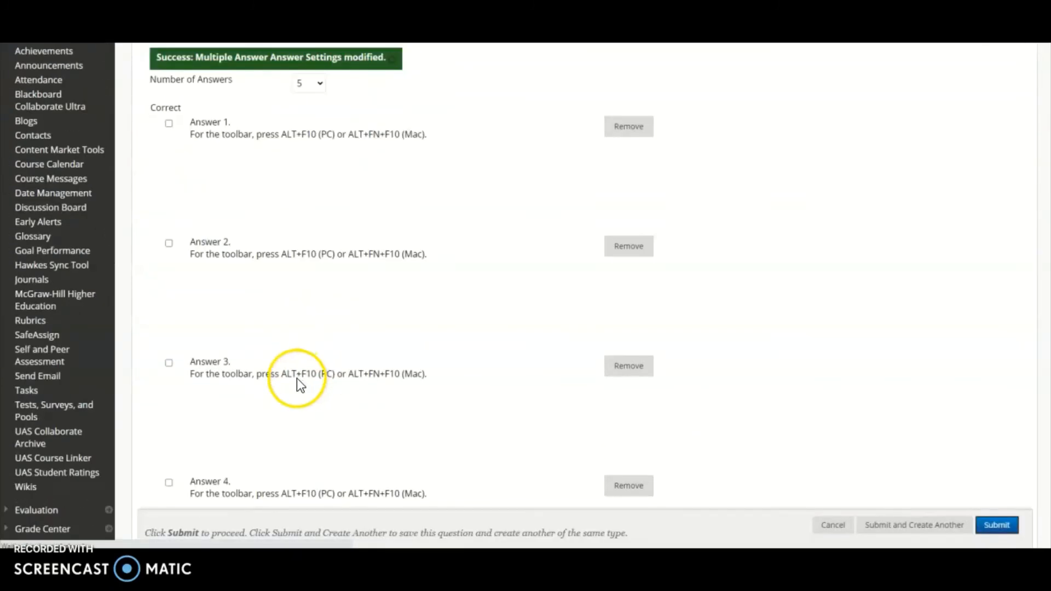
{"action": "scroll", "coordinate": [323, 399], "scroll_direction": "down", "scroll_amount": 8}
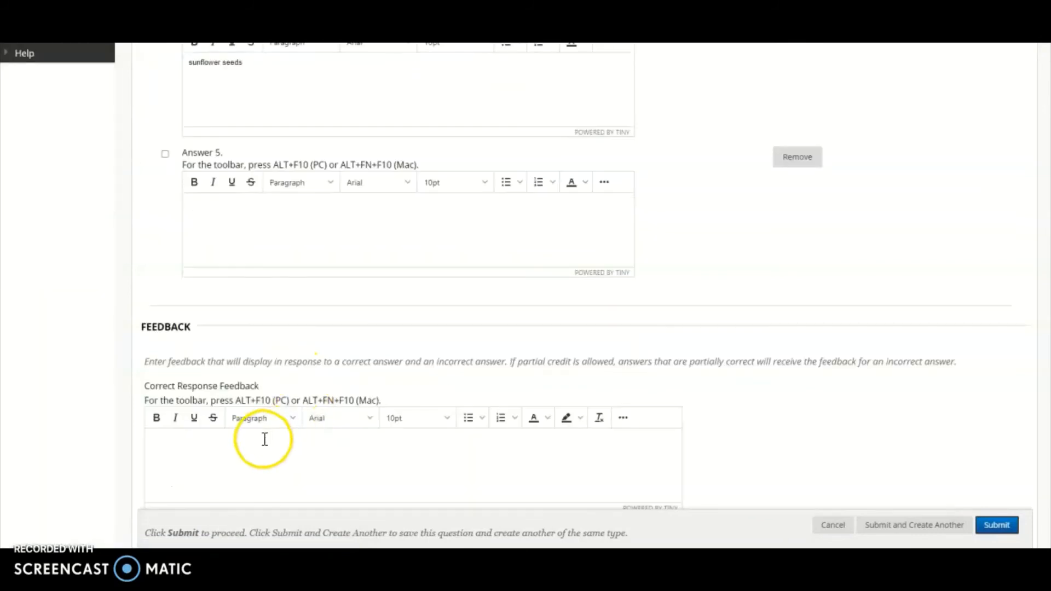
{"action": "left_click", "coordinate": [216, 229]}
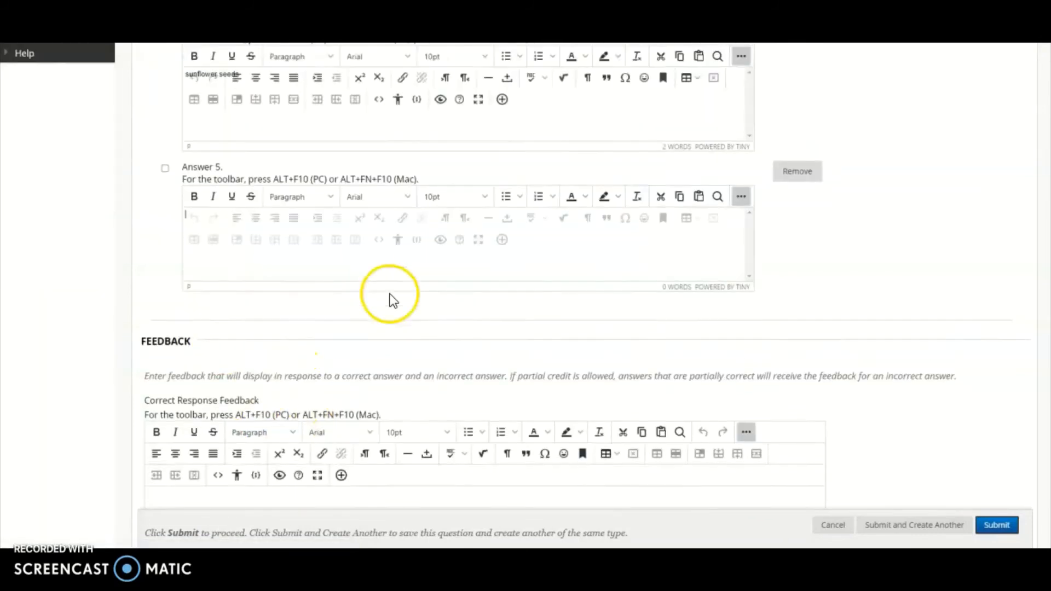
{"action": "type", "text": "cauliflower"}
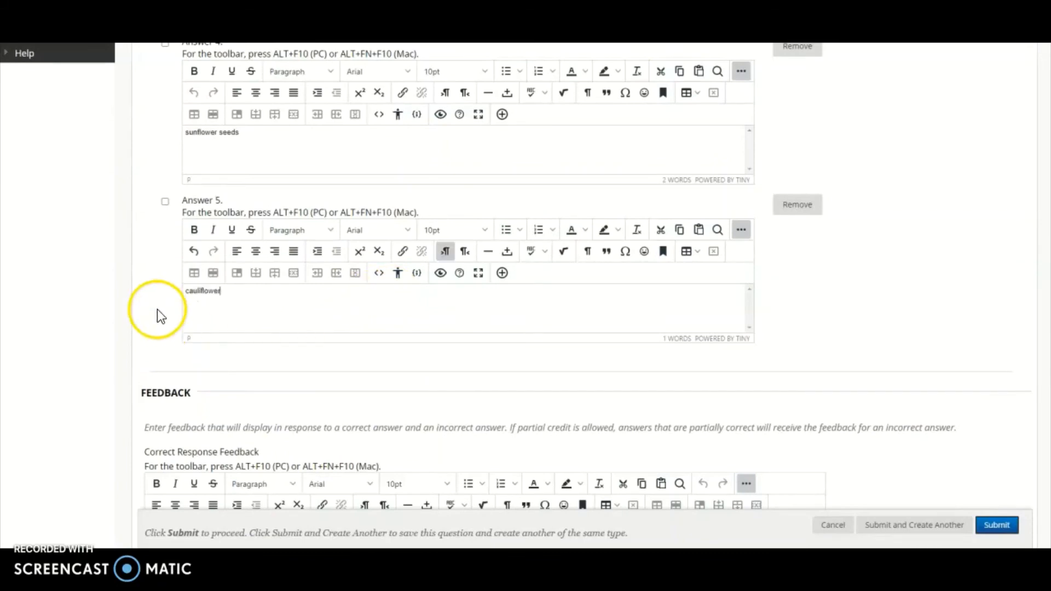
Step: Mark sunflower seeds, fish and dairy products as the correct answers
{"action": "scroll", "coordinate": [164, 293], "scroll_direction": "up", "scroll_amount": 3}
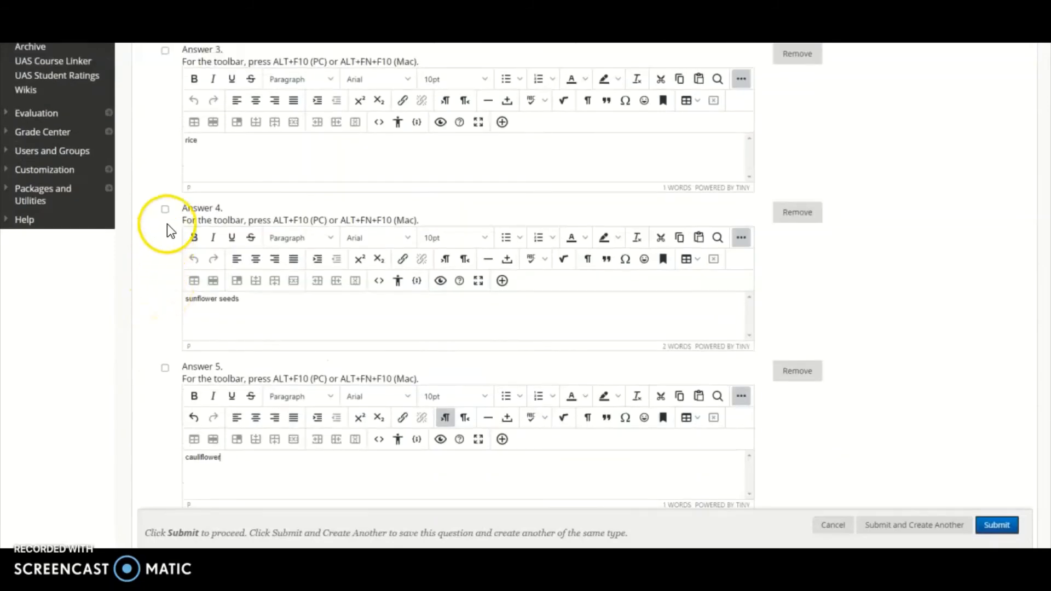
{"action": "scroll", "coordinate": [165, 214], "scroll_direction": "up", "scroll_amount": 5}
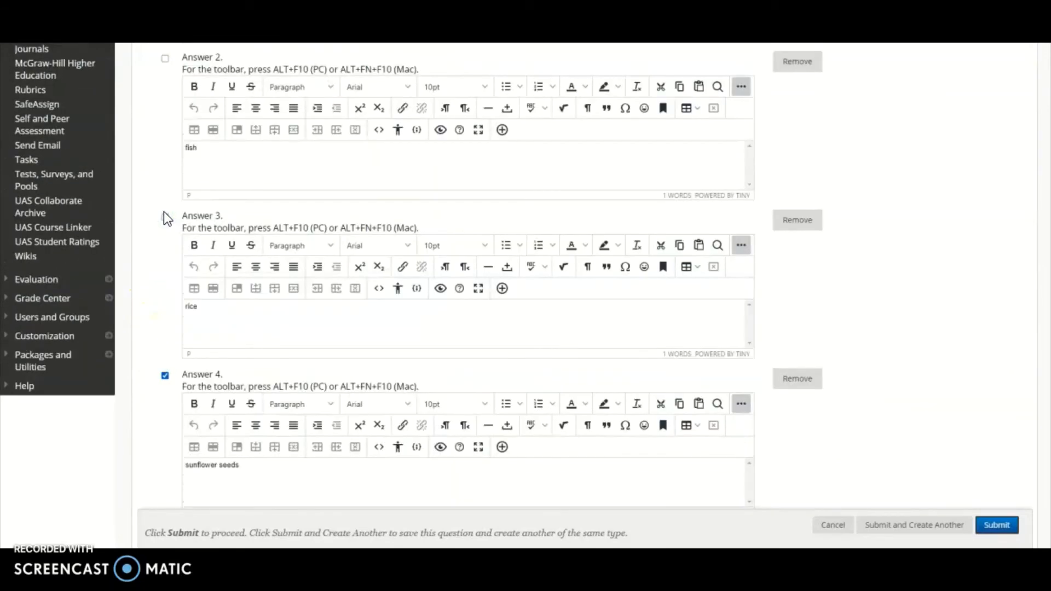
{"action": "left_click", "coordinate": [165, 169]}
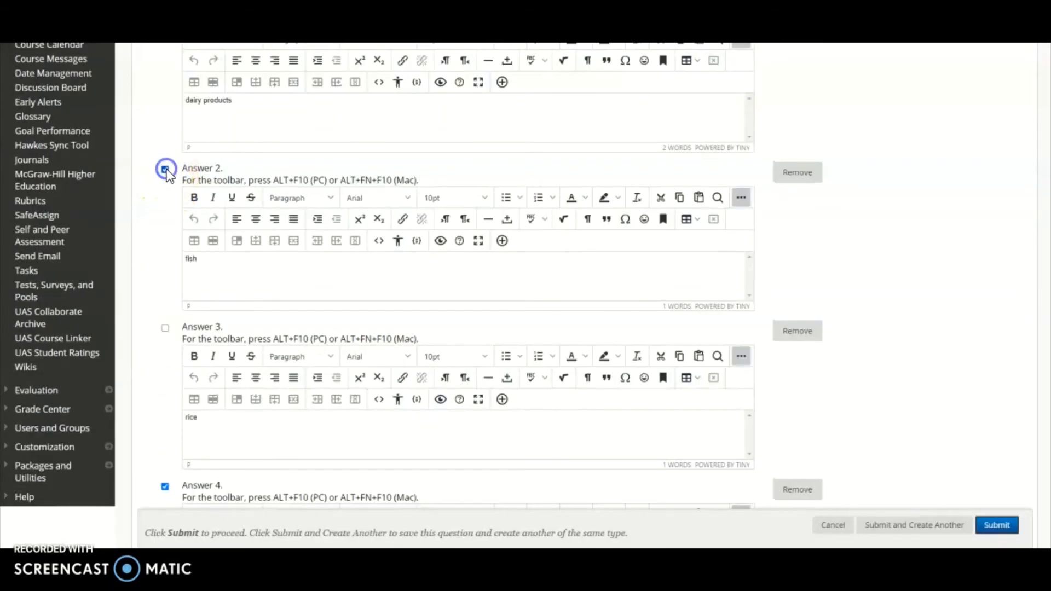
{"action": "scroll", "coordinate": [167, 173], "scroll_direction": "up", "scroll_amount": 3}
{"action": "left_click", "coordinate": [165, 176]}
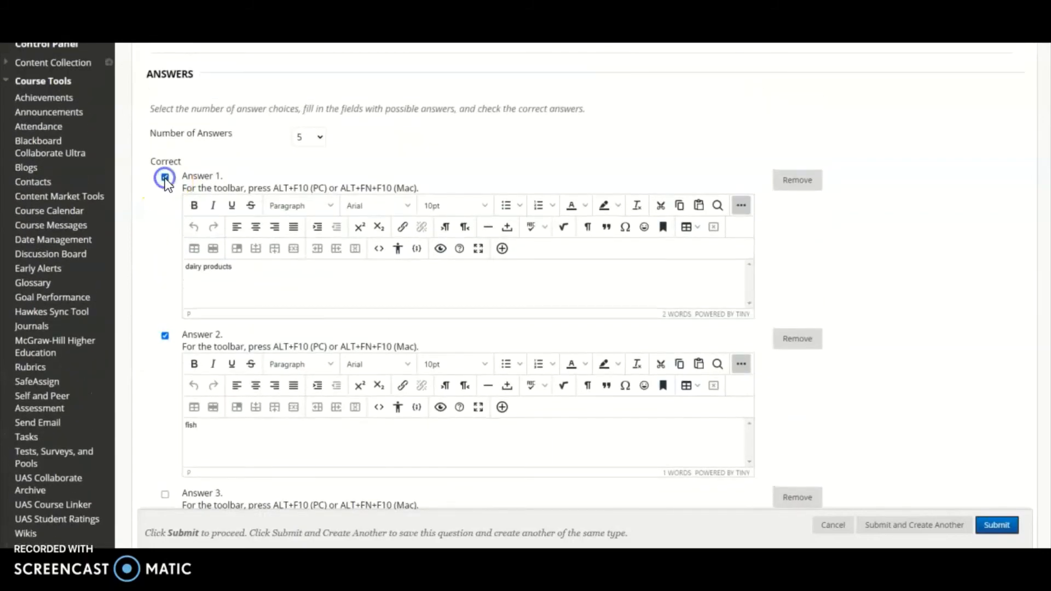
Step: Submit the multiple answer question without feedback and check its entry on the test canvas
{"action": "scroll", "coordinate": [172, 198], "scroll_direction": "down", "scroll_amount": 4}
{"action": "scroll", "coordinate": [181, 242], "scroll_direction": "down", "scroll_amount": 11}
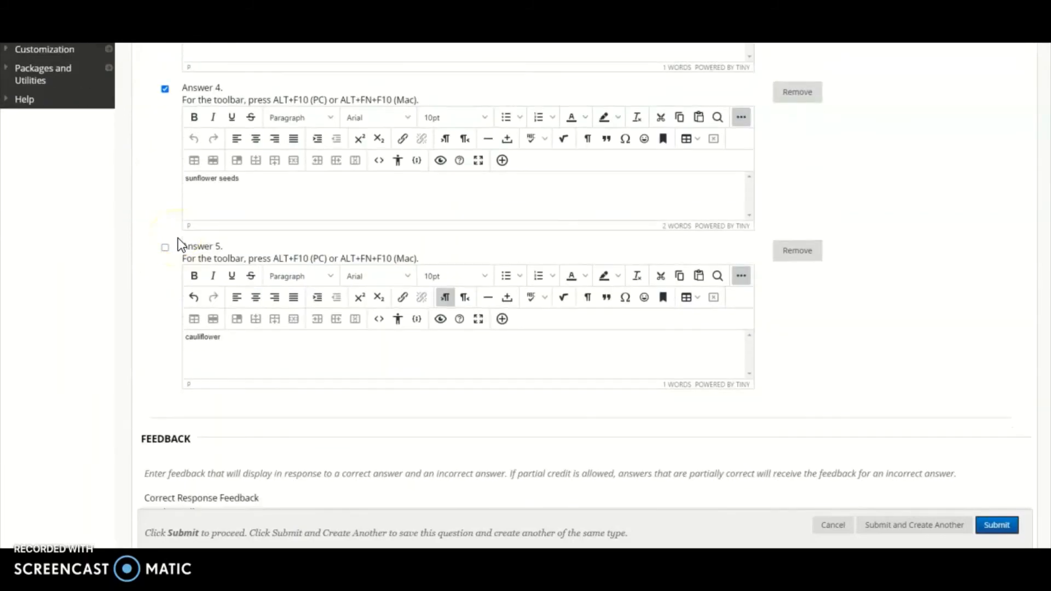
{"action": "scroll", "coordinate": [181, 243], "scroll_direction": "down", "scroll_amount": 1}
{"action": "left_click", "coordinate": [183, 270]}
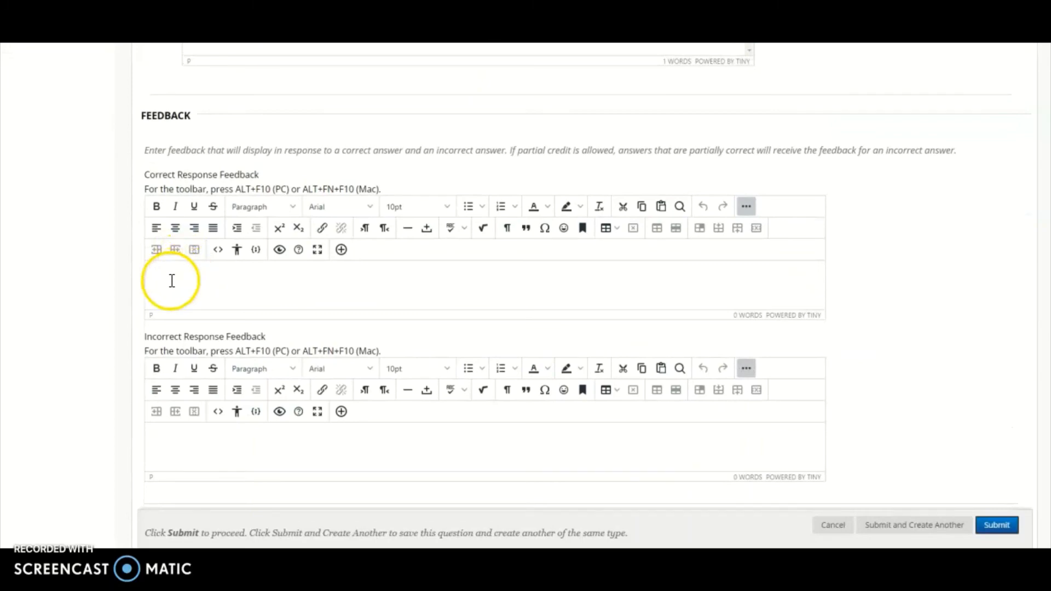
{"action": "scroll", "coordinate": [171, 308], "scroll_direction": "down", "scroll_amount": 3}
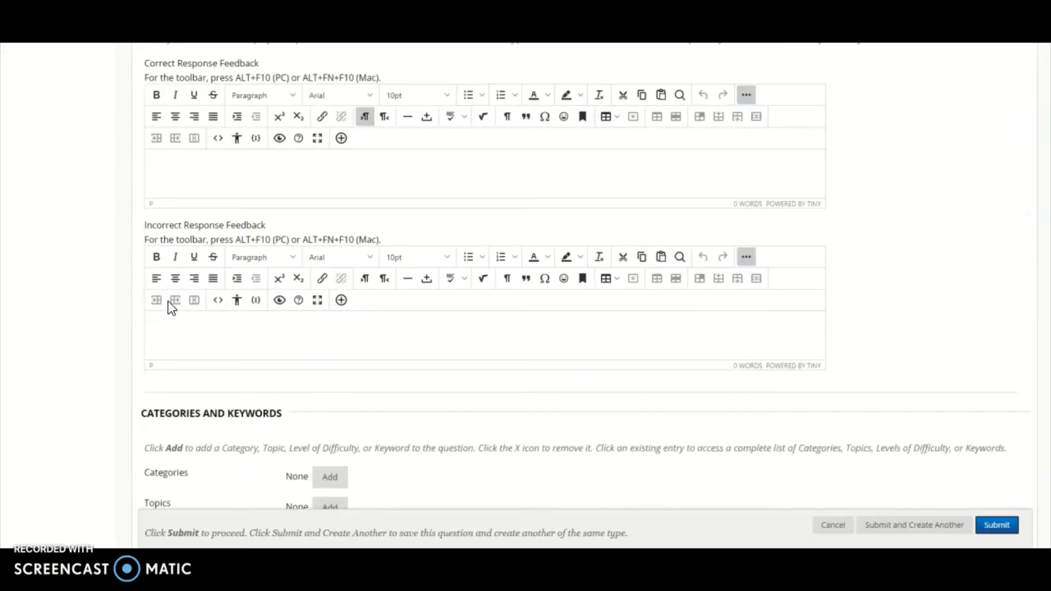
{"action": "left_click", "coordinate": [171, 276]}
{"action": "scroll", "coordinate": [305, 290], "scroll_direction": "down", "scroll_amount": 4}
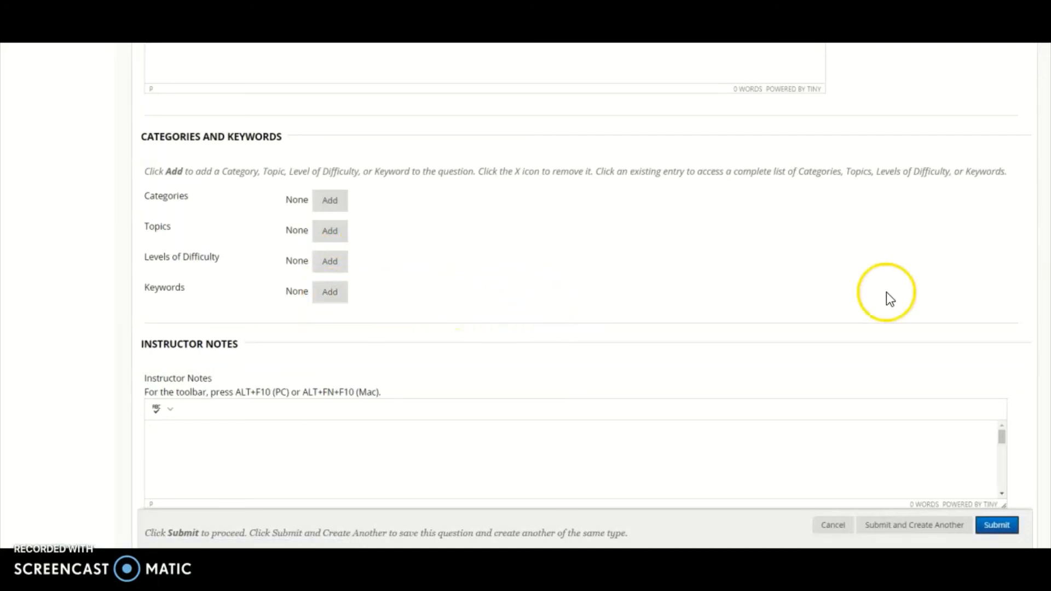
{"action": "scroll", "coordinate": [907, 300], "scroll_direction": "down", "scroll_amount": 1}
{"action": "left_click", "coordinate": [996, 514]}
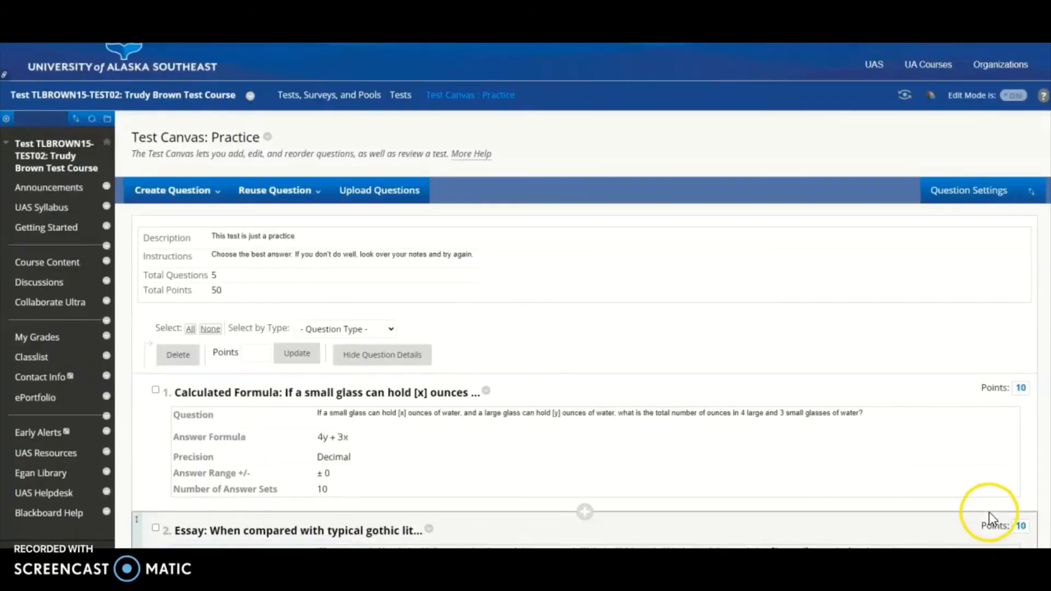
{"action": "scroll", "coordinate": [530, 333], "scroll_direction": "down", "scroll_amount": 5}
{"action": "scroll", "coordinate": [531, 338], "scroll_direction": "down", "scroll_amount": 10}
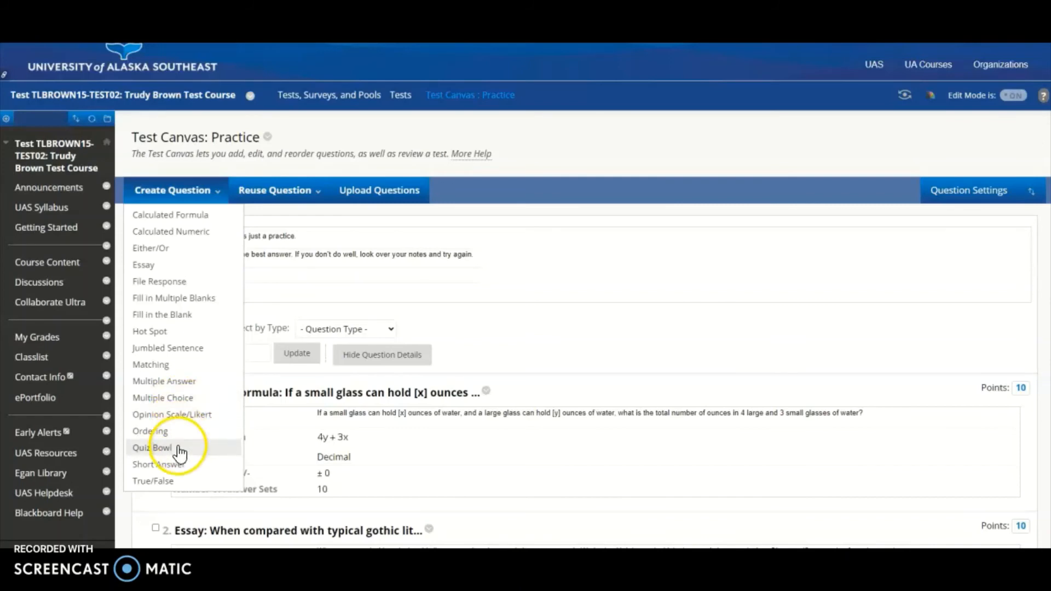
Step: Create a true/false question stating "Good study habits include getting a good night's rest.", keeping True as the answer and Vertical orientation
{"action": "left_click", "coordinate": [154, 482]}
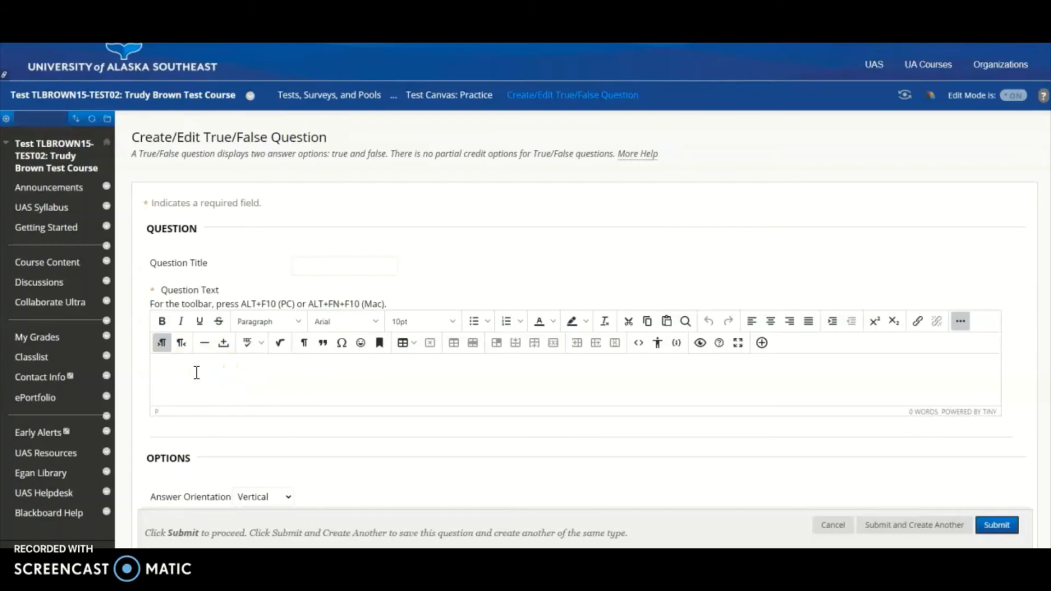
{"action": "type", "text": "Good study habits include getting a good night's rest."}
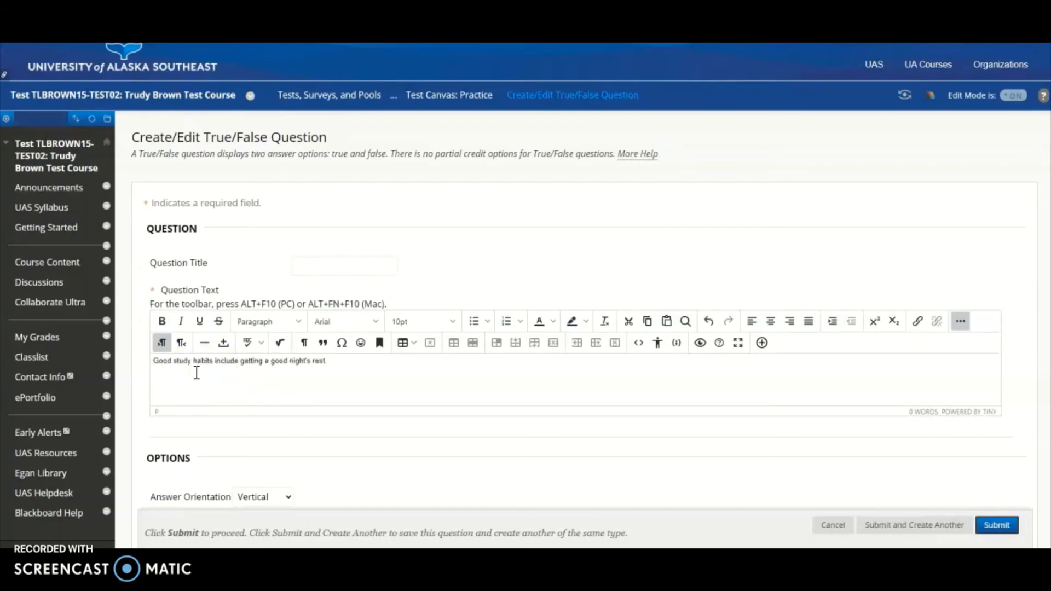
{"action": "scroll", "coordinate": [197, 373], "scroll_direction": "down", "scroll_amount": 3}
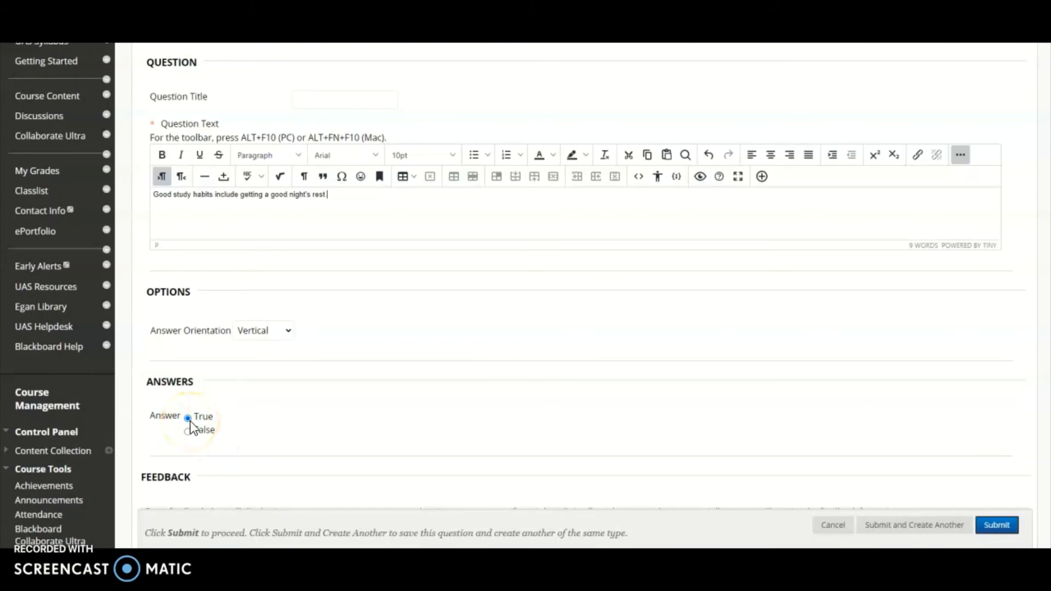
{"action": "left_click", "coordinate": [288, 330]}
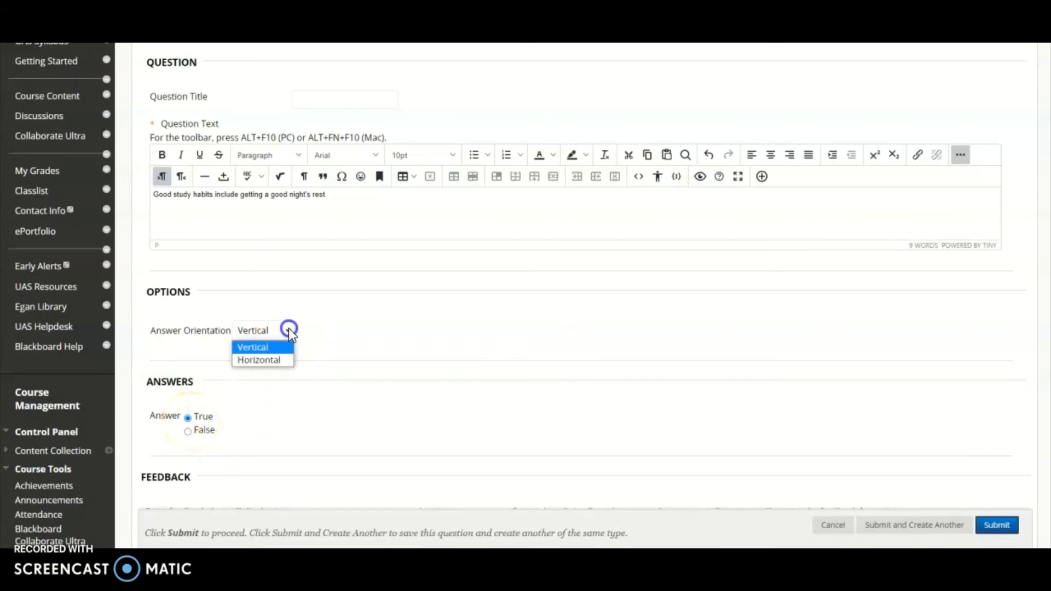
{"action": "left_click", "coordinate": [288, 329]}
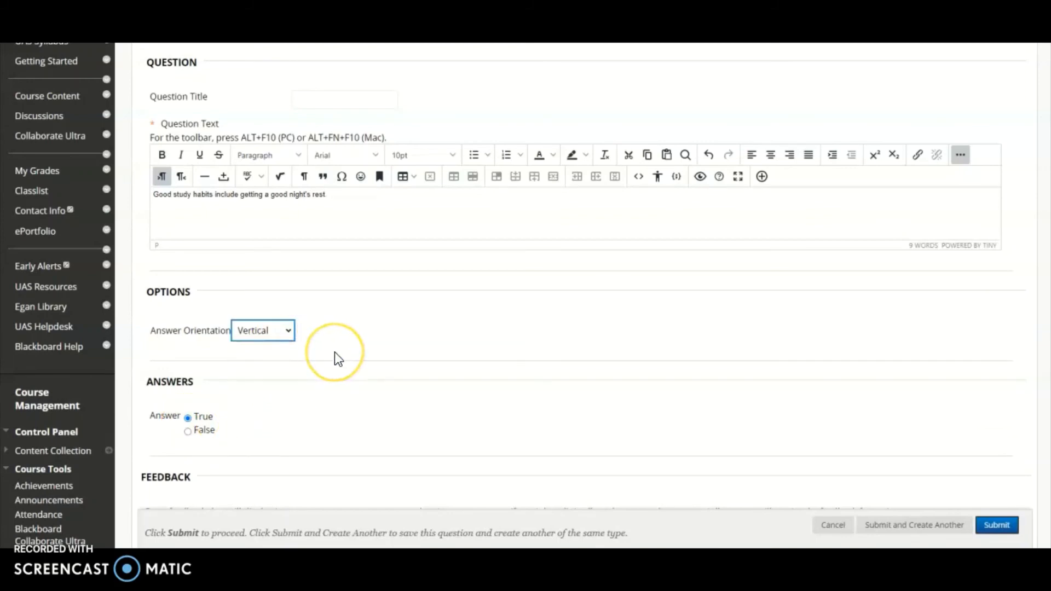
Step: Submit the true/false question without feedback or categories, and close the test canvas after checking the new entry
{"action": "scroll", "coordinate": [334, 353], "scroll_direction": "down", "scroll_amount": 4}
{"action": "scroll", "coordinate": [334, 353], "scroll_direction": "down", "scroll_amount": 2}
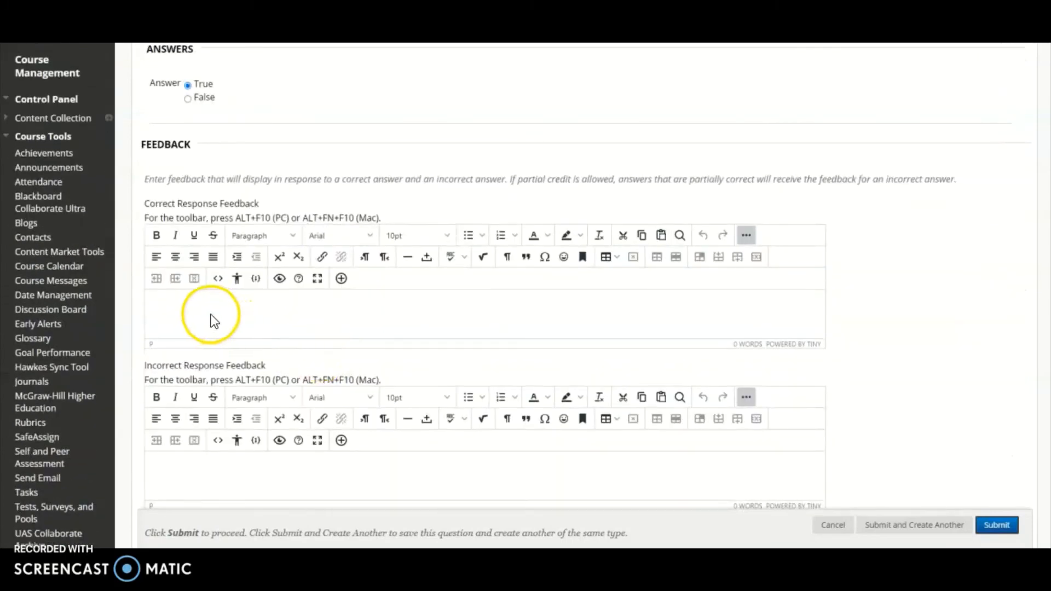
{"action": "left_click", "coordinate": [212, 315]}
{"action": "scroll", "coordinate": [211, 314], "scroll_direction": "down", "scroll_amount": 2}
{"action": "left_click", "coordinate": [195, 366]}
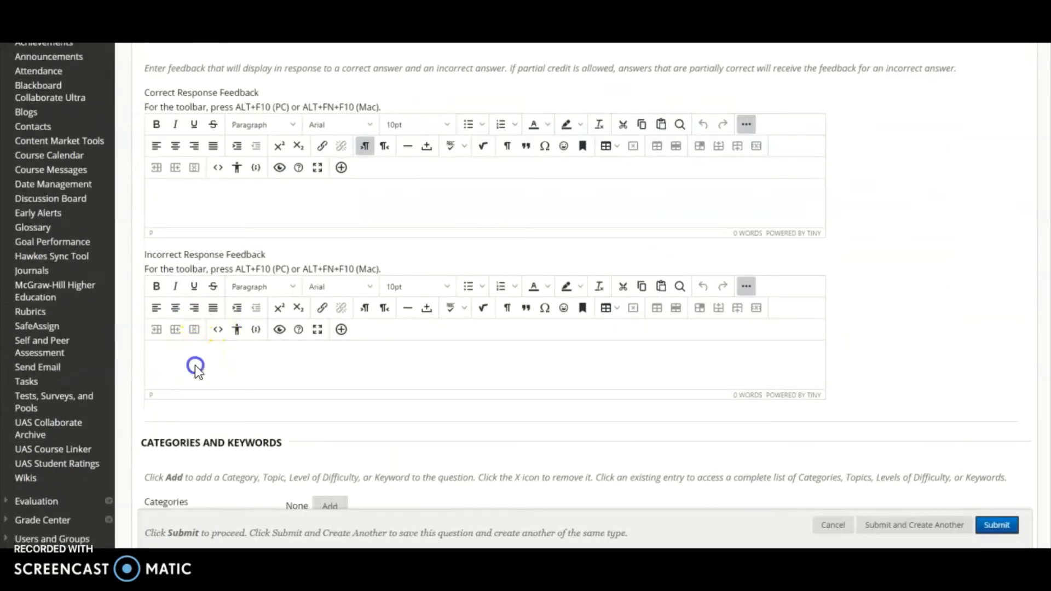
{"action": "scroll", "coordinate": [195, 366], "scroll_direction": "down", "scroll_amount": 4}
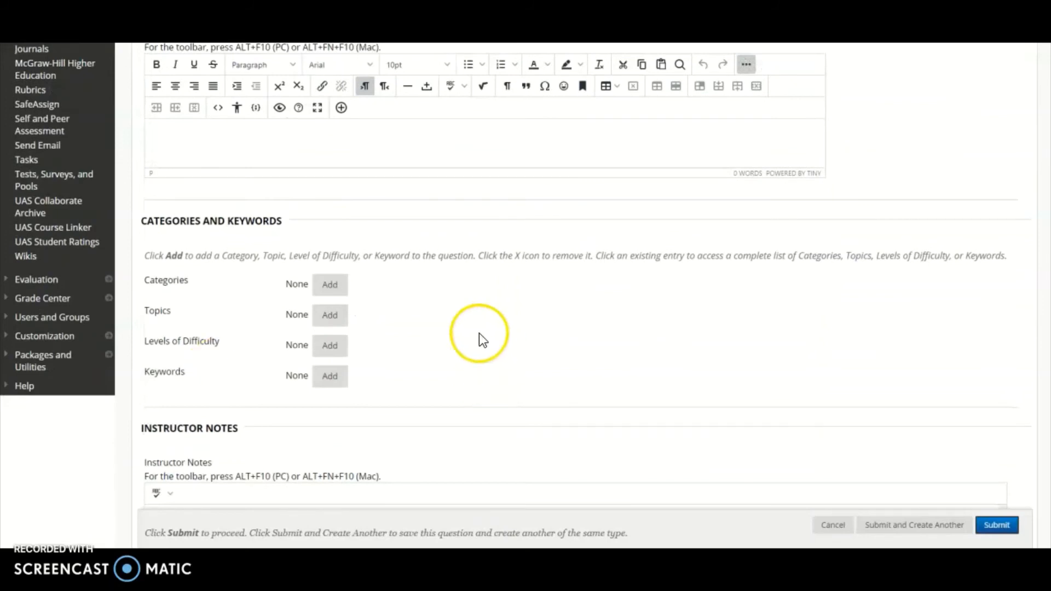
{"action": "left_click", "coordinate": [332, 286]}
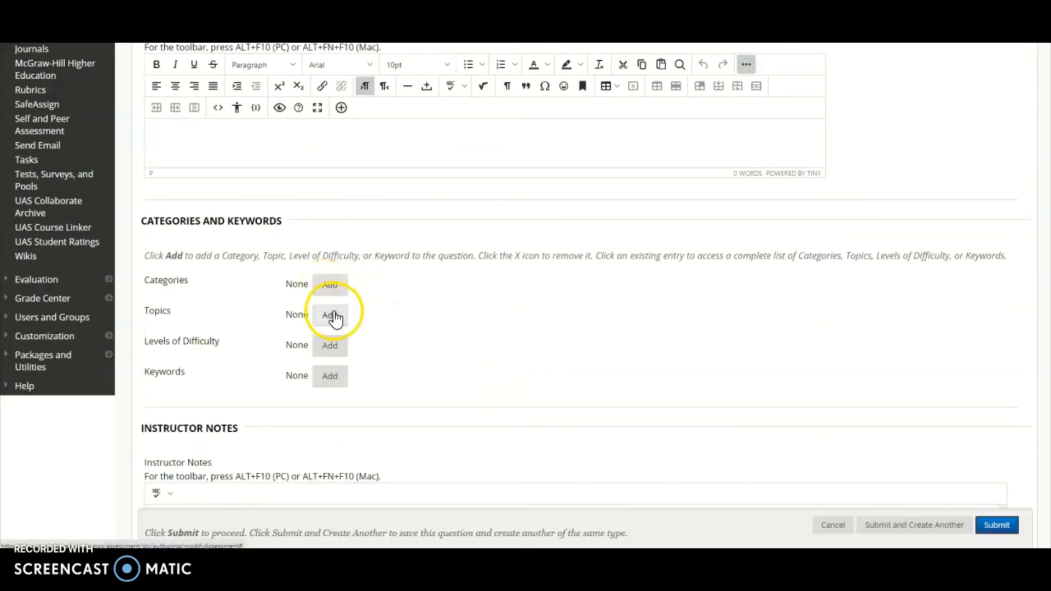
{"action": "left_click", "coordinate": [328, 390]}
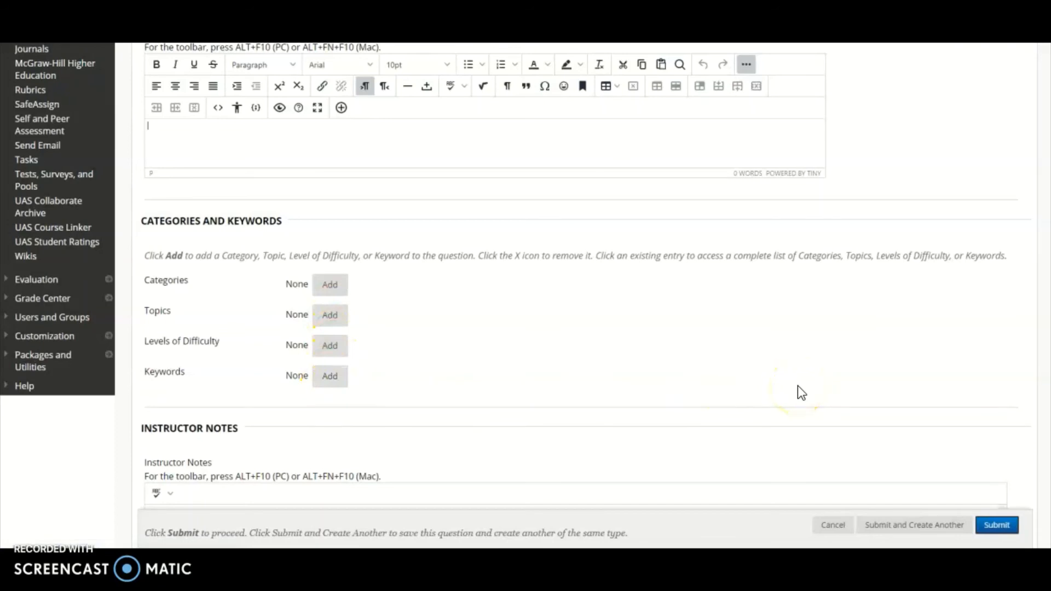
{"action": "scroll", "coordinate": [797, 389], "scroll_direction": "down", "scroll_amount": 3}
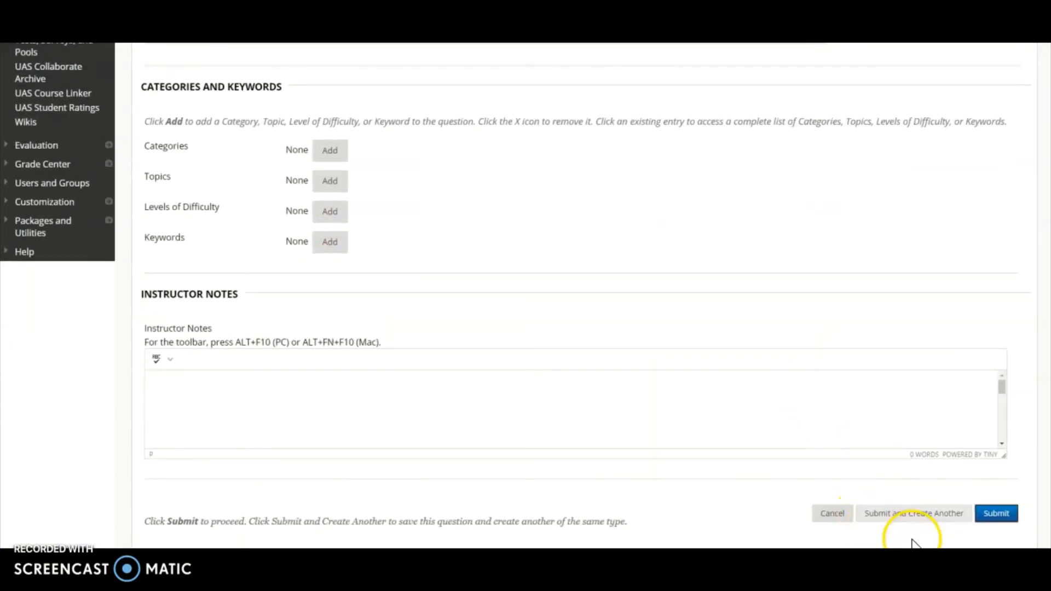
{"action": "left_click", "coordinate": [997, 516]}
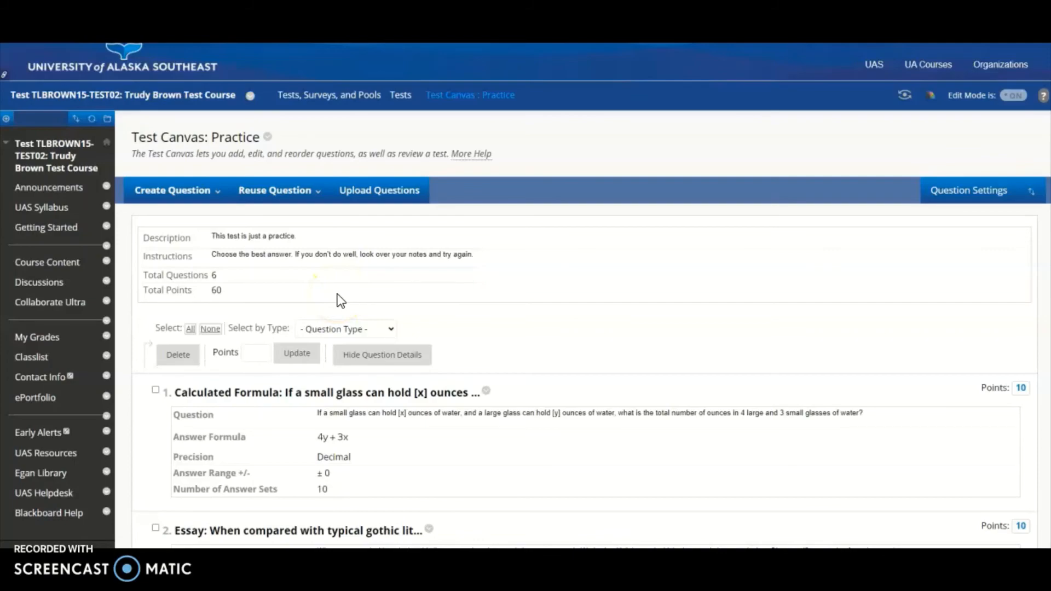
{"action": "scroll", "coordinate": [340, 300], "scroll_direction": "down", "scroll_amount": 20}
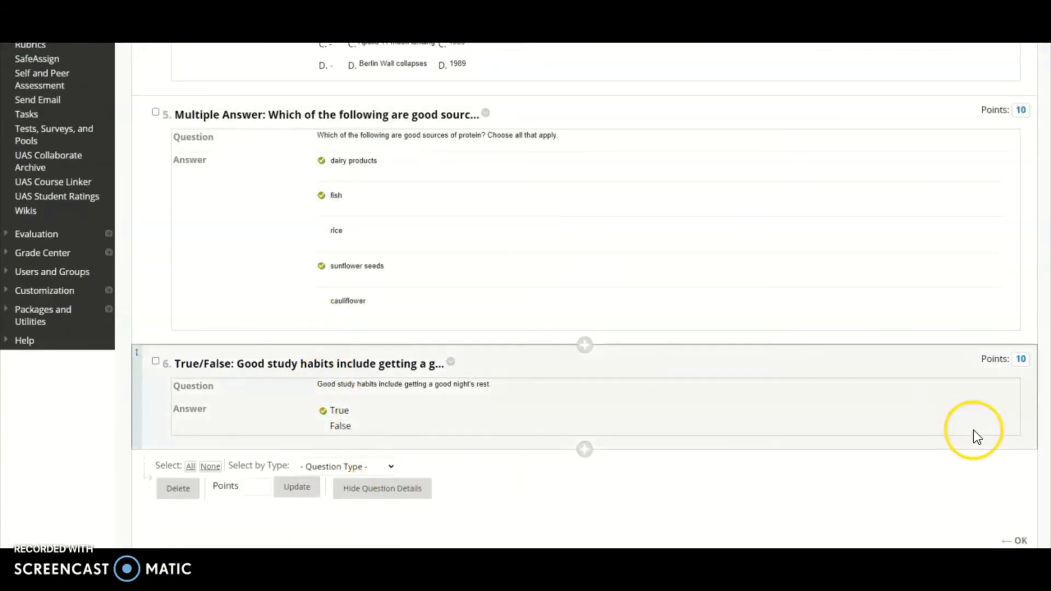
{"action": "left_click", "coordinate": [1019, 541]}
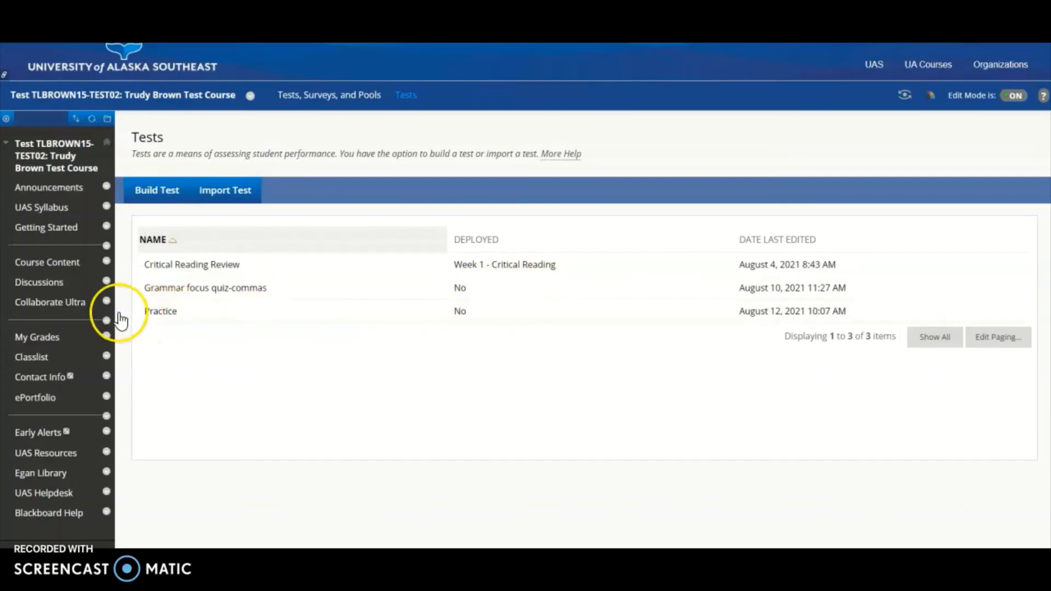
Step: Add the existing Practice test to the Week 2 - Peer Editing folder in Course Content
{"action": "left_click", "coordinate": [71, 271]}
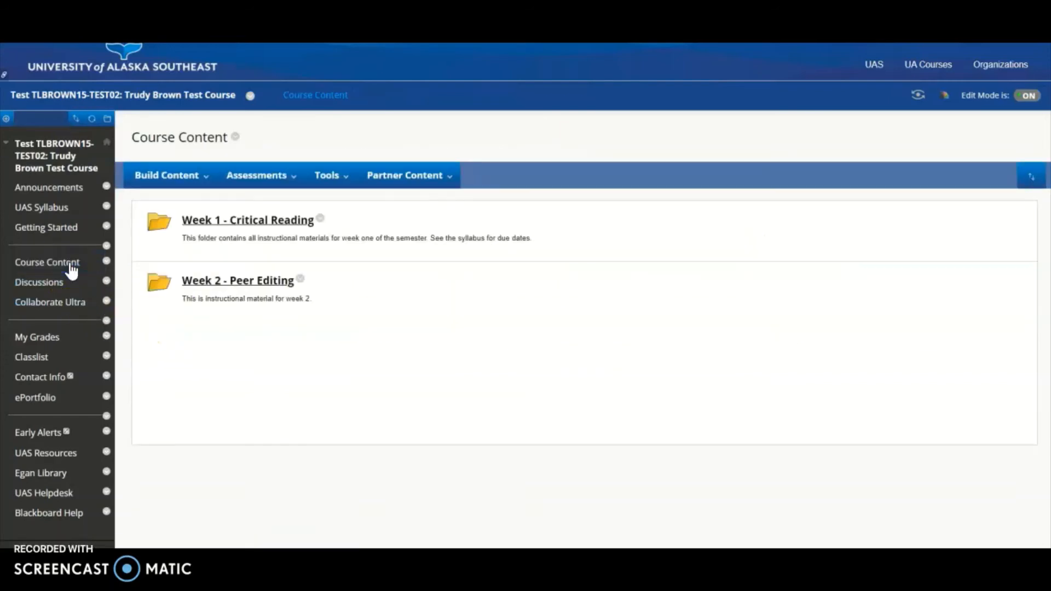
{"action": "left_click", "coordinate": [233, 282]}
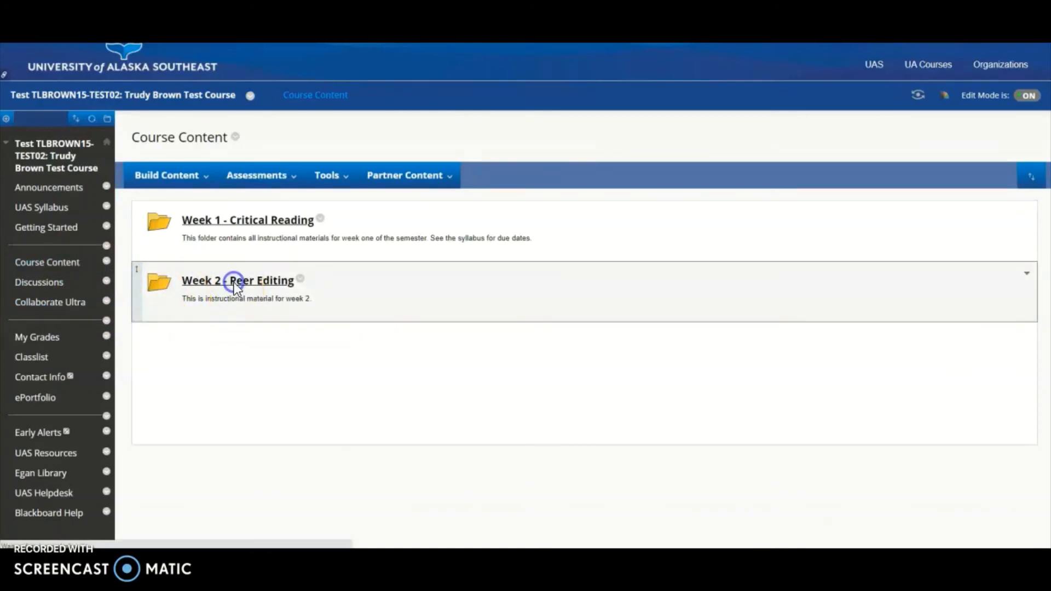
{"action": "left_click", "coordinate": [325, 176]}
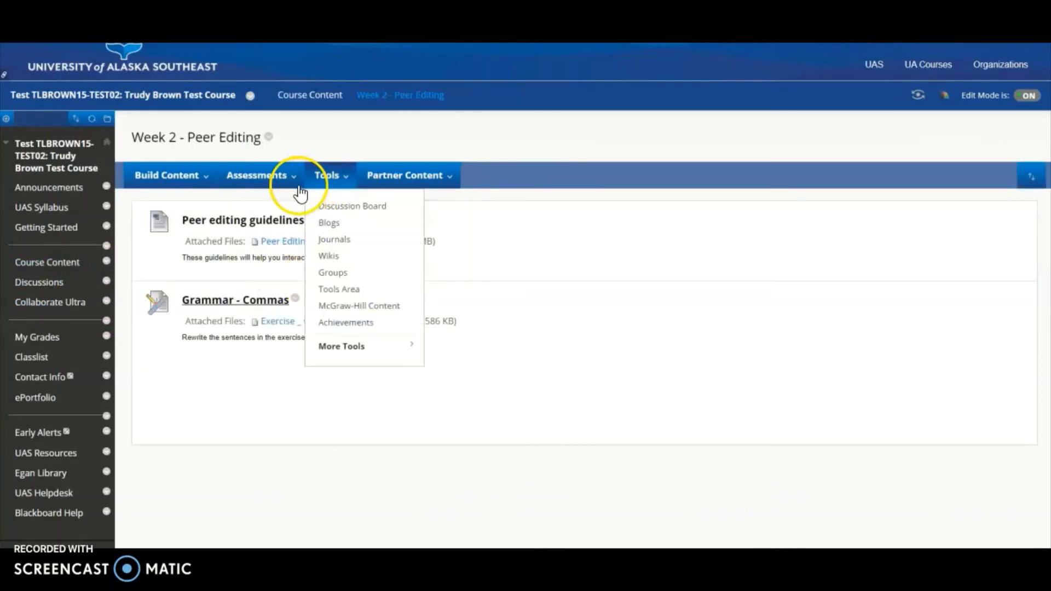
{"action": "left_click", "coordinate": [292, 183]}
{"action": "left_click", "coordinate": [241, 208]}
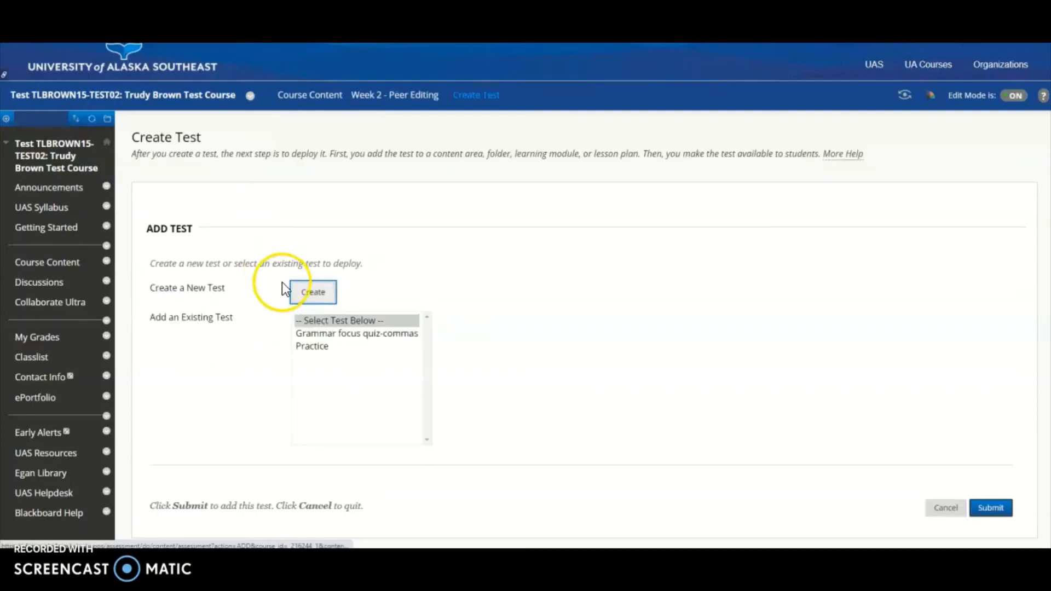
{"action": "left_click", "coordinate": [323, 346]}
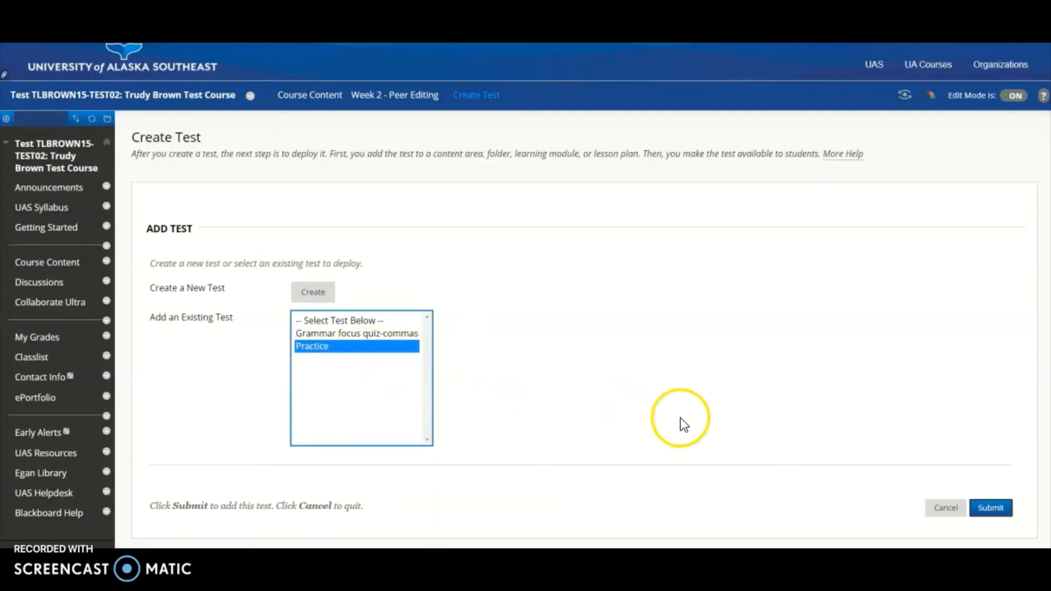
{"action": "left_click", "coordinate": [992, 508]}
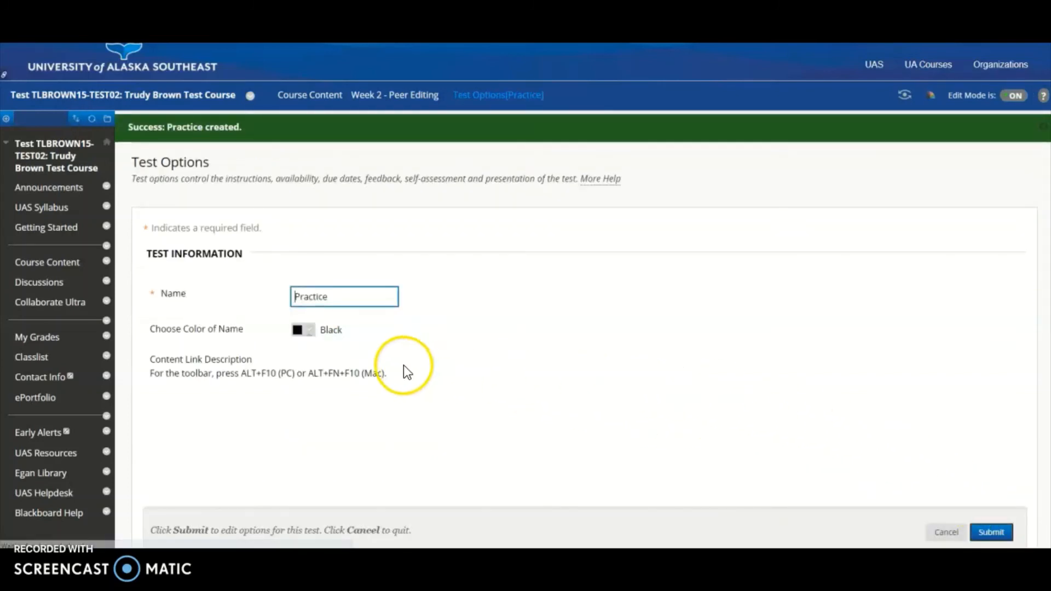
Step: Make the Practice test available to students in its test availability options
{"action": "scroll", "coordinate": [392, 367], "scroll_direction": "down", "scroll_amount": 3}
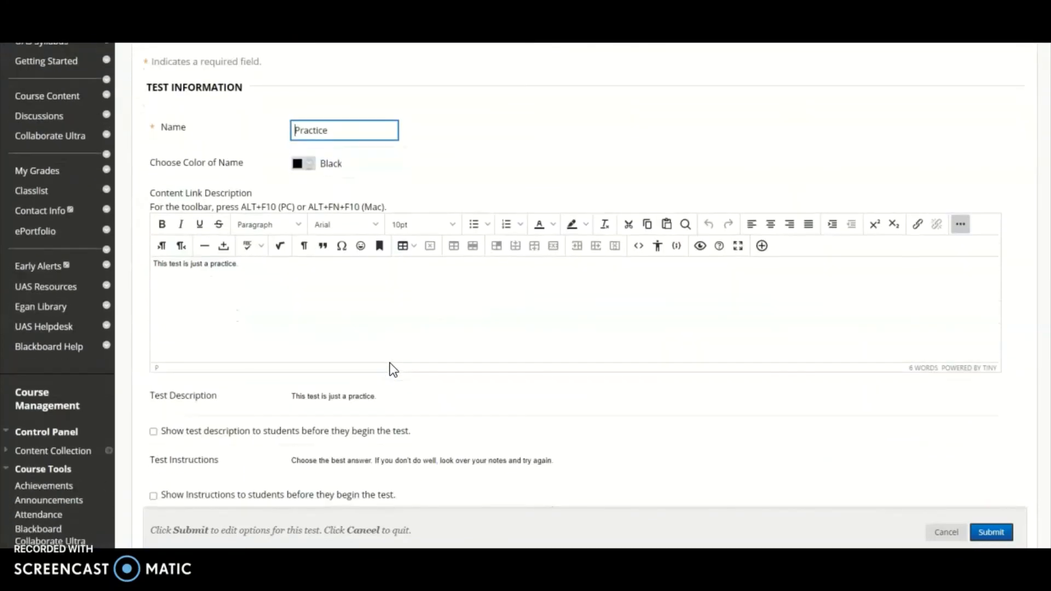
{"action": "scroll", "coordinate": [515, 362], "scroll_direction": "down", "scroll_amount": 3}
{"action": "scroll", "coordinate": [514, 361], "scroll_direction": "down", "scroll_amount": 5}
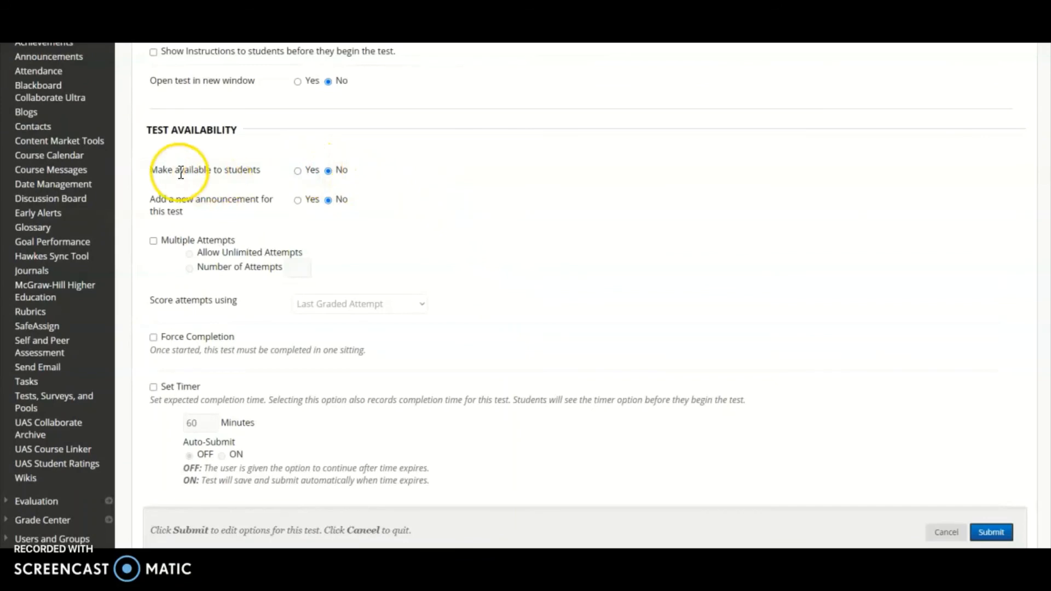
{"action": "left_click", "coordinate": [297, 170]}
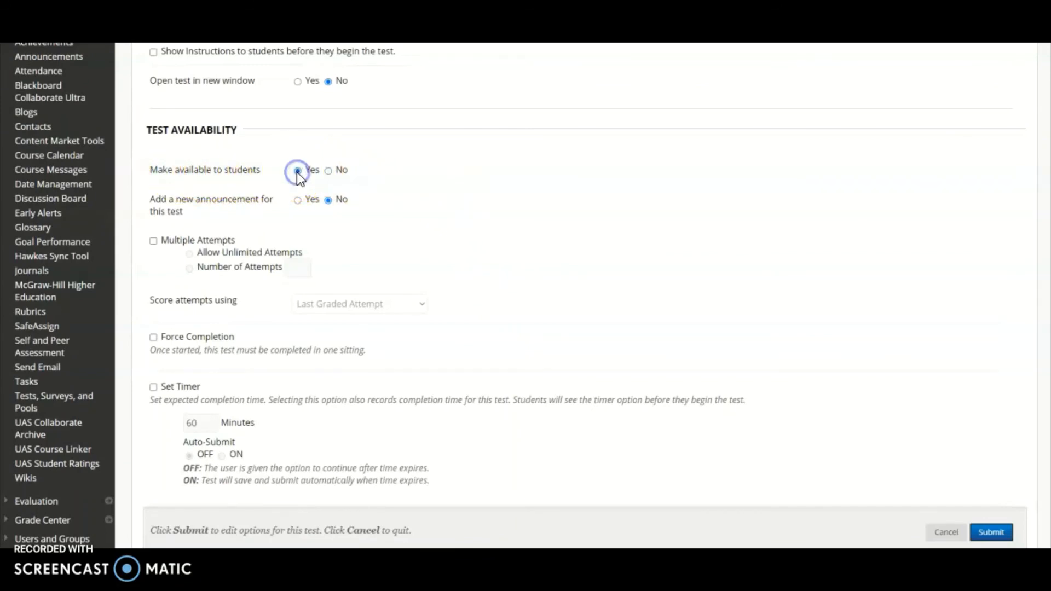
Step: Allow multiple attempts on the test, limited to 3, and keep Last Graded Attempt as the scoring method
{"action": "scroll", "coordinate": [369, 261], "scroll_direction": "up", "scroll_amount": 1}
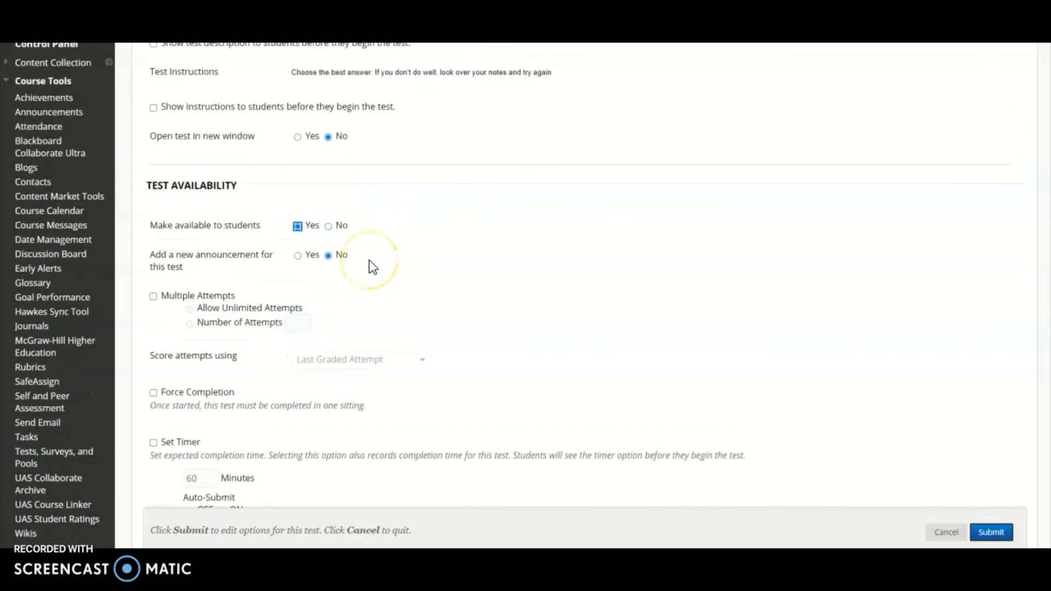
{"action": "scroll", "coordinate": [369, 260], "scroll_direction": "down", "scroll_amount": 3}
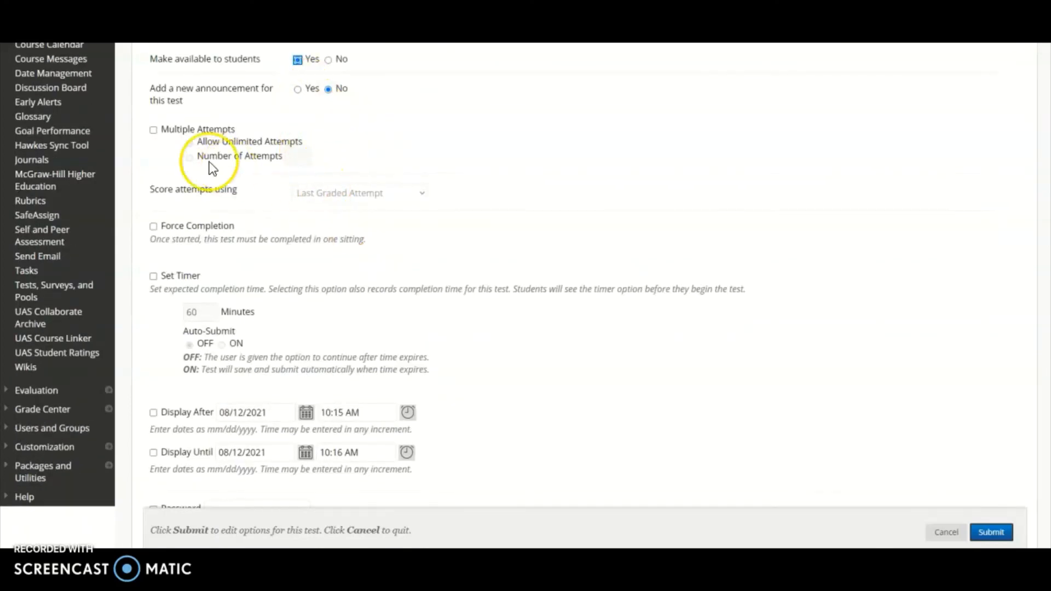
{"action": "left_click", "coordinate": [153, 130]}
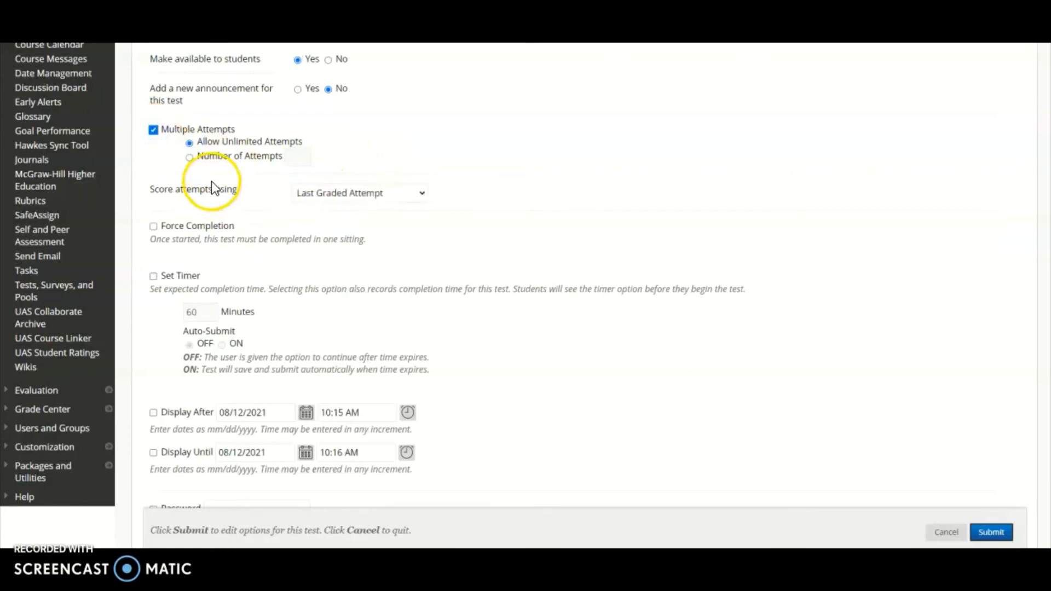
{"action": "left_click", "coordinate": [189, 158]}
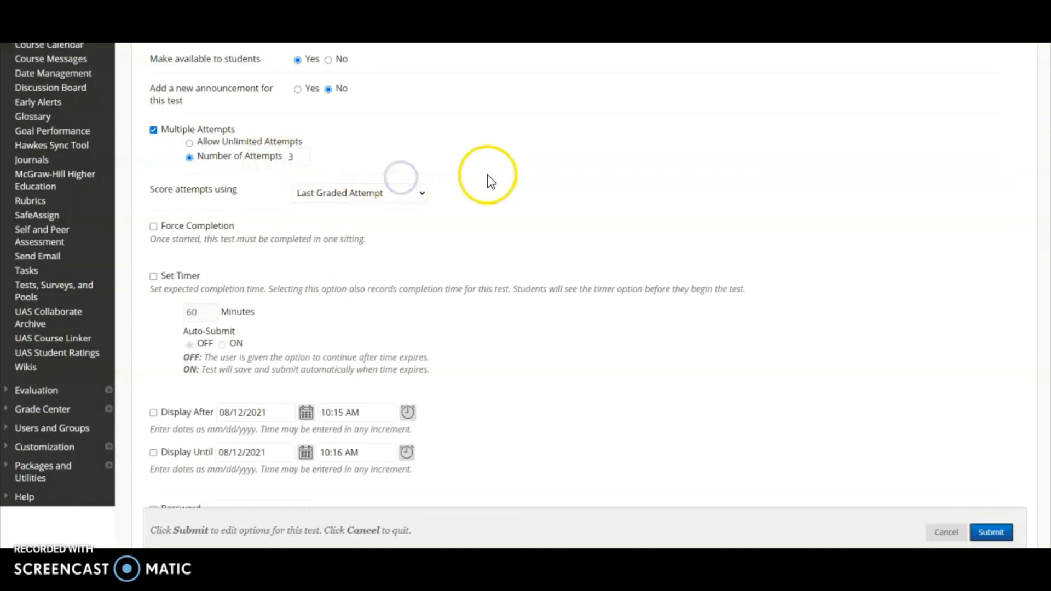
{"action": "left_click", "coordinate": [422, 192]}
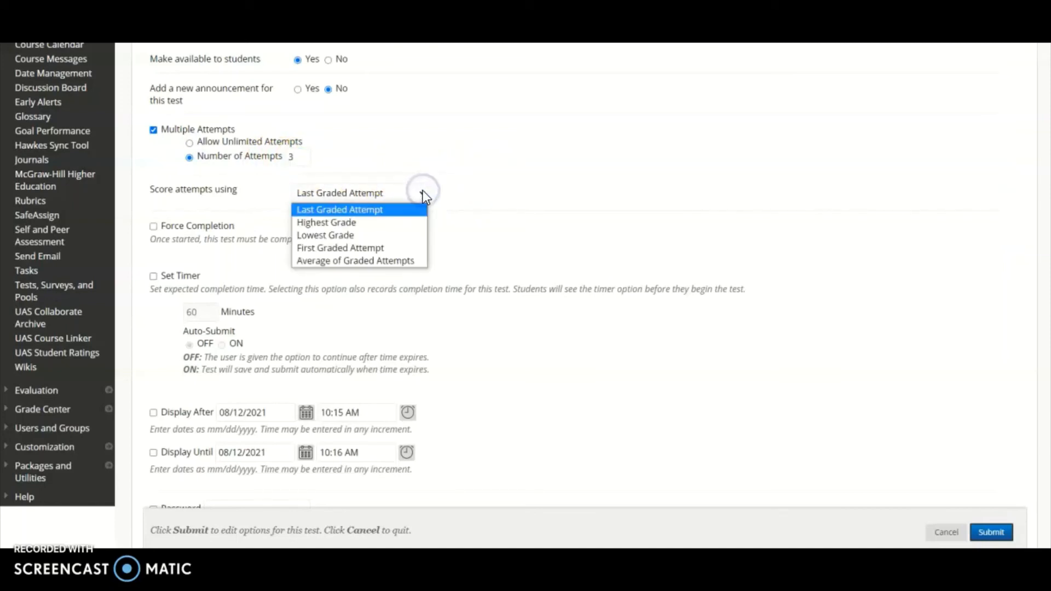
{"action": "left_click", "coordinate": [457, 195]}
Step: Enable a due date of 08/19/2021 at midnight (12:00 AM) for the test, leaving timer, display dates, password and exceptions unset
{"action": "scroll", "coordinate": [459, 197], "scroll_direction": "down", "scroll_amount": 1}
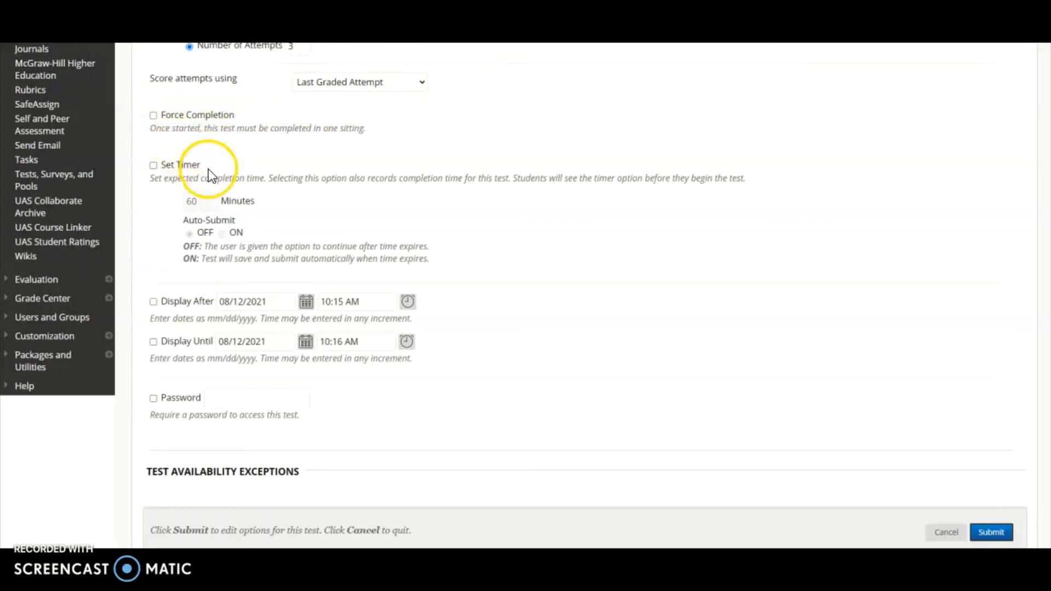
{"action": "scroll", "coordinate": [208, 169], "scroll_direction": "down", "scroll_amount": 3}
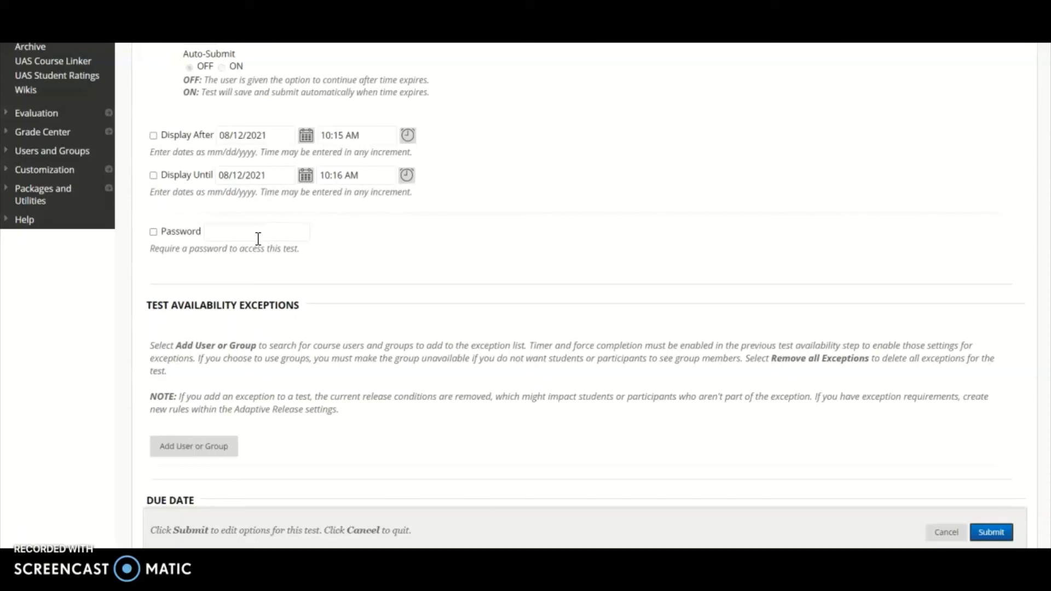
{"action": "scroll", "coordinate": [504, 326], "scroll_direction": "down", "scroll_amount": 3}
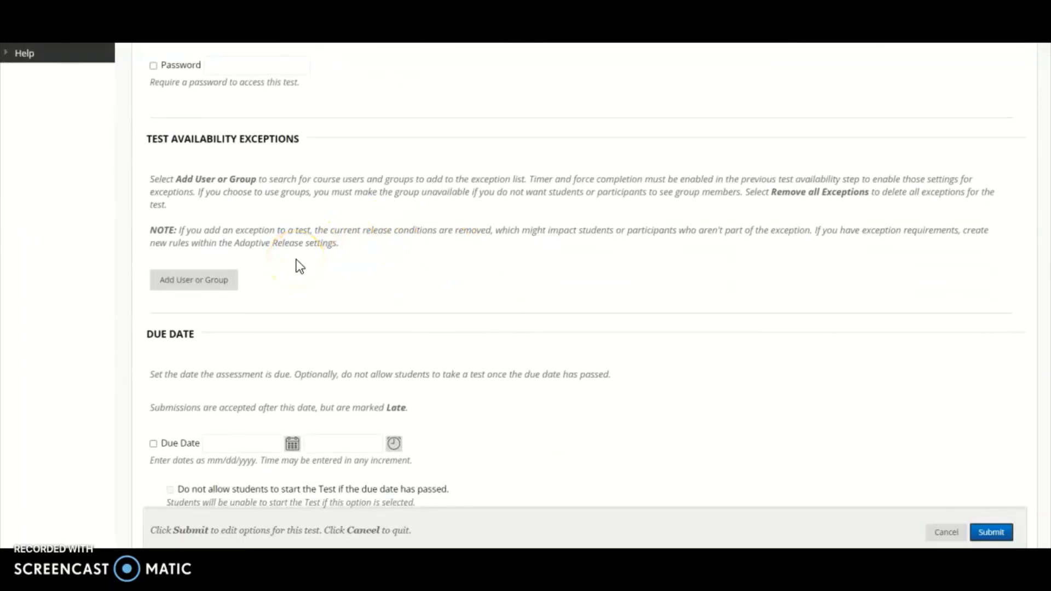
{"action": "scroll", "coordinate": [298, 266], "scroll_direction": "up", "scroll_amount": 5}
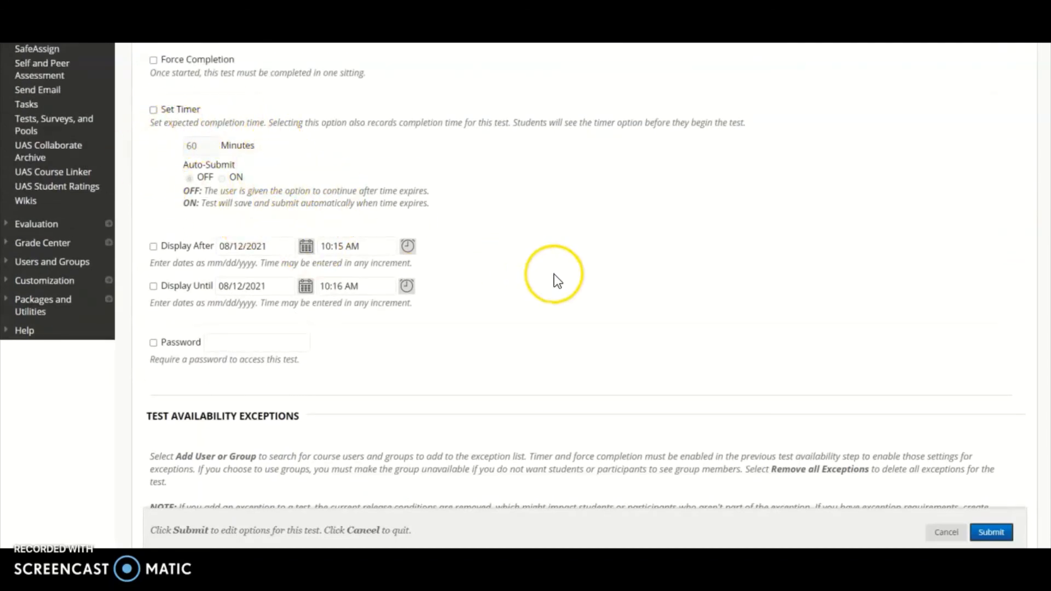
{"action": "scroll", "coordinate": [557, 277], "scroll_direction": "down", "scroll_amount": 3}
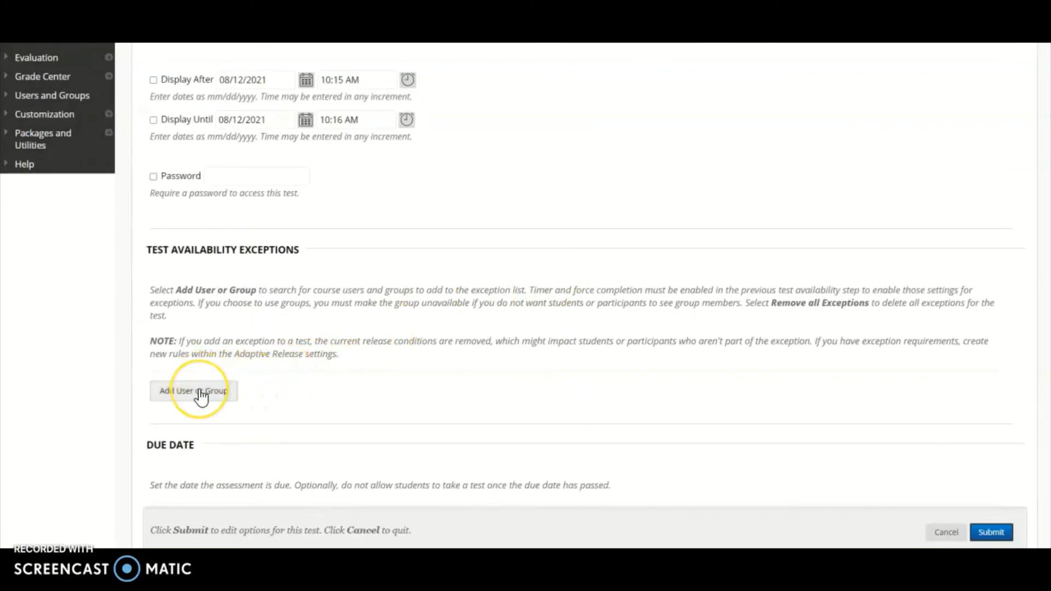
{"action": "scroll", "coordinate": [375, 370], "scroll_direction": "down", "scroll_amount": 3}
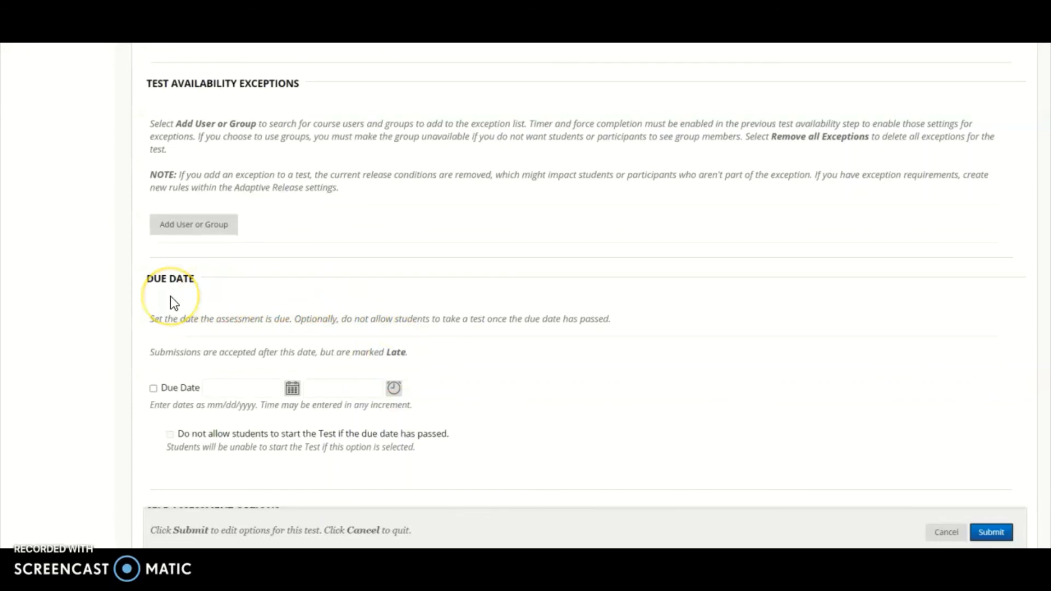
{"action": "left_click", "coordinate": [154, 390]}
{"action": "left_click", "coordinate": [292, 389]}
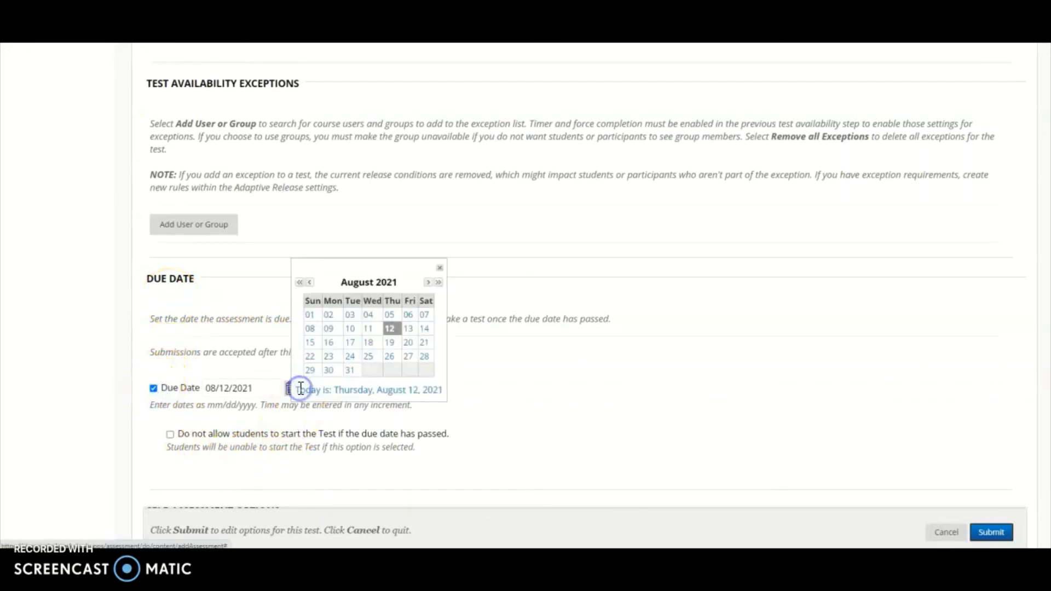
{"action": "left_click", "coordinate": [389, 342]}
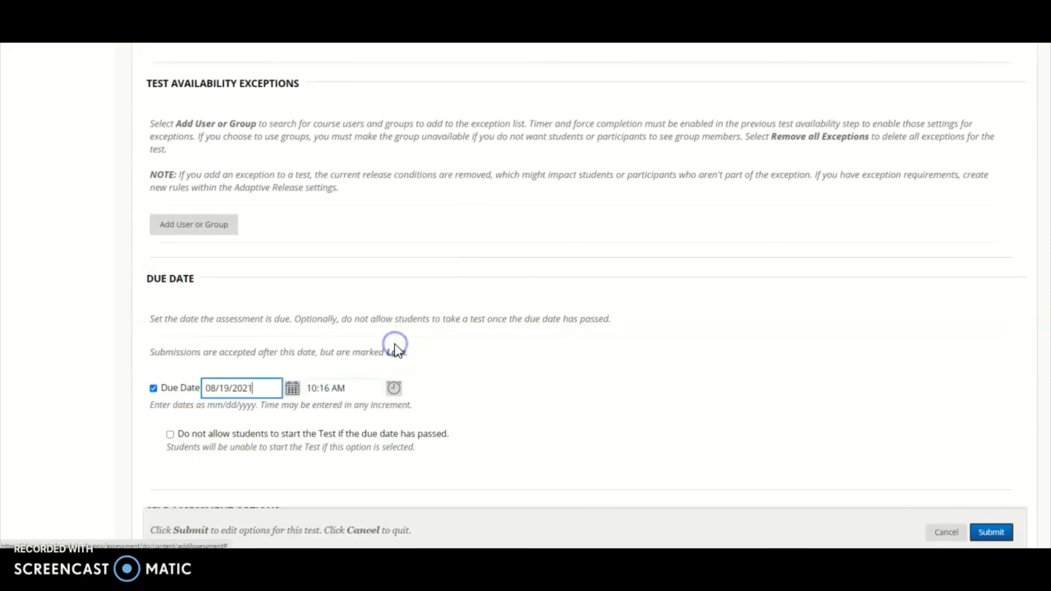
{"action": "left_click", "coordinate": [394, 388]}
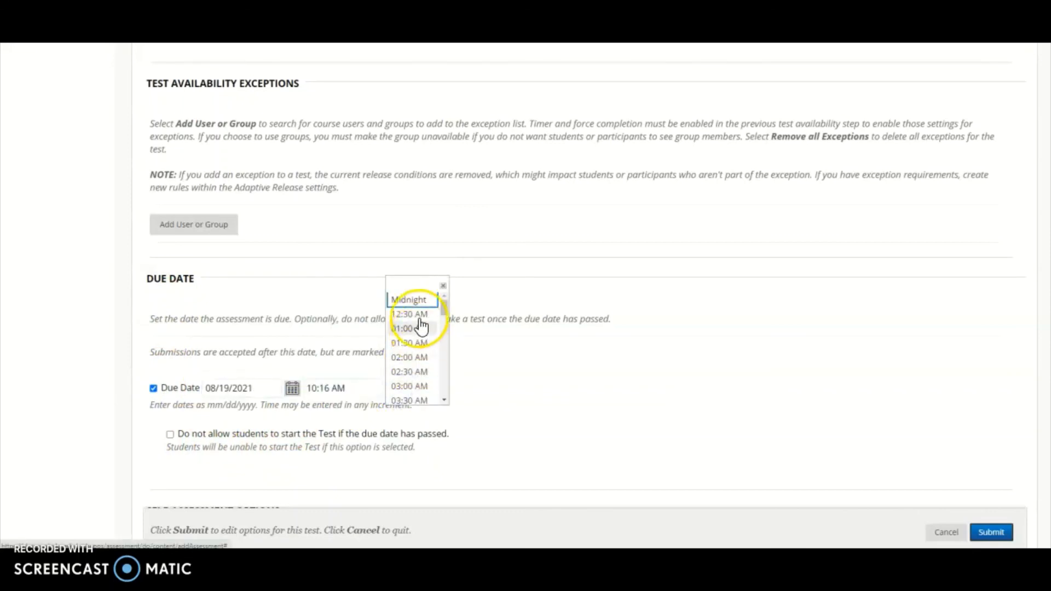
{"action": "left_click", "coordinate": [412, 300]}
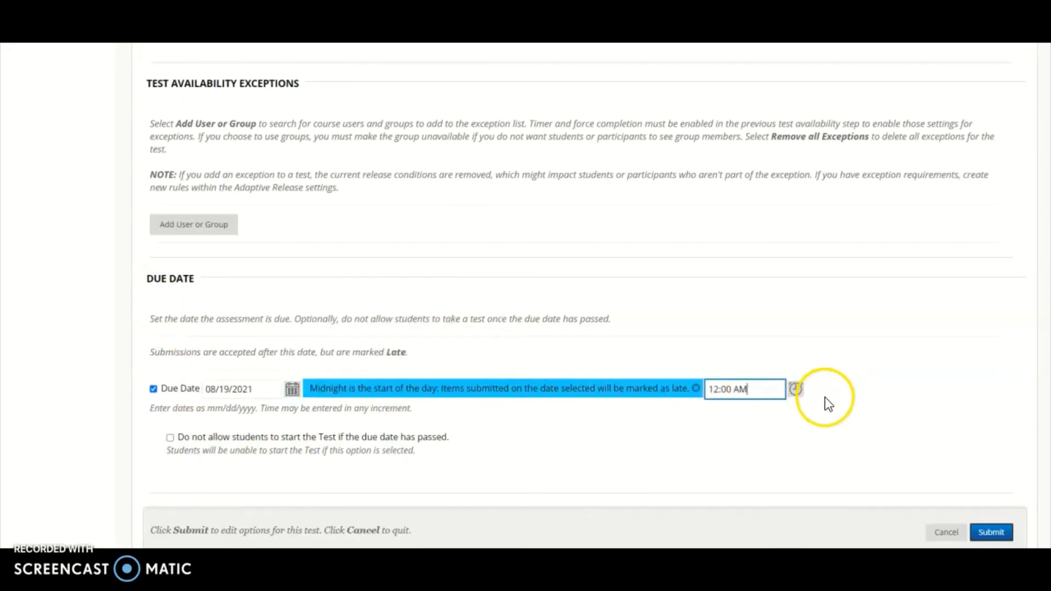
{"action": "scroll", "coordinate": [603, 445], "scroll_direction": "down", "scroll_amount": 2}
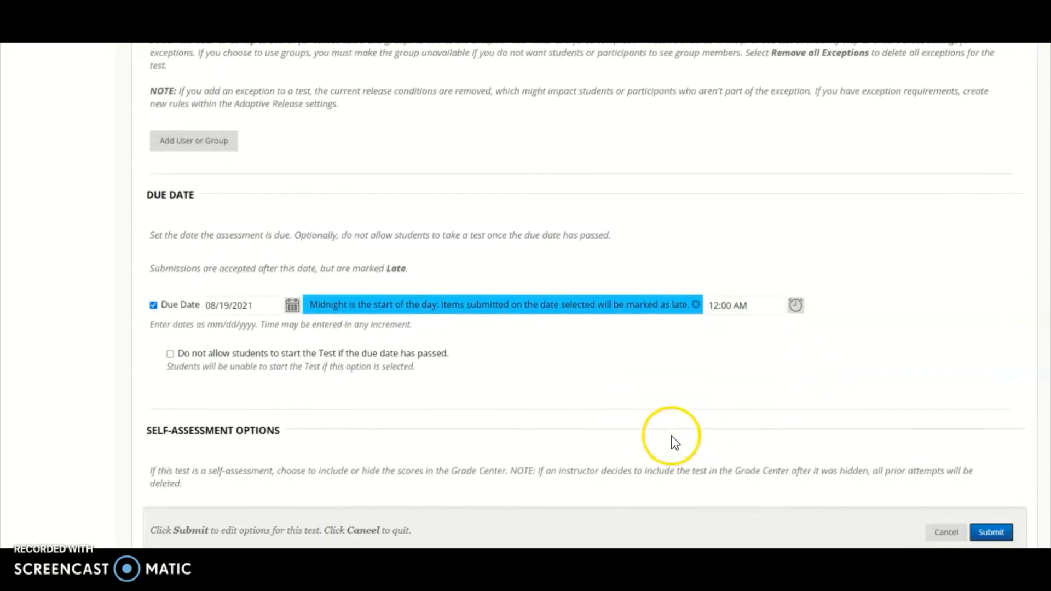
{"action": "scroll", "coordinate": [671, 435], "scroll_direction": "down", "scroll_amount": 5}
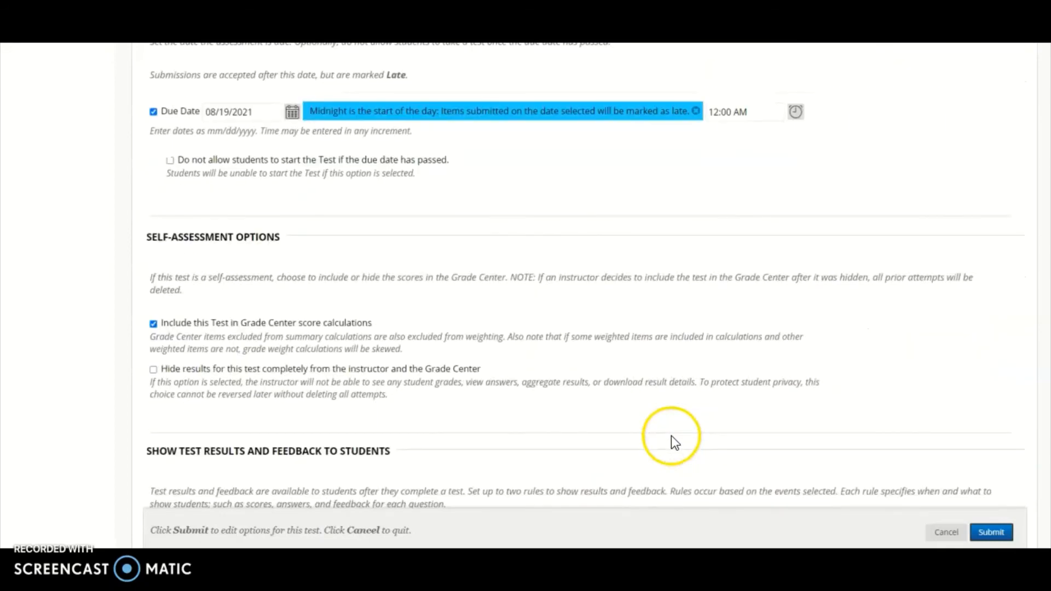
Step: Prevent students from starting the test once the due date has passed, keeping it included in Grade Center score calculations
{"action": "left_click", "coordinate": [170, 161]}
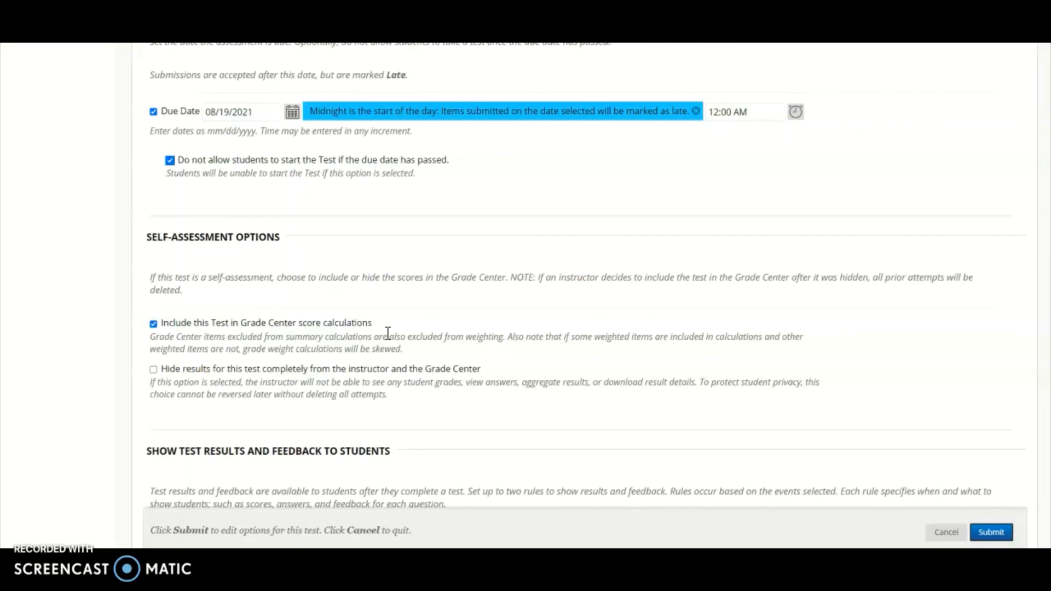
{"action": "scroll", "coordinate": [659, 341], "scroll_direction": "down", "scroll_amount": 2}
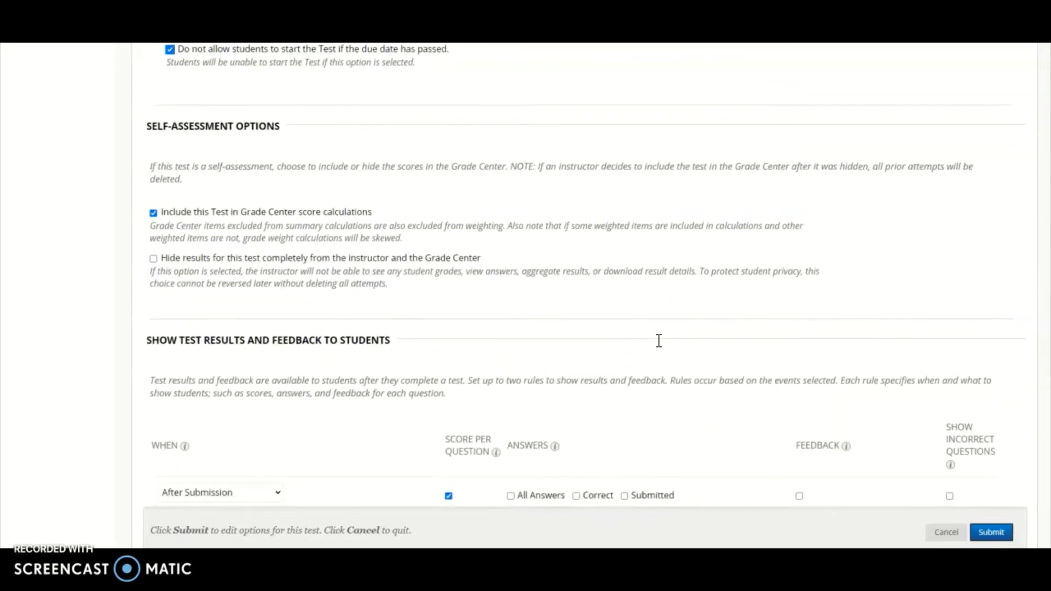
Step: Review the timing choices for showing results, keep After Submission with Score per Question and All at Once presentation, and submit the test options
{"action": "scroll", "coordinate": [659, 340], "scroll_direction": "down", "scroll_amount": 4}
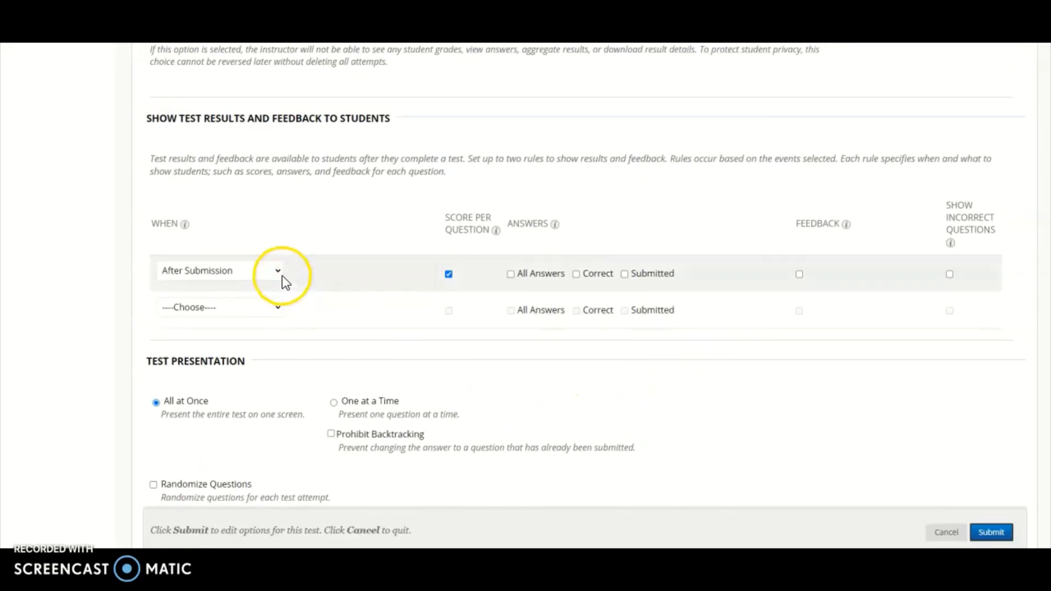
{"action": "left_click", "coordinate": [281, 275]}
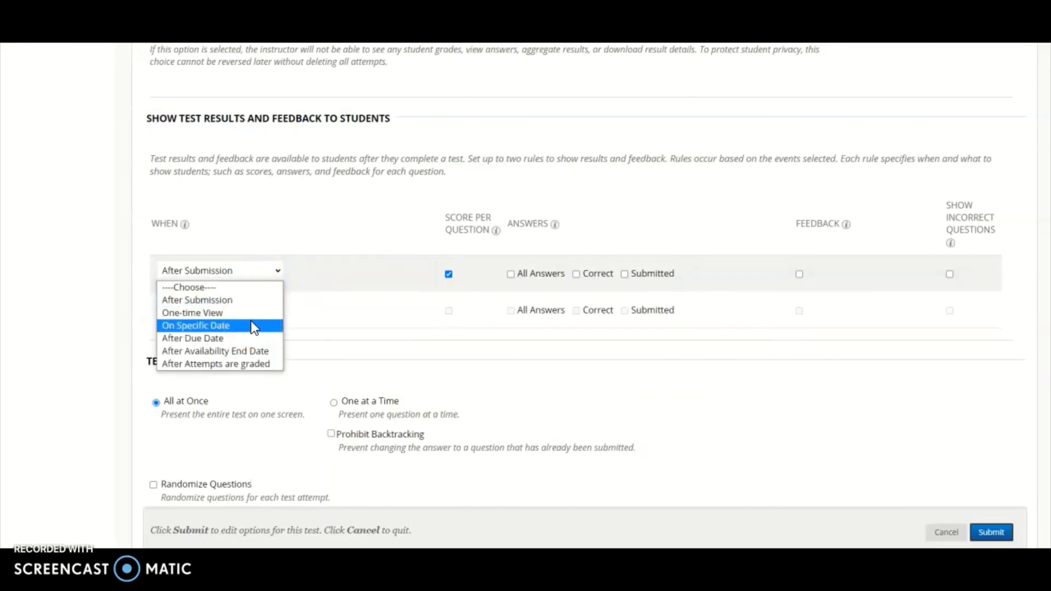
{"action": "left_click", "coordinate": [278, 340]}
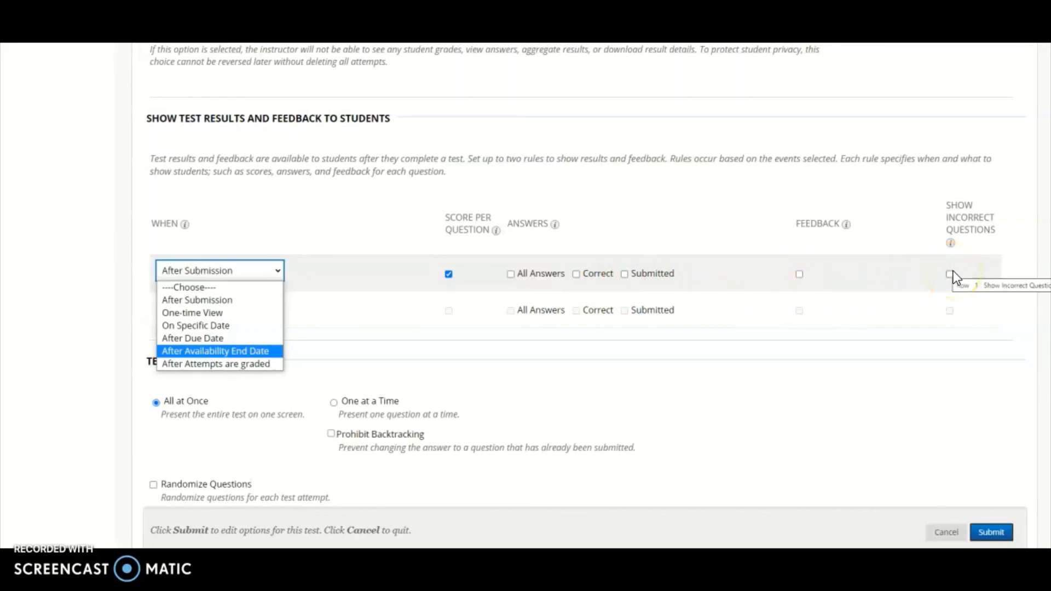
{"action": "left_click", "coordinate": [544, 392]}
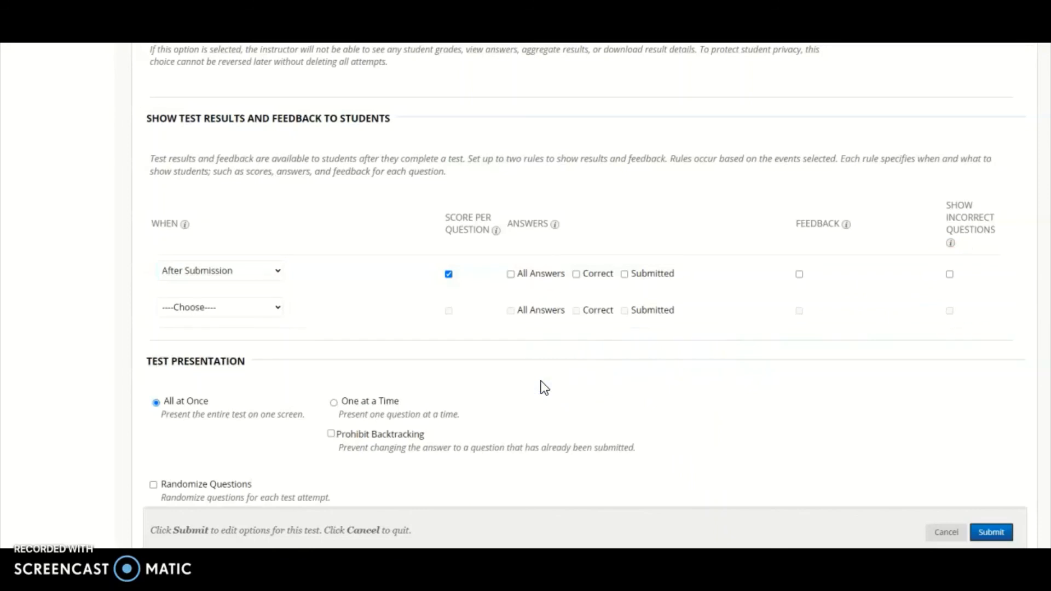
{"action": "scroll", "coordinate": [544, 387], "scroll_direction": "down", "scroll_amount": 1}
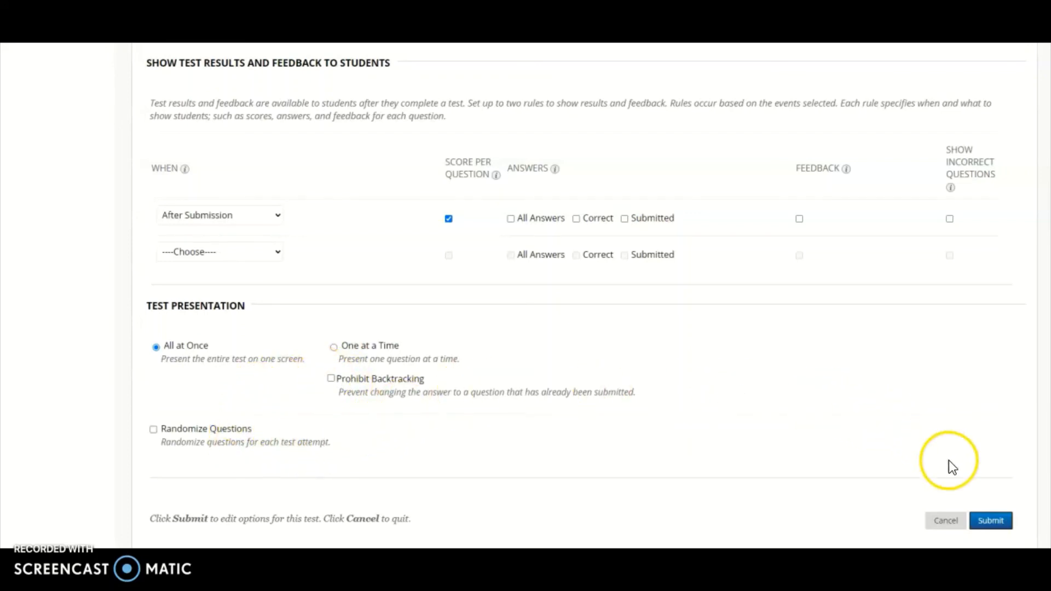
{"action": "left_click", "coordinate": [991, 523]}
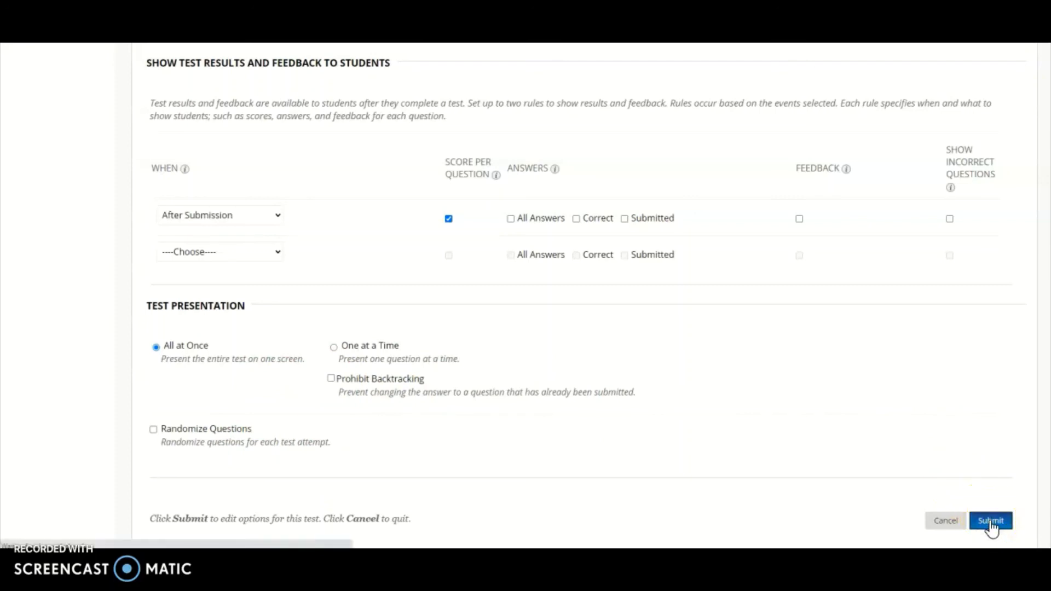